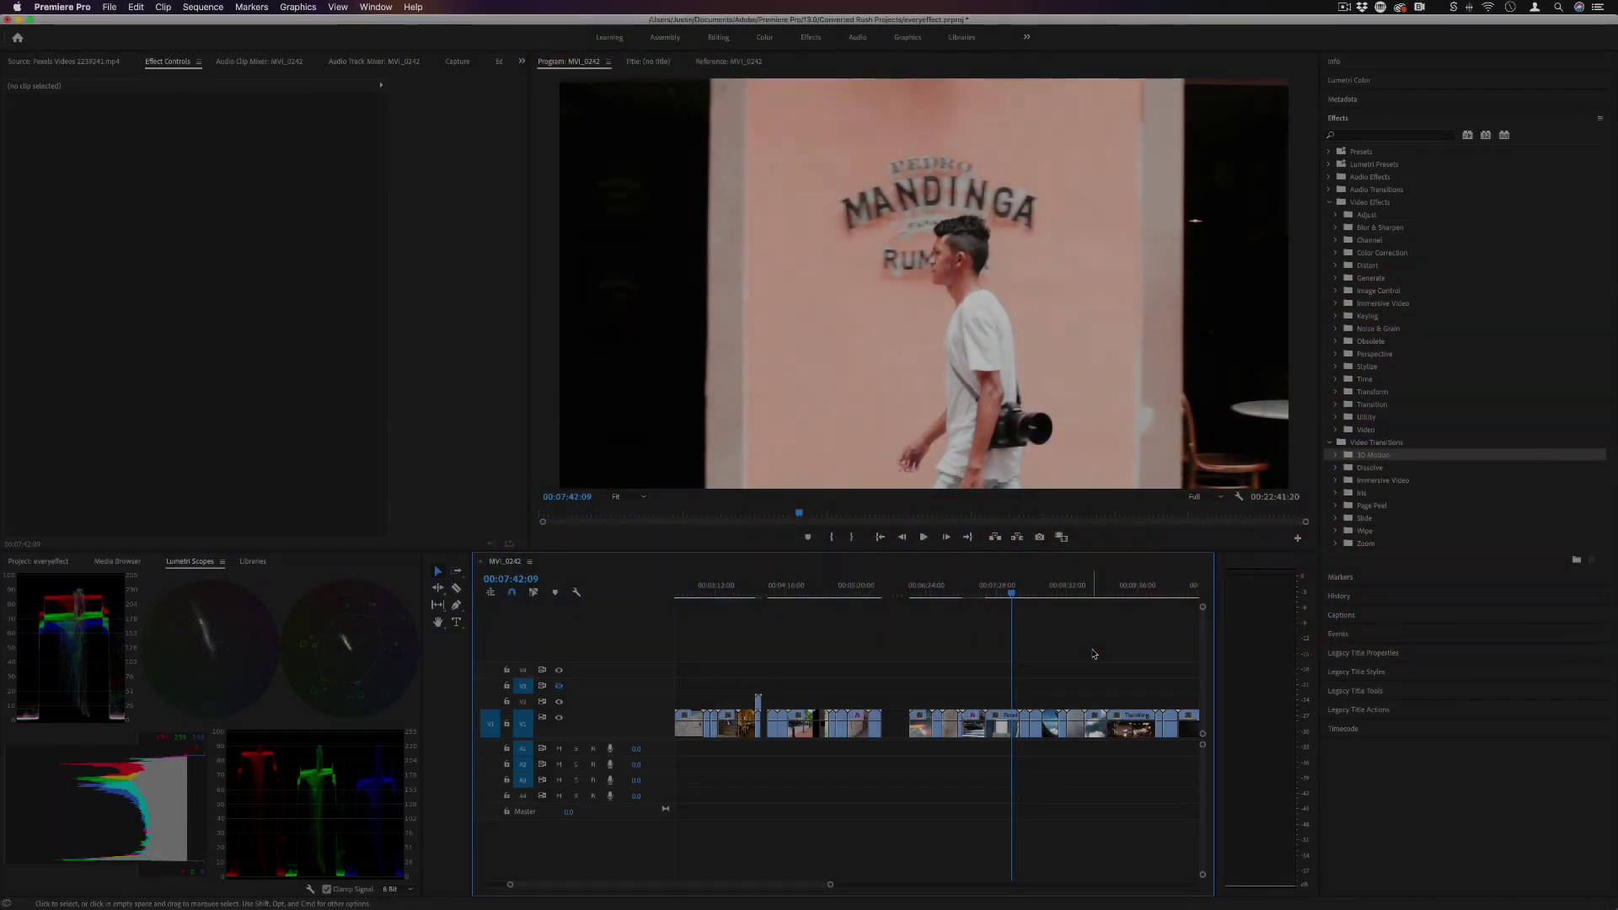
# Apply the Cube Spin transition from 3D Motion at the cut between Pexels Videos 2084066.mp4 and Pexels Videos 2239241.mp4.
pyautogui.click(1391, 444)
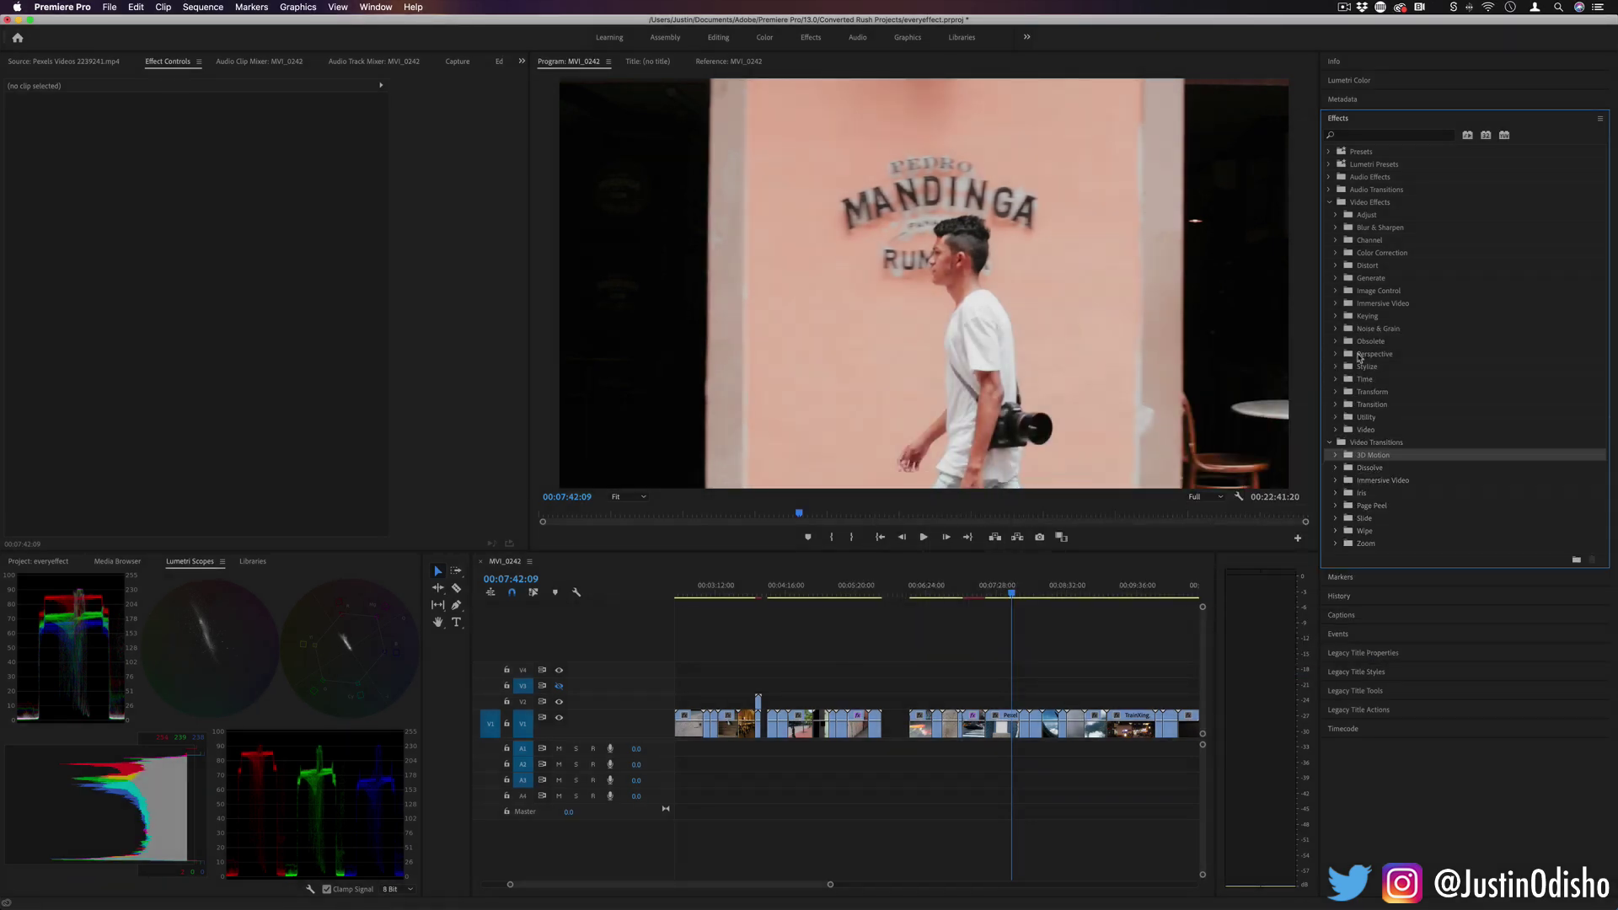
pyautogui.click(1336, 456)
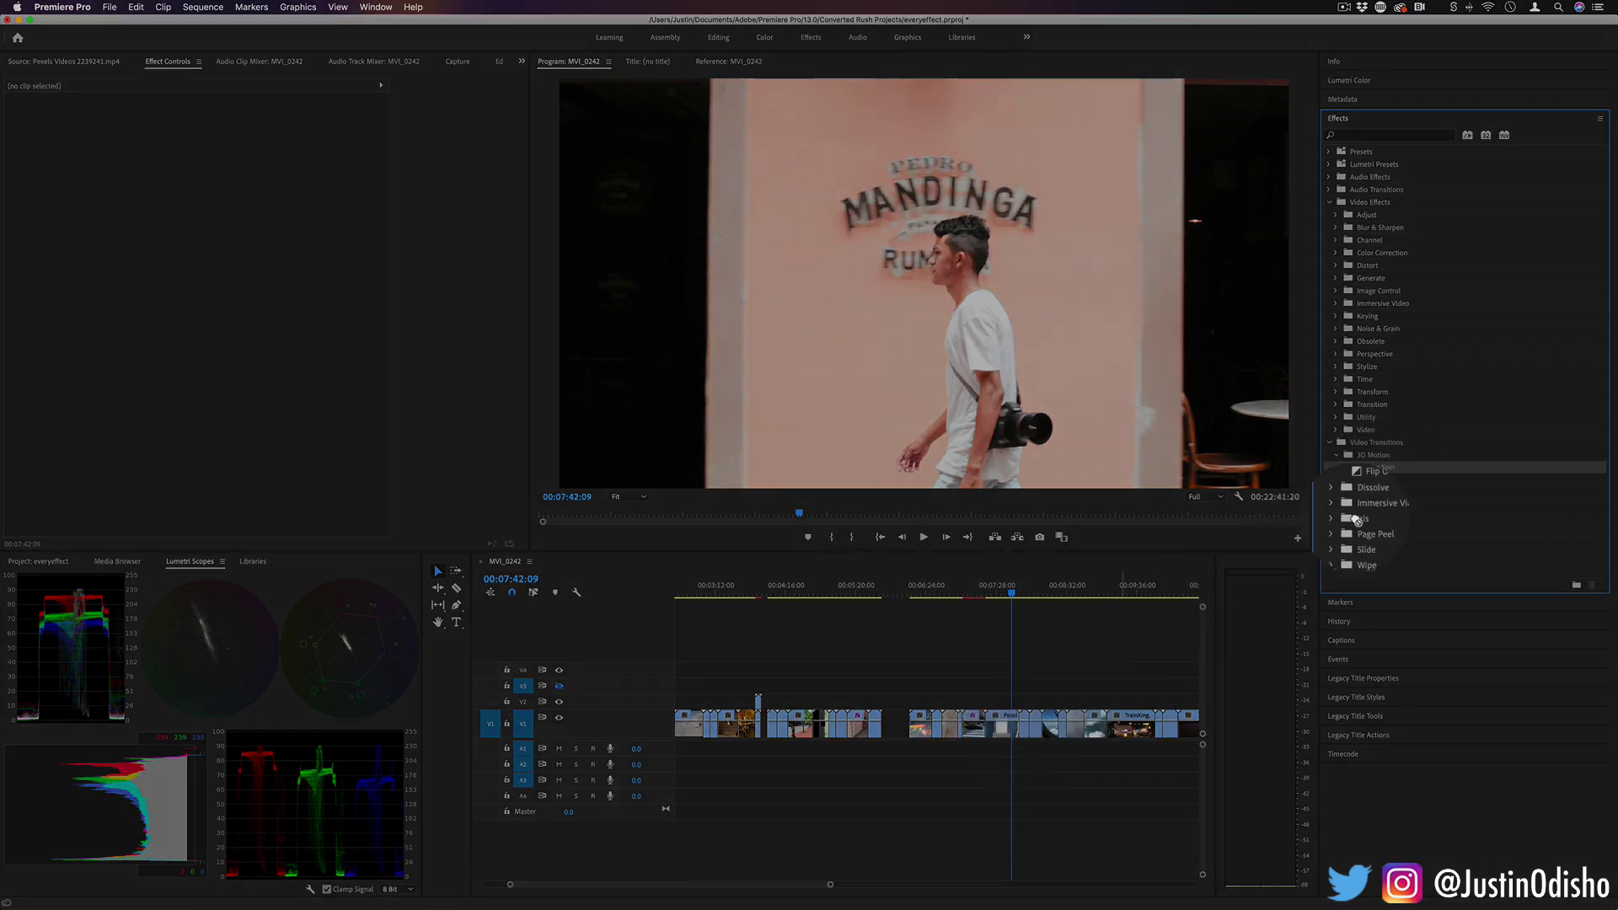
pyautogui.moveTo(830, 885); pyautogui.dragTo(755, 885)
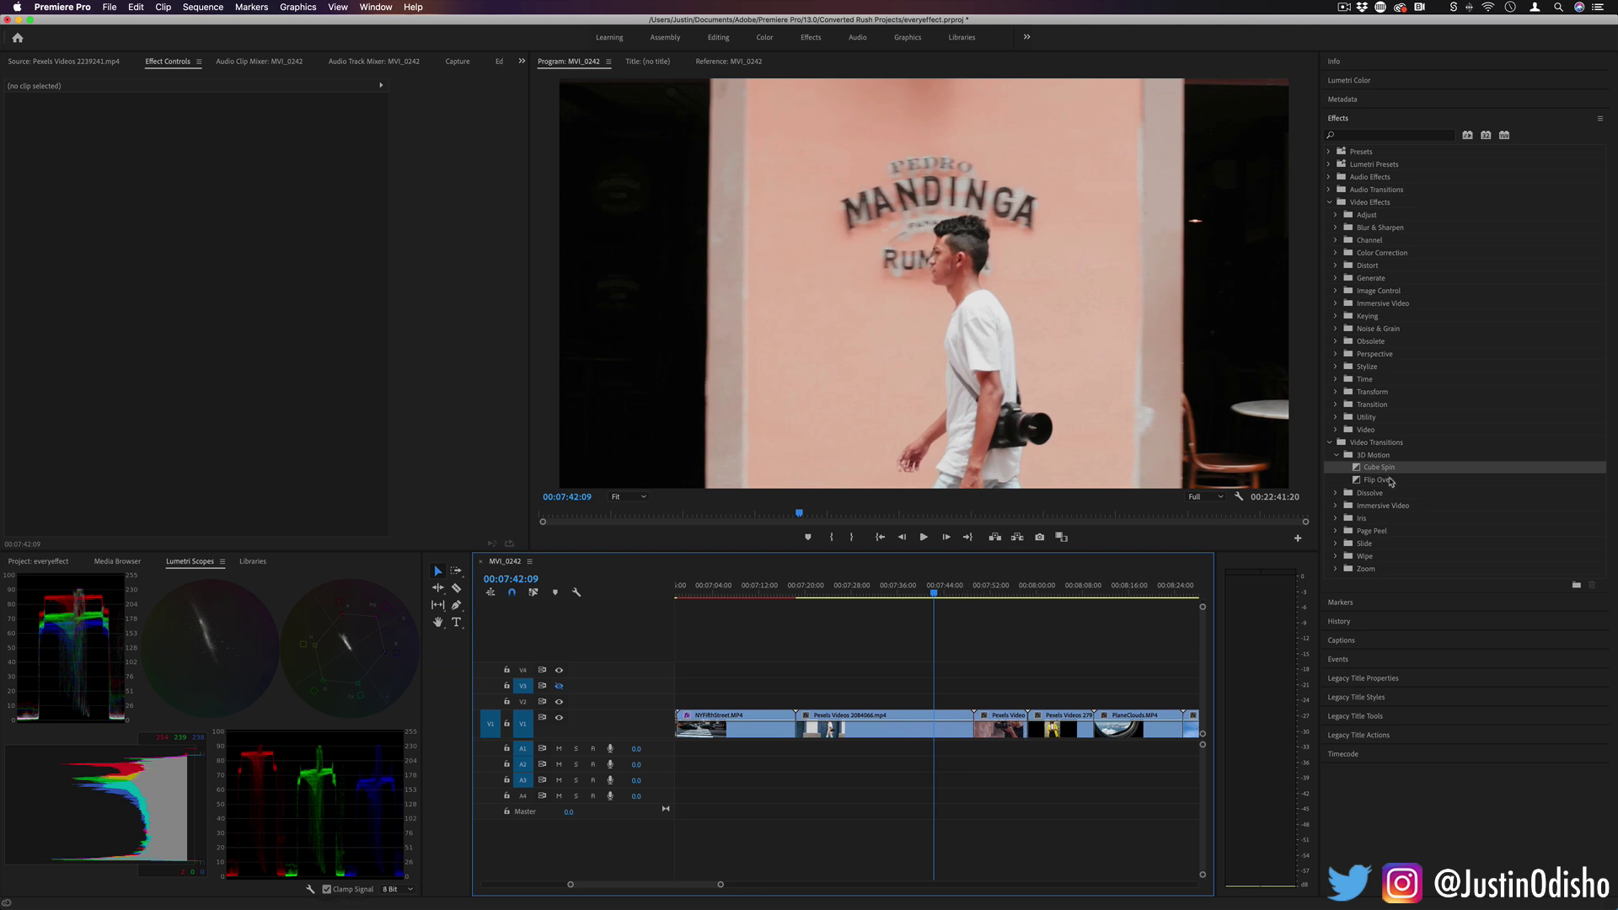
pyautogui.moveTo(1391, 481); pyautogui.dragTo(992, 737)
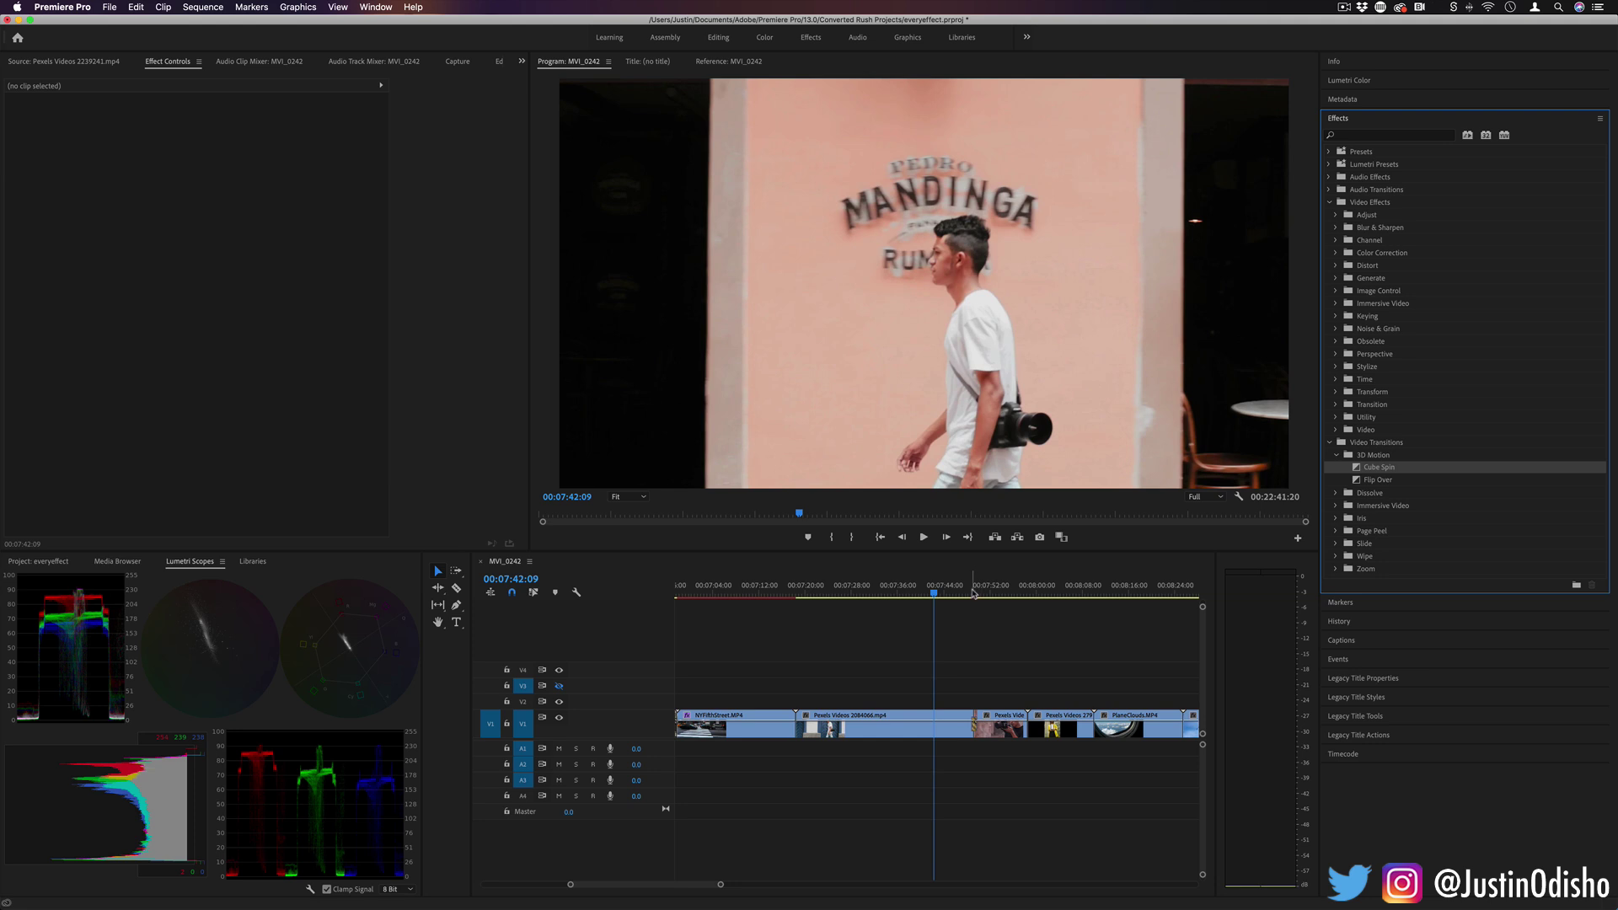
# Inspect the Cube Spin transition's settings and preview the effect midway through the cut, at 00:07:49:12.
pyautogui.click(972, 591)
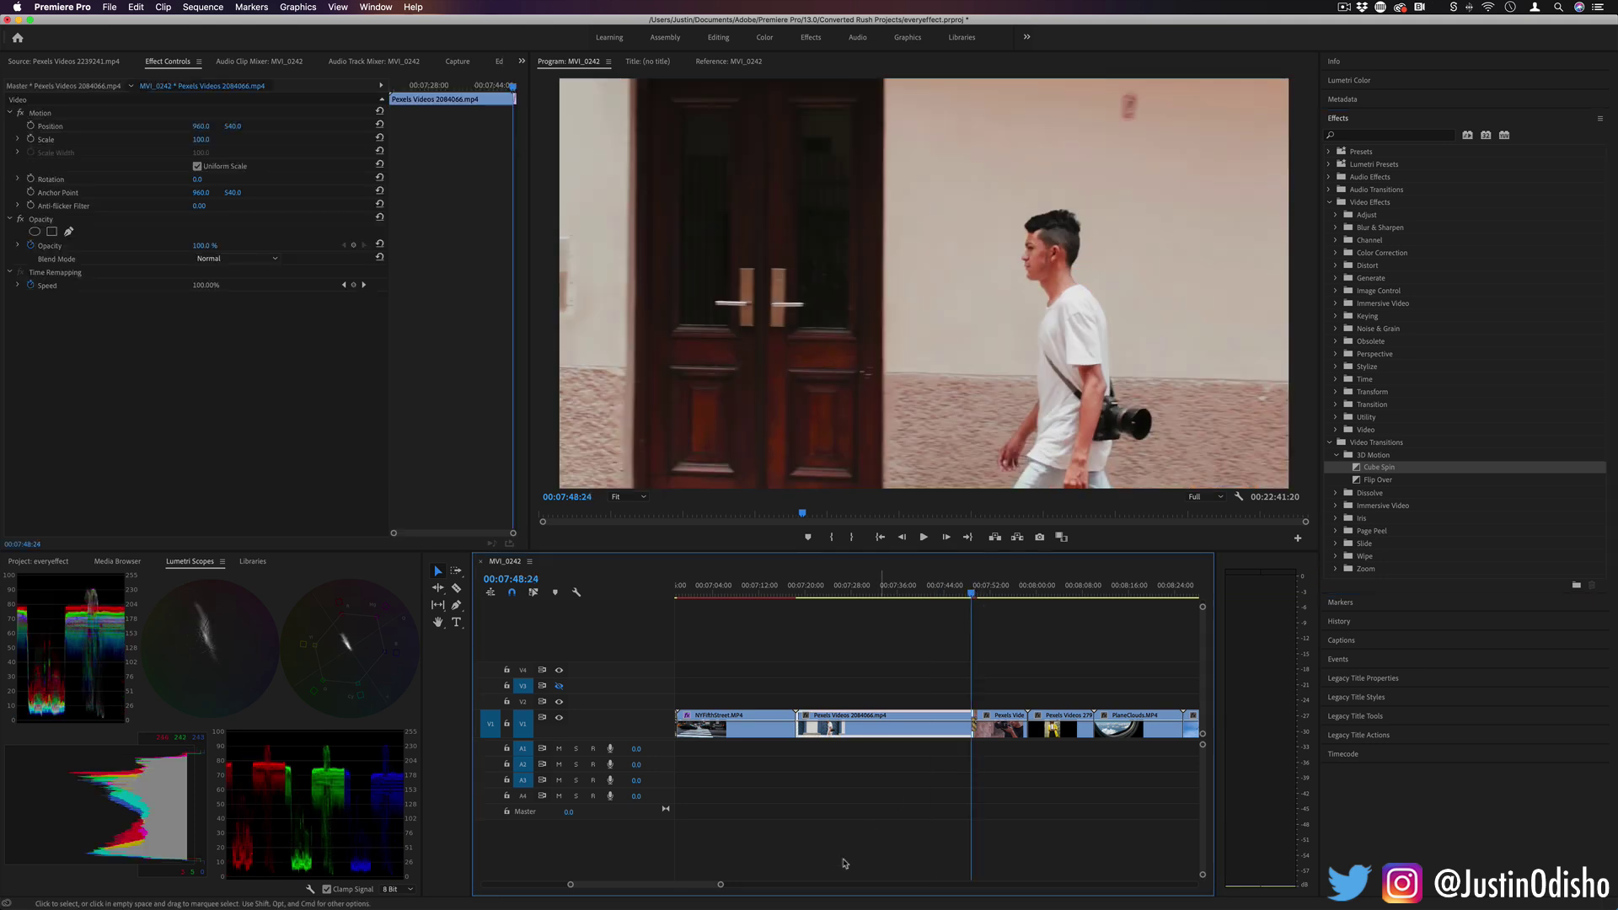
pyautogui.moveTo(722, 885); pyautogui.dragTo(678, 886)
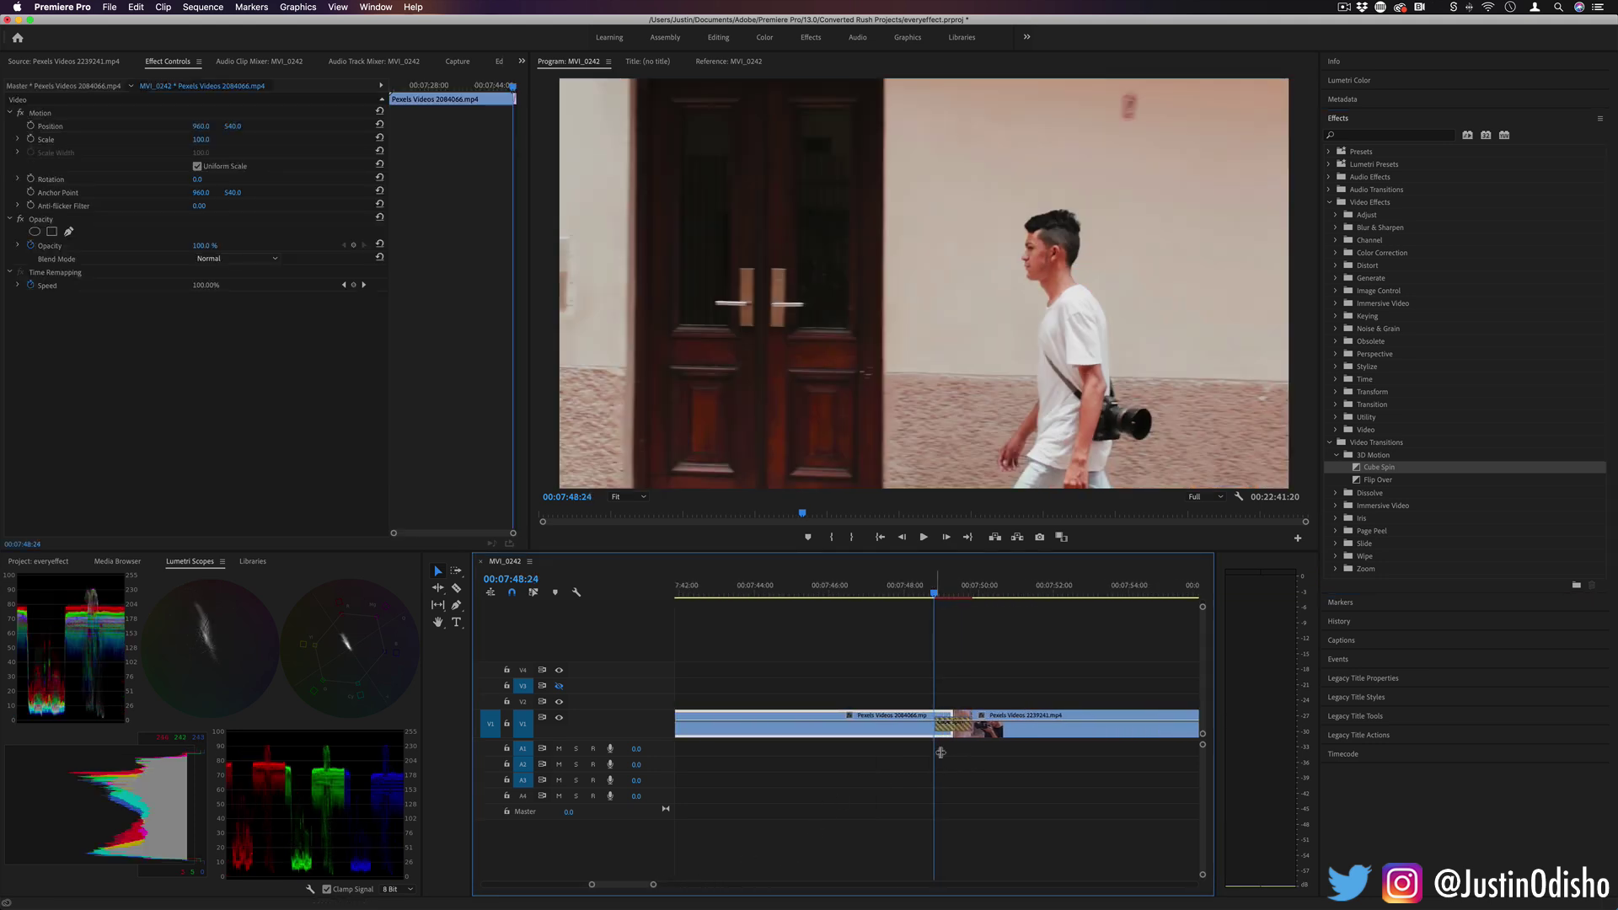
pyautogui.click(942, 725)
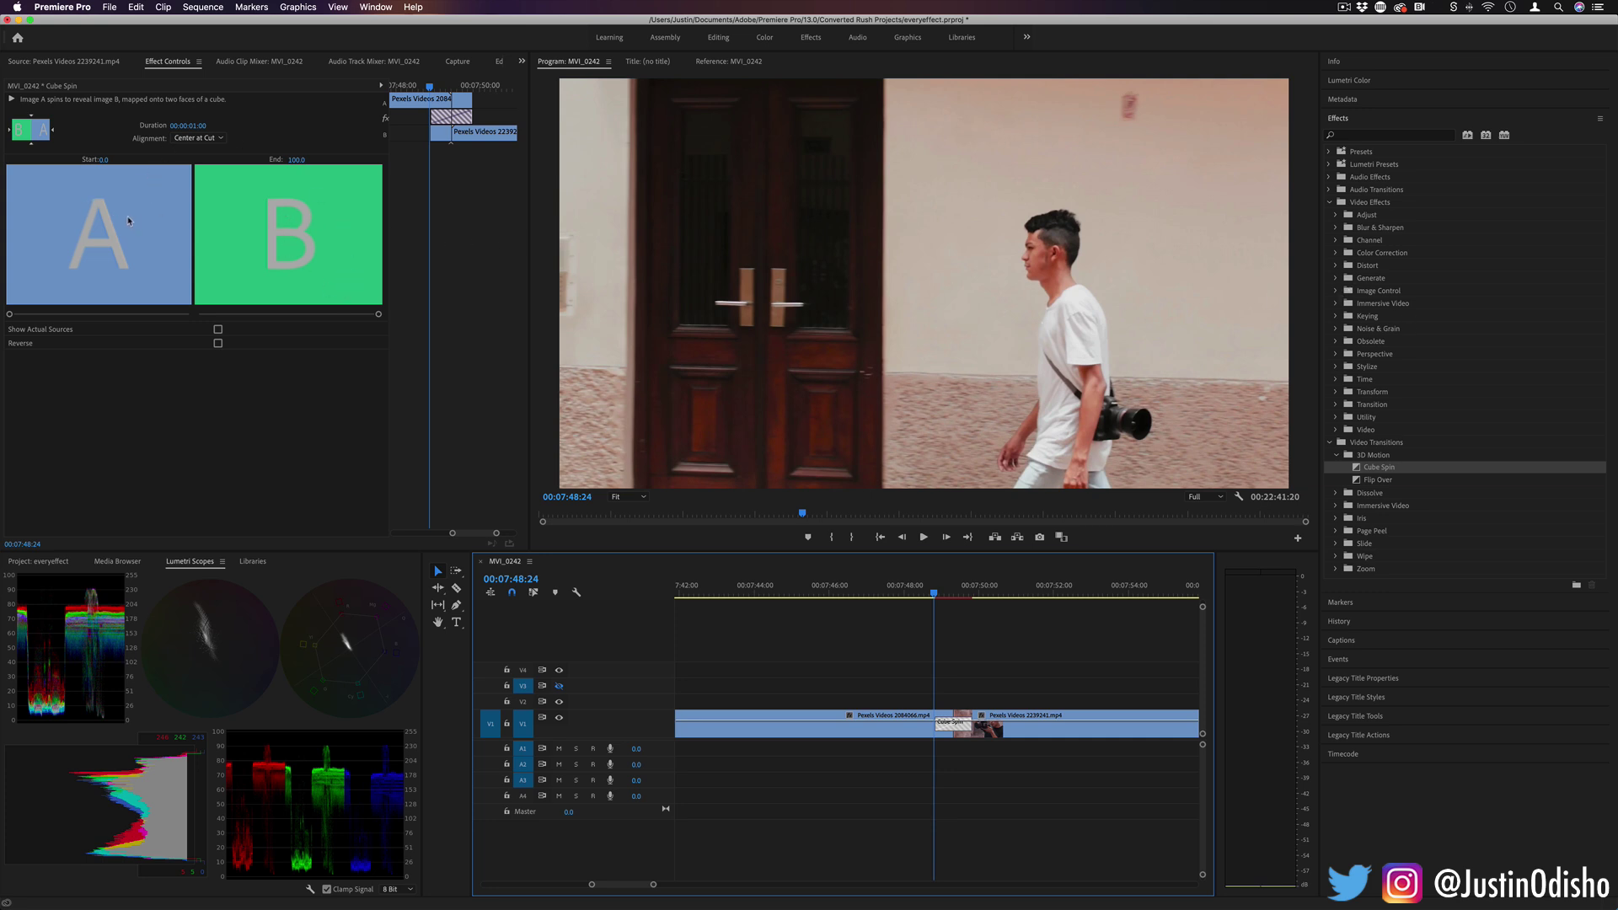
pyautogui.click(876, 730)
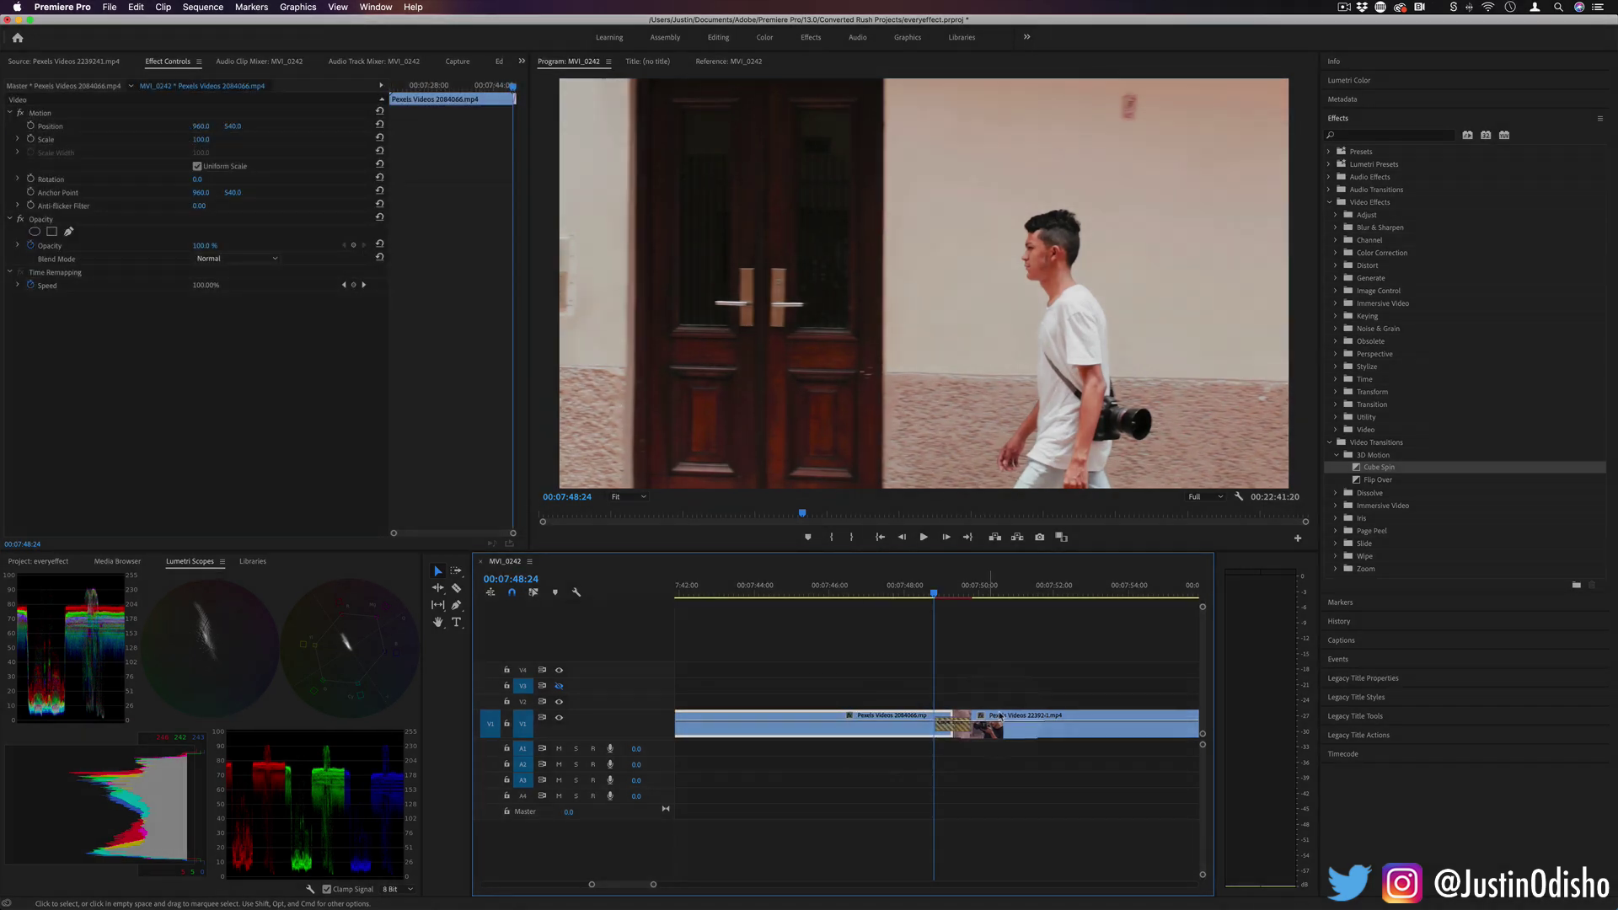
pyautogui.click(967, 730)
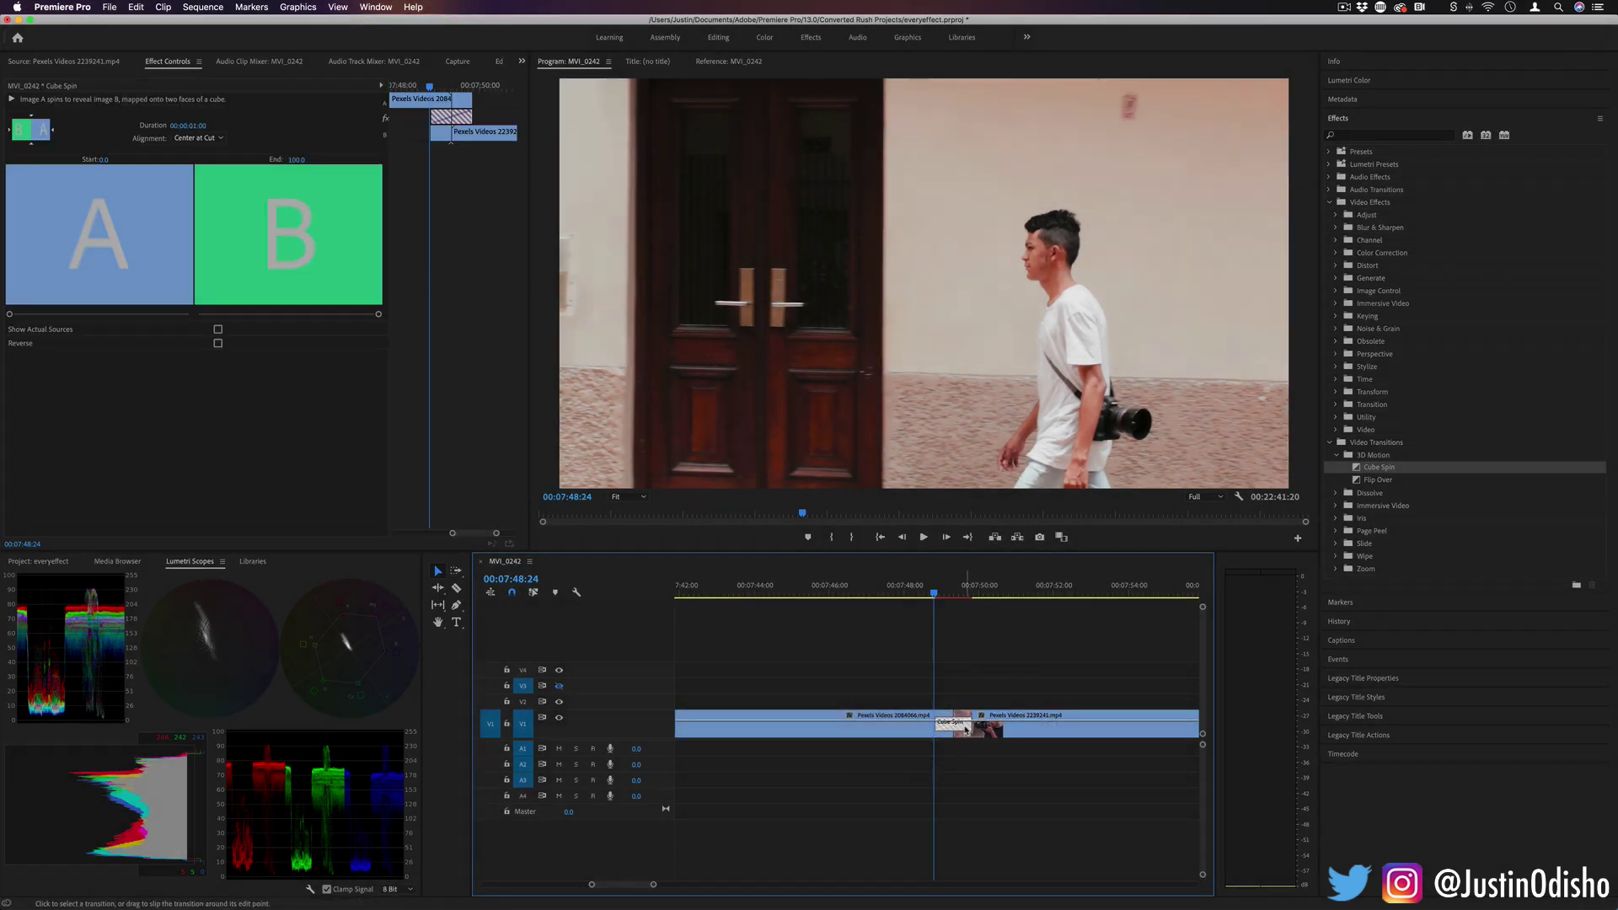
pyautogui.moveTo(933, 593); pyautogui.dragTo(957, 592)
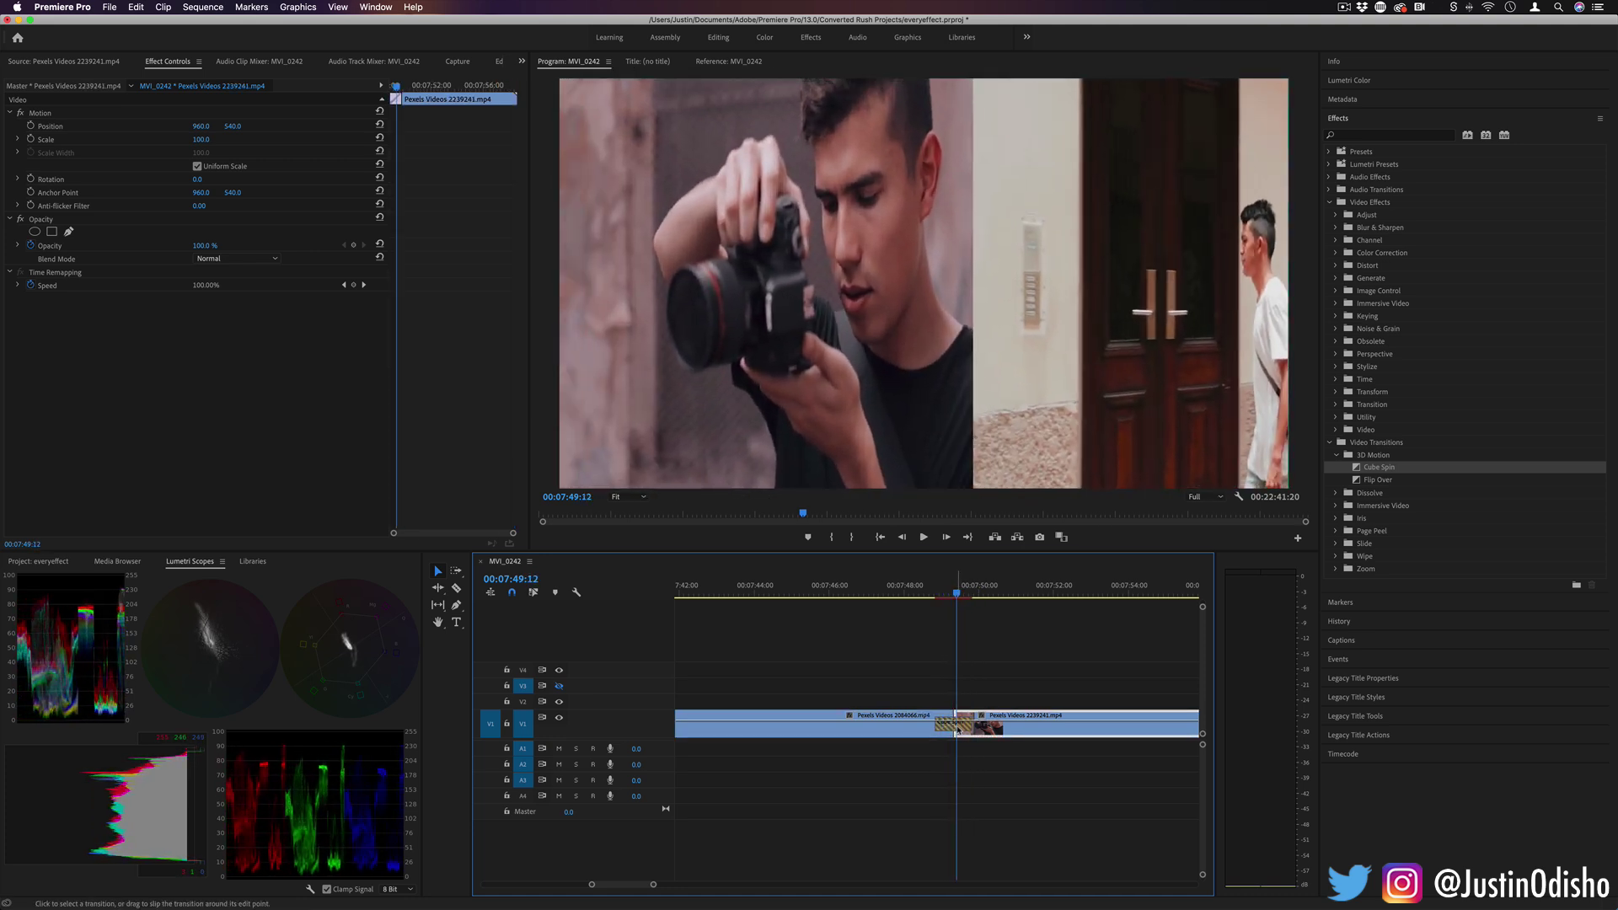
pyautogui.click(959, 730)
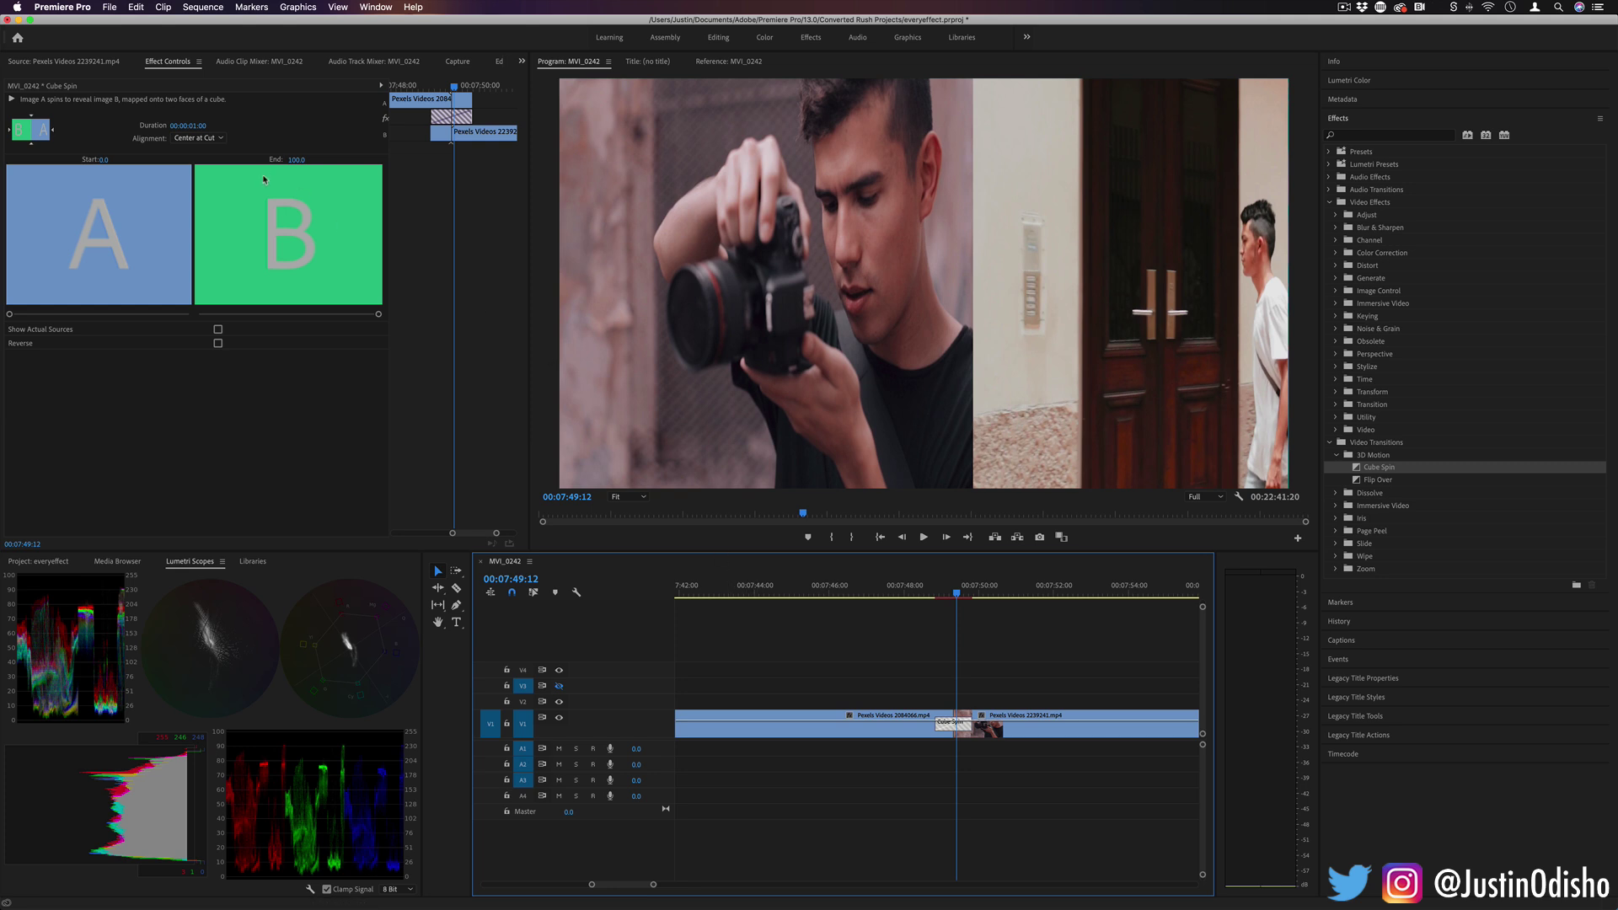
# Set the Cube Spin's start to about 41 and its end to about 85, and play the transition.
pyautogui.moveTo(10, 314); pyautogui.dragTo(83, 315)
pyautogui.moveTo(379, 314); pyautogui.dragTo(354, 315)
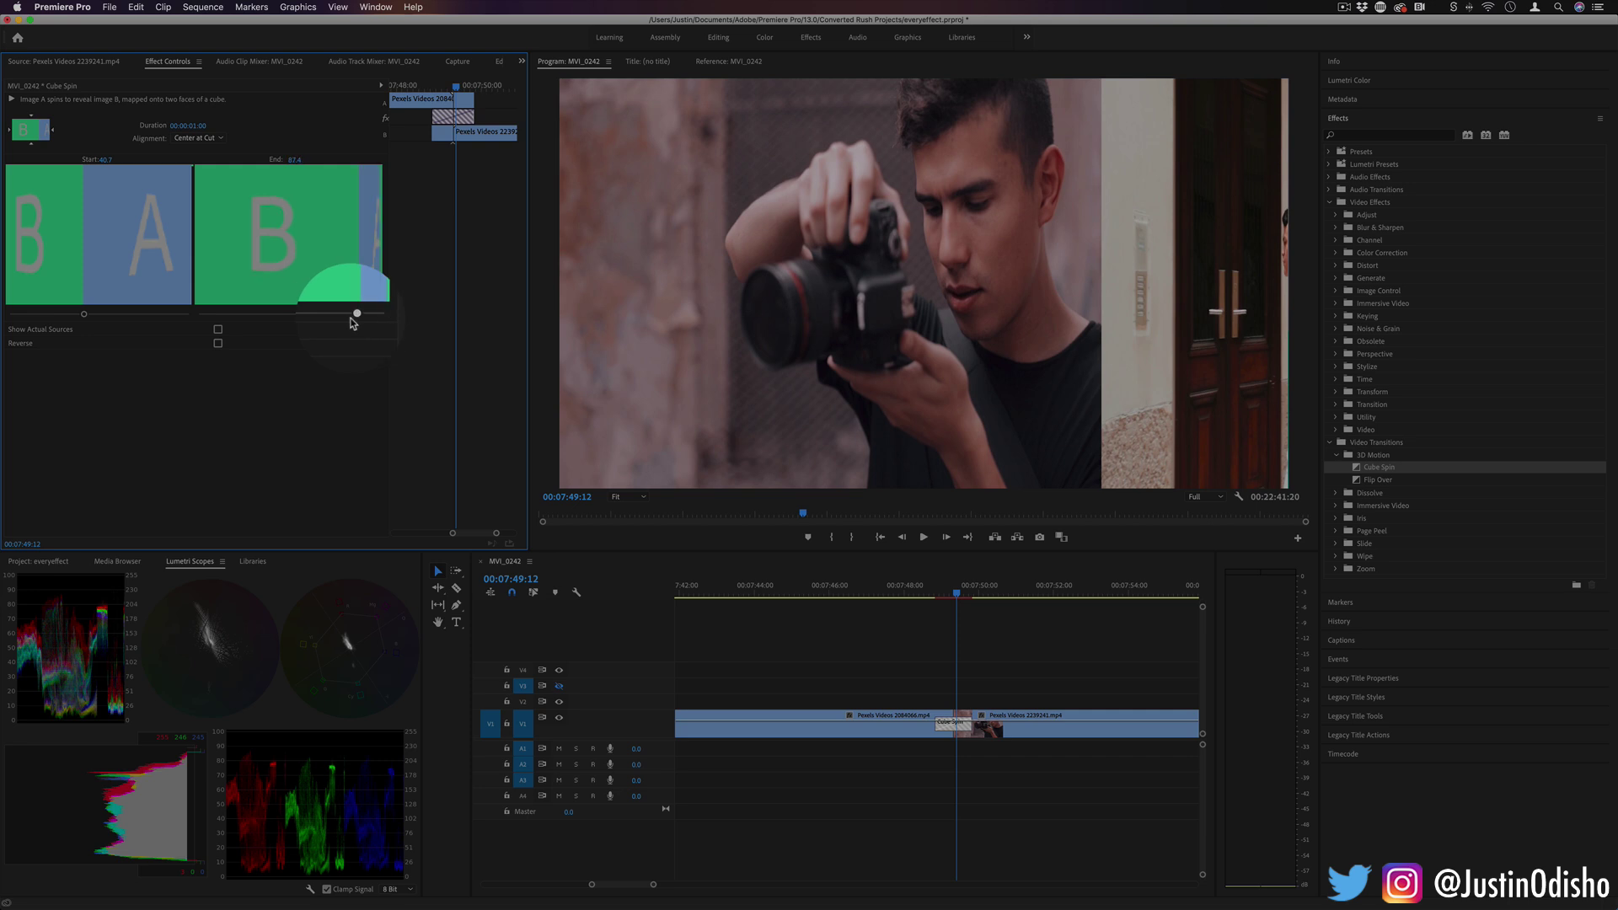
pyautogui.click(968, 634)
pyautogui.click(932, 587)
pyautogui.press('space')
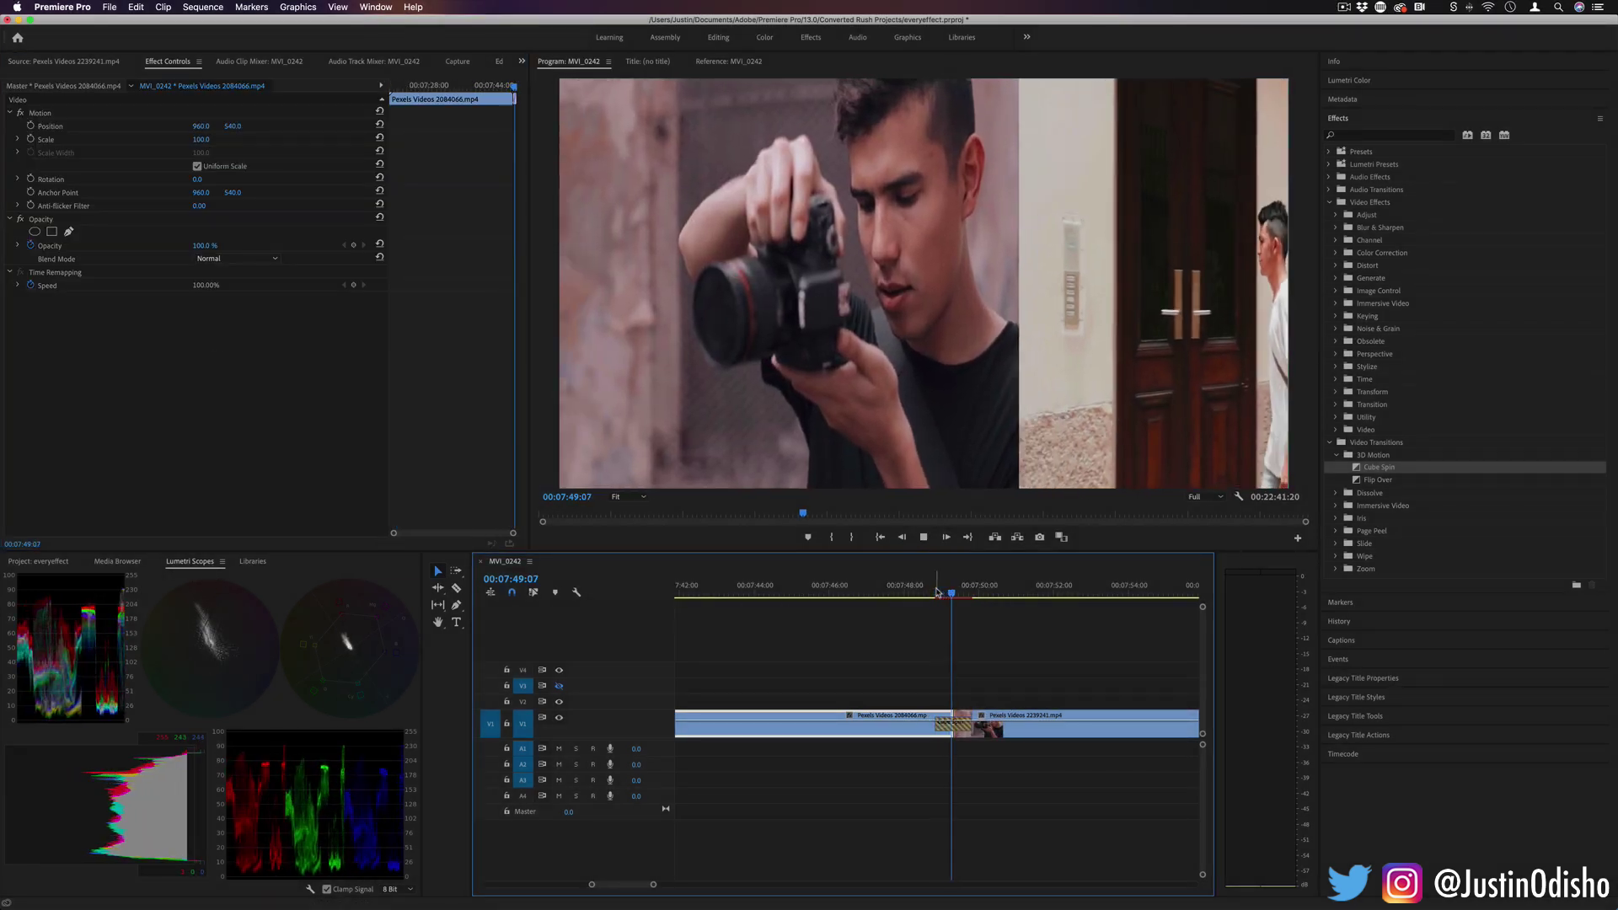
pyautogui.click(951, 591)
pyautogui.click(965, 728)
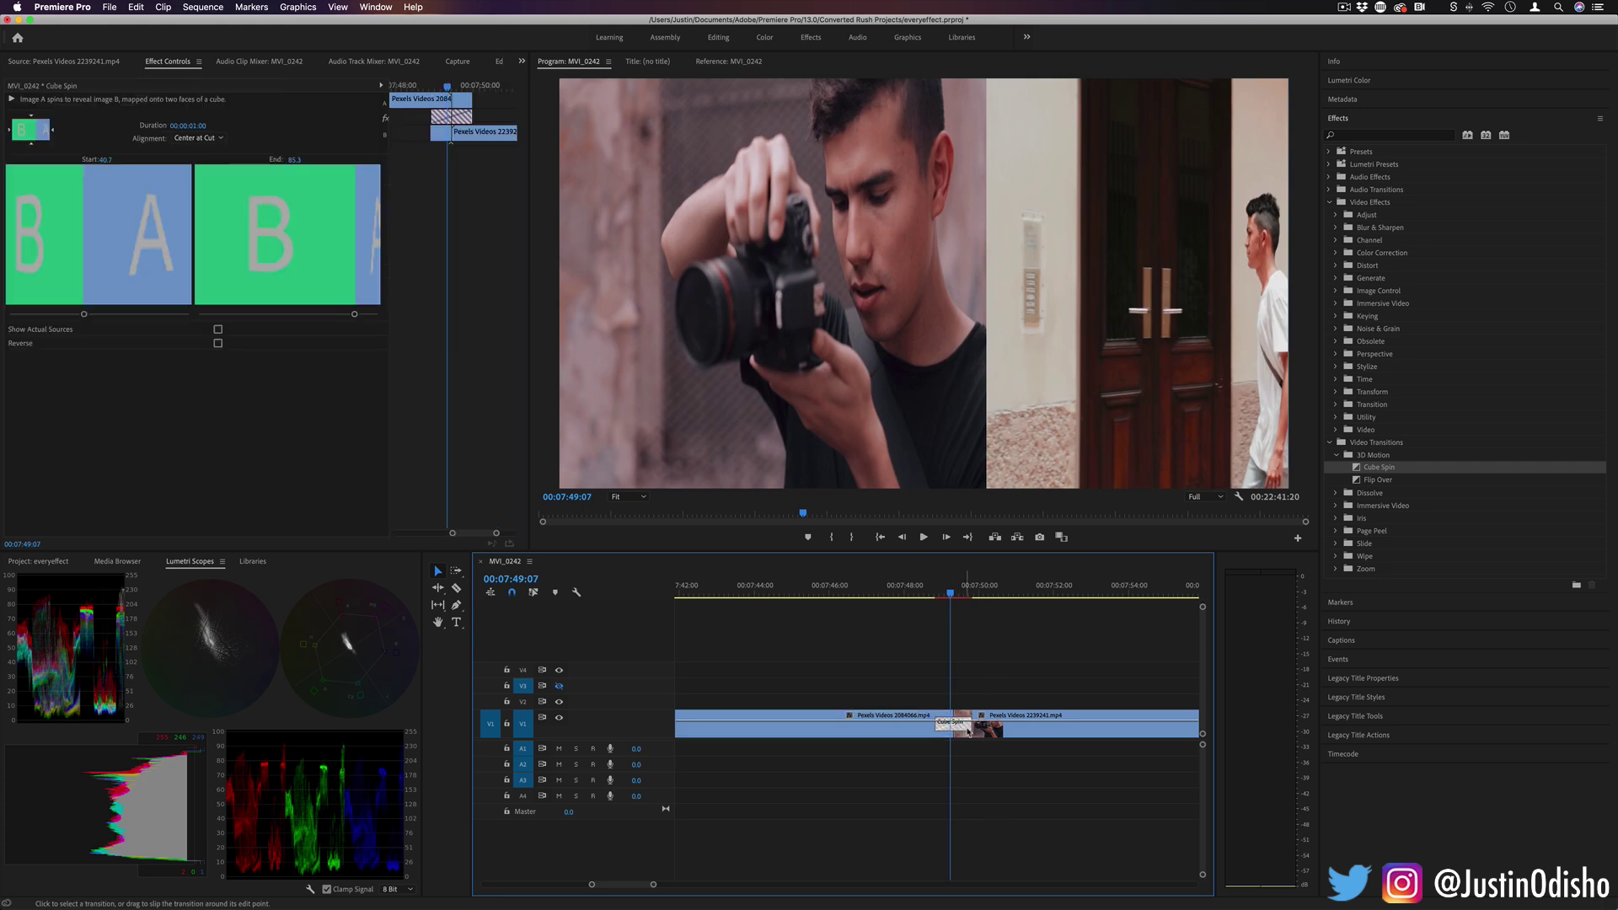
# Extend the Cube Spin to a duration of 00:00:02:27, shift it earlier over the cut, and preview its beginning.
pyautogui.moveTo(971, 723); pyautogui.dragTo(1041, 725)
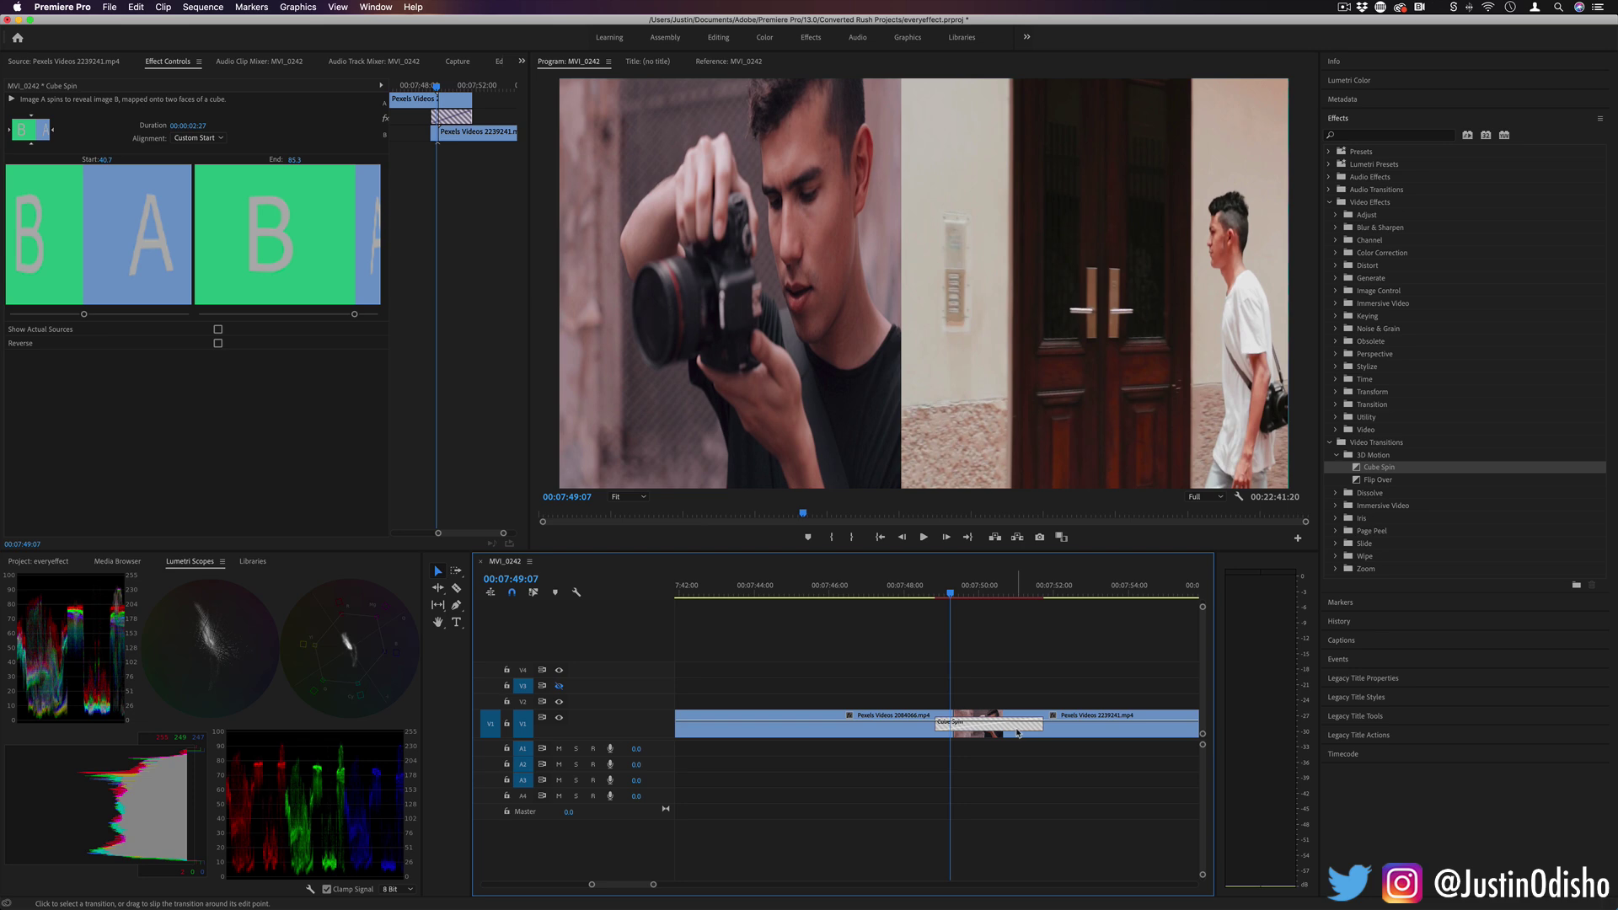
pyautogui.moveTo(1021, 731); pyautogui.dragTo(981, 735)
pyautogui.click(981, 729)
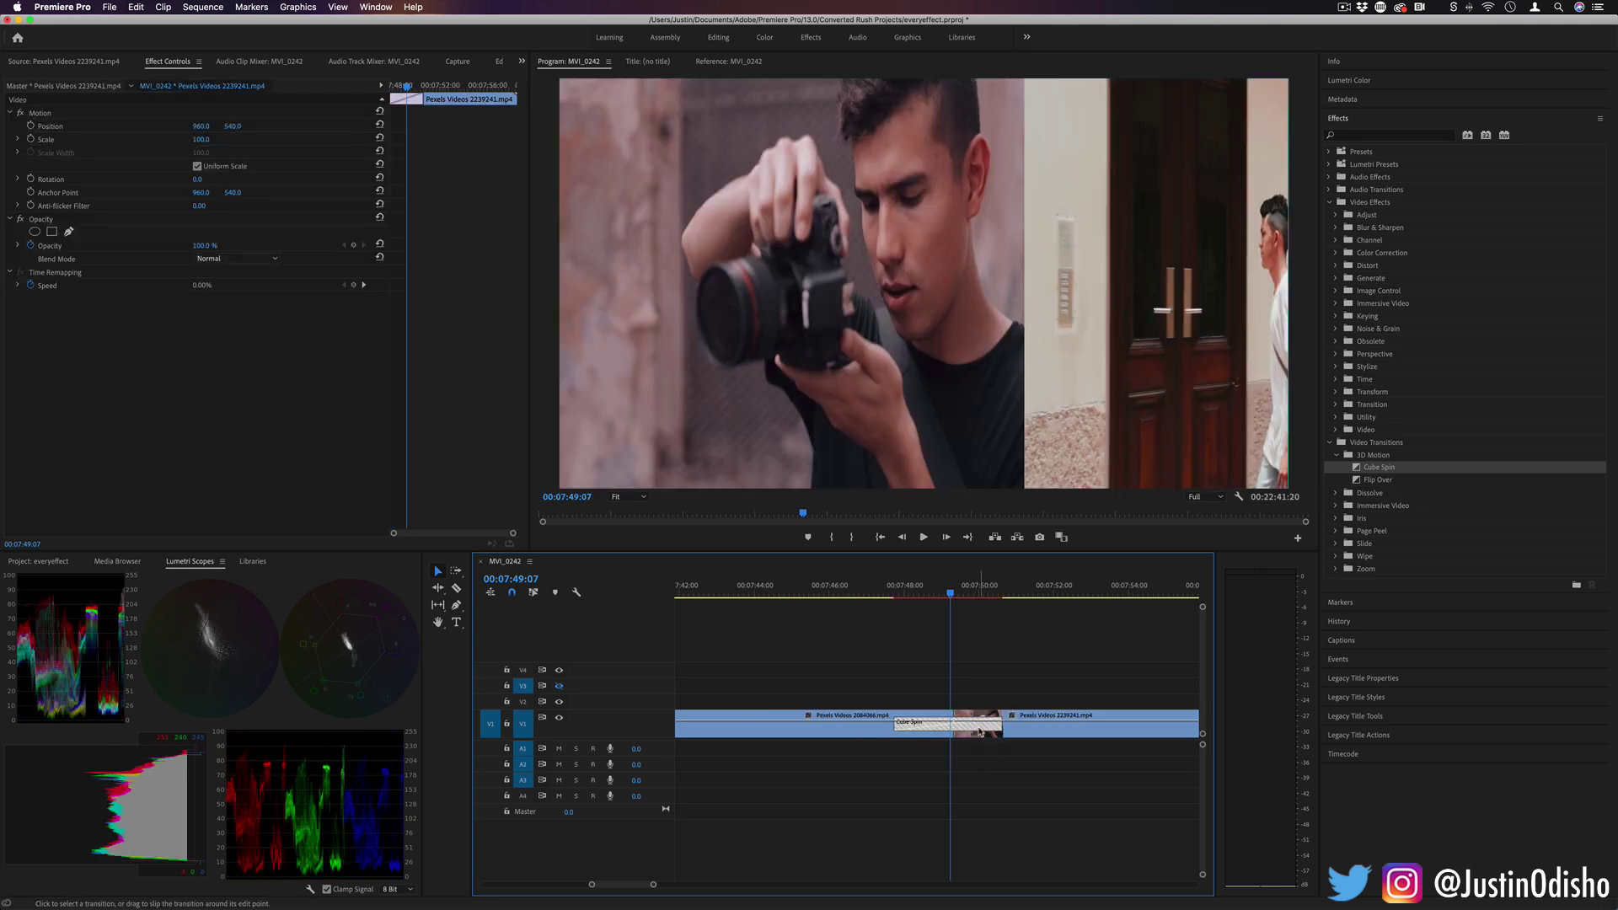
pyautogui.click(980, 733)
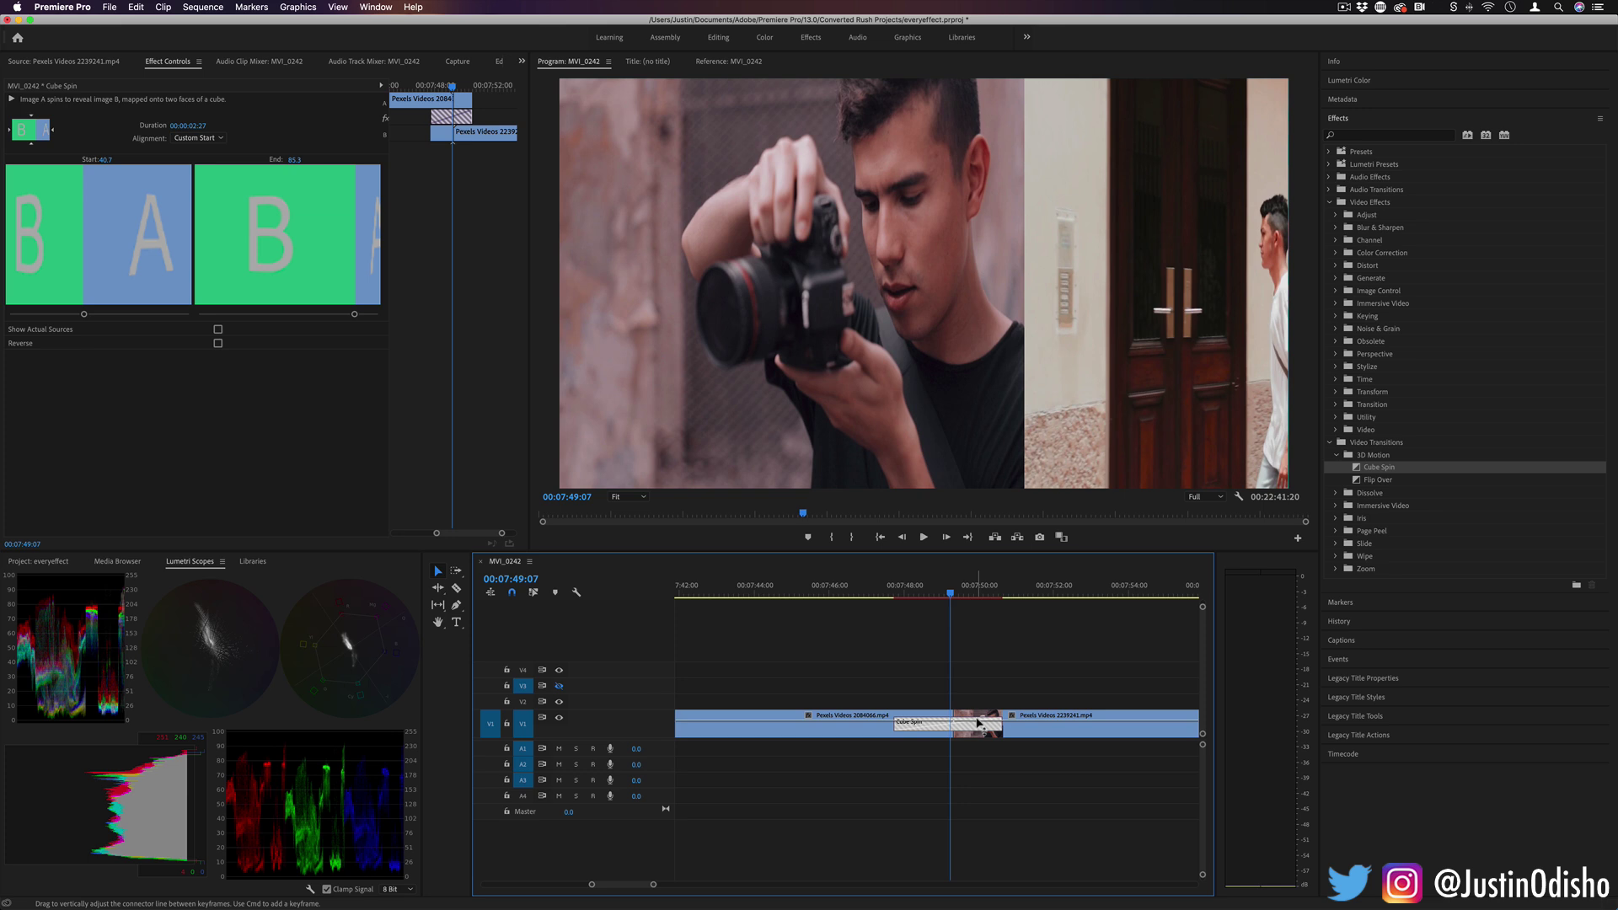
pyautogui.moveTo(949, 595); pyautogui.dragTo(893, 604)
pyautogui.click(934, 681)
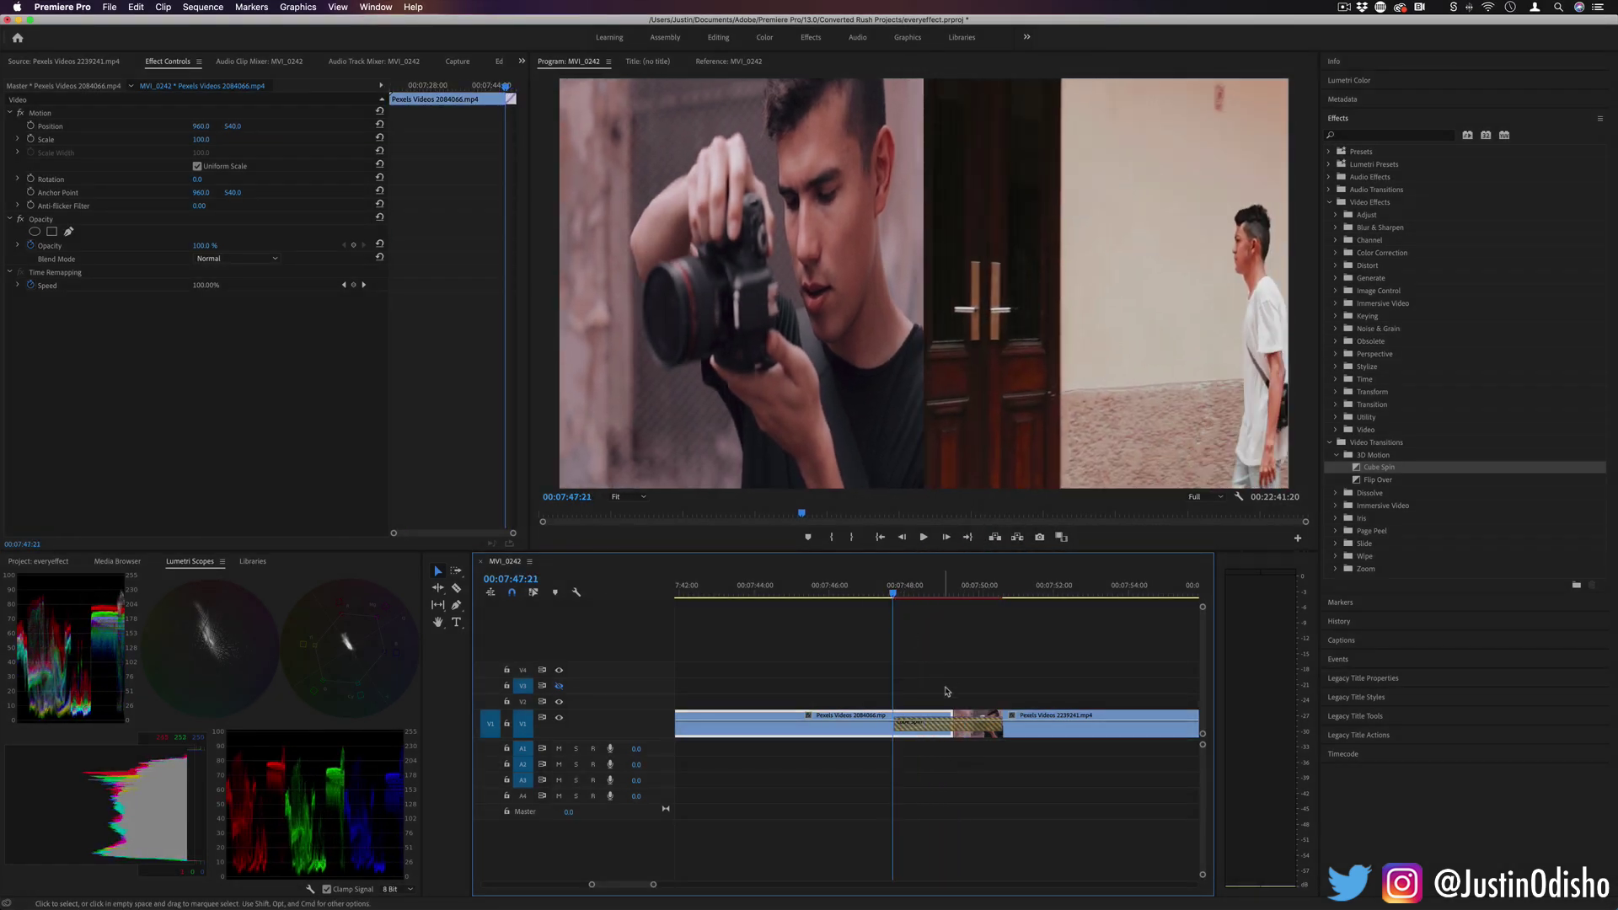
# Trim the end of Pexels Videos 2084066.mp4 and the start of Pexels Videos 2239241.mp4, and close the gap between them.
pyautogui.moveTo(948, 712); pyautogui.dragTo(830, 712)
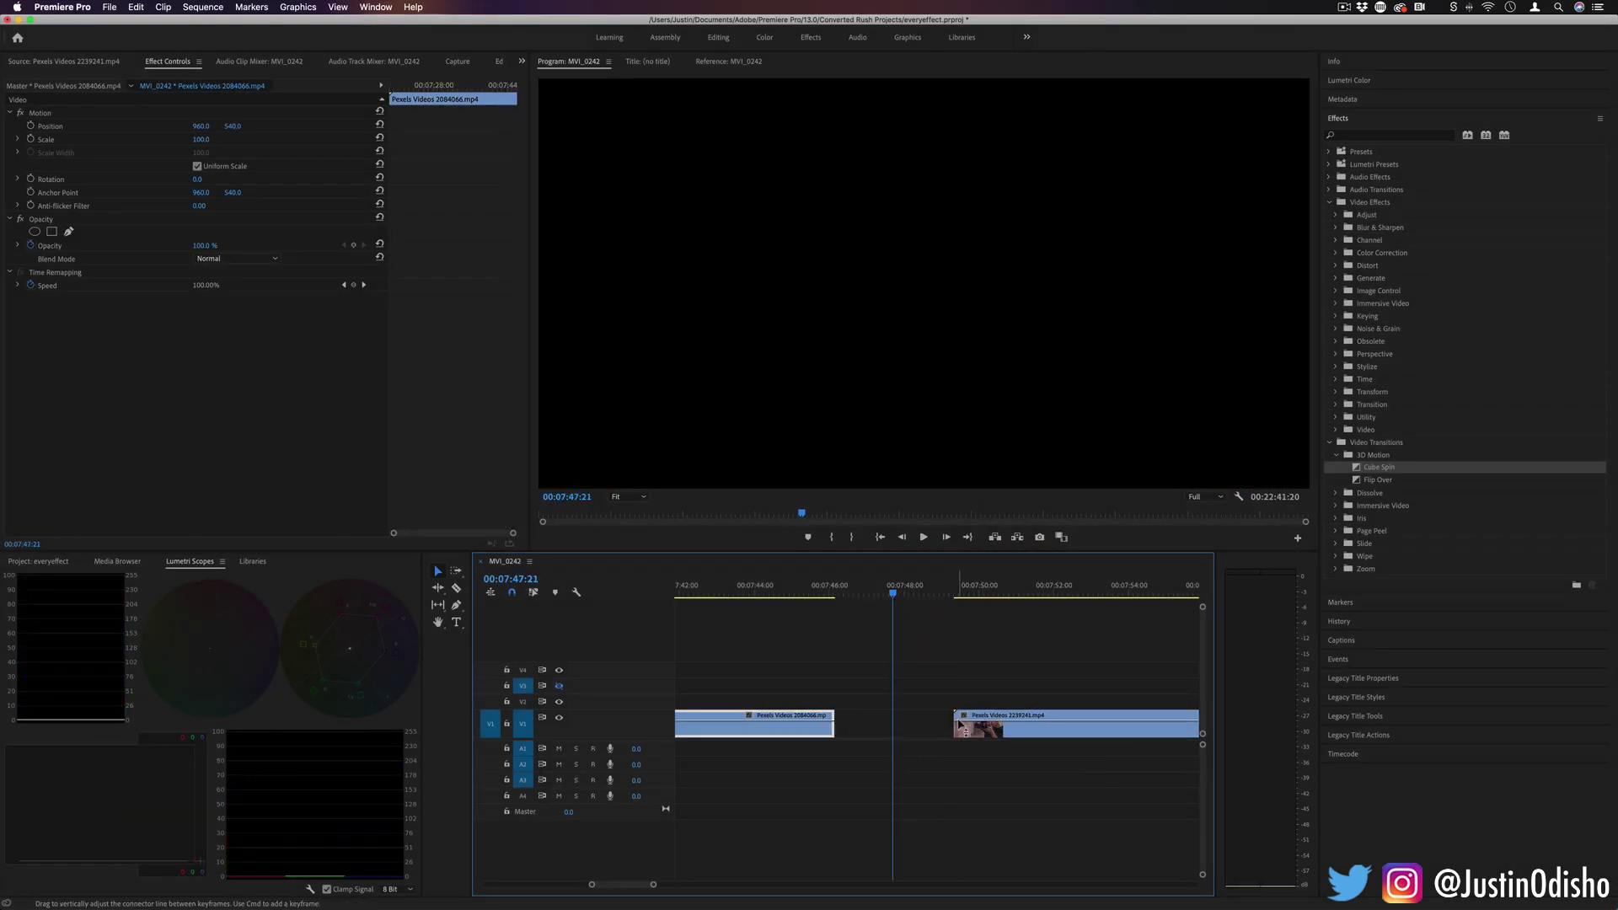
pyautogui.moveTo(959, 713); pyautogui.dragTo(1051, 713)
pyautogui.moveTo(1088, 716); pyautogui.dragTo(869, 717)
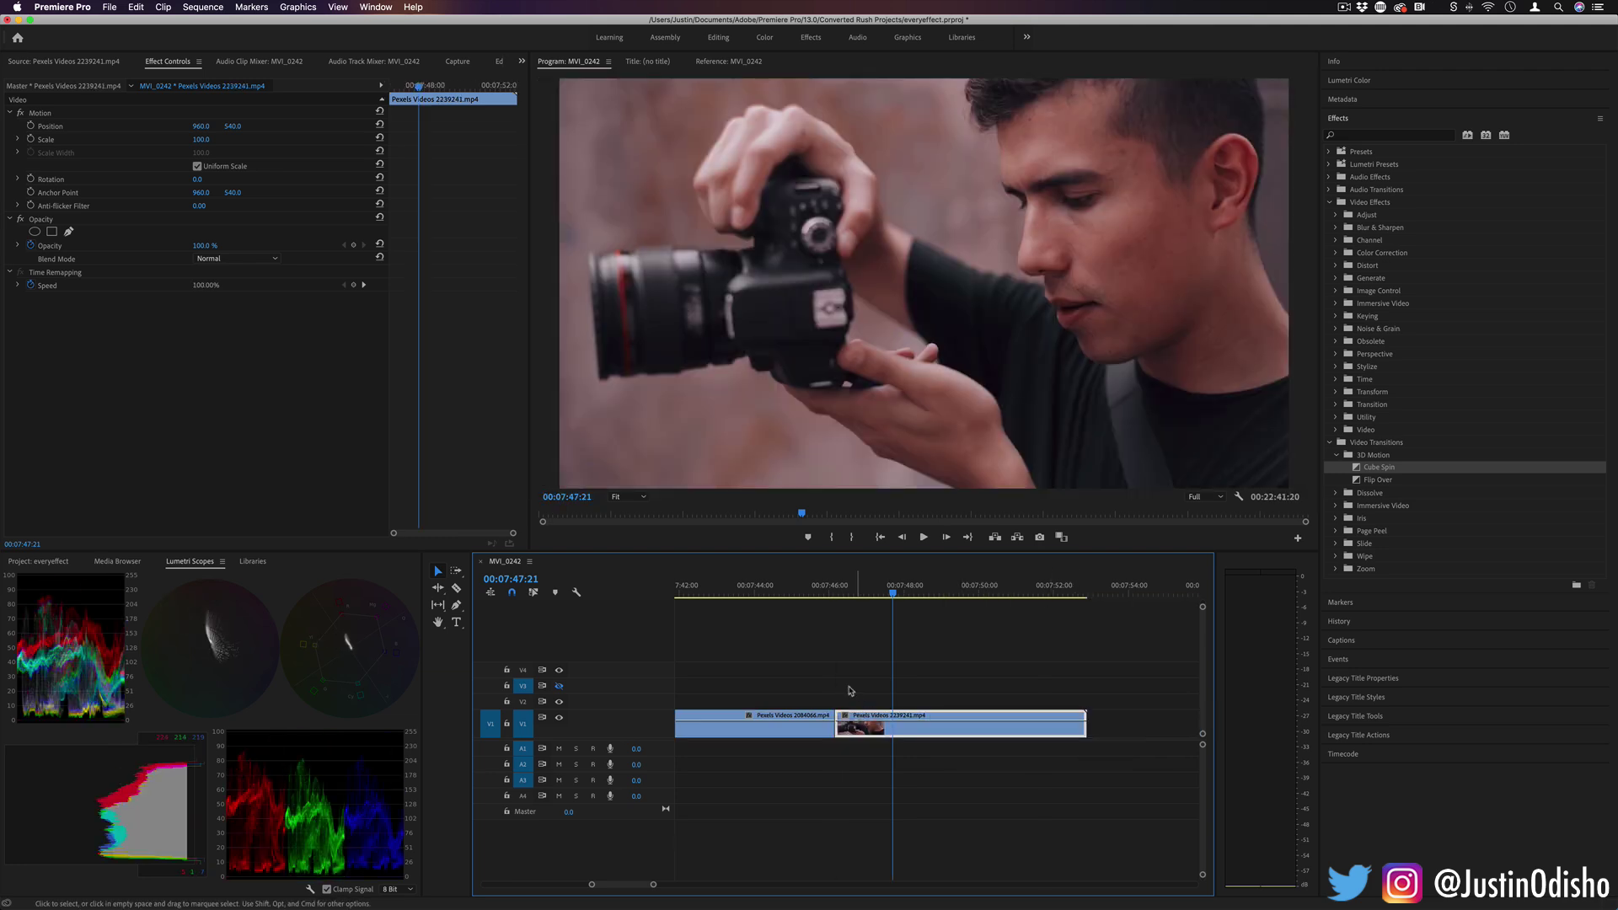
# Apply the Cube Spin transition at the new cut between the trimmed clips and open its settings.
pyautogui.moveTo(1408, 472); pyautogui.dragTo(969, 695)
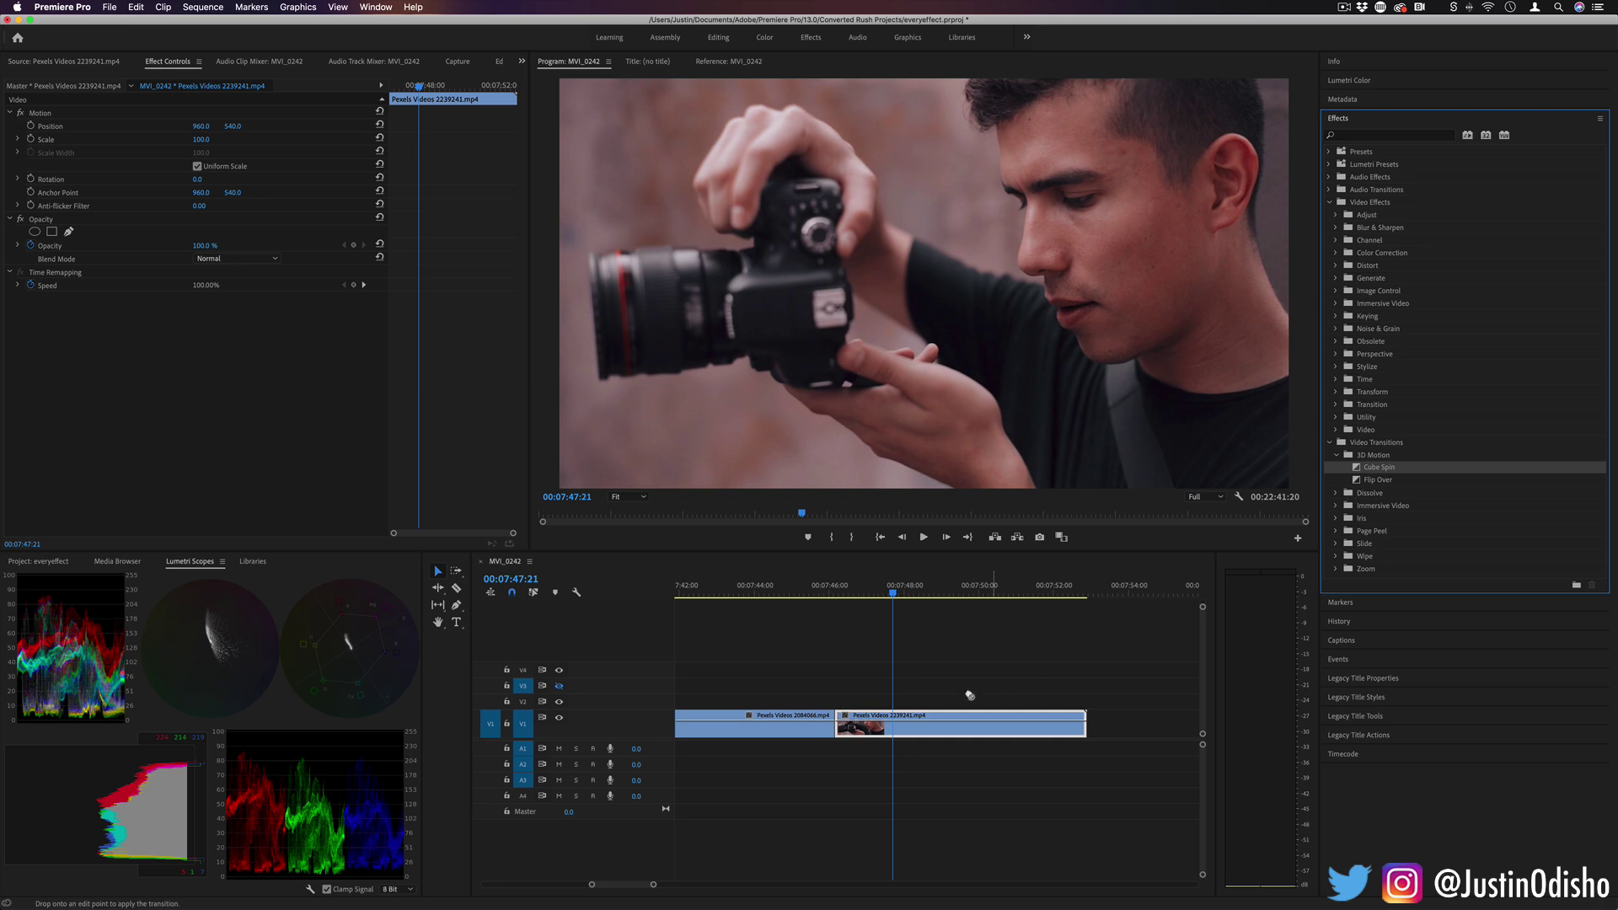
pyautogui.moveTo(846, 739); pyautogui.dragTo(843, 731)
pyautogui.moveTo(831, 595); pyautogui.dragTo(842, 597)
pyautogui.click(834, 724)
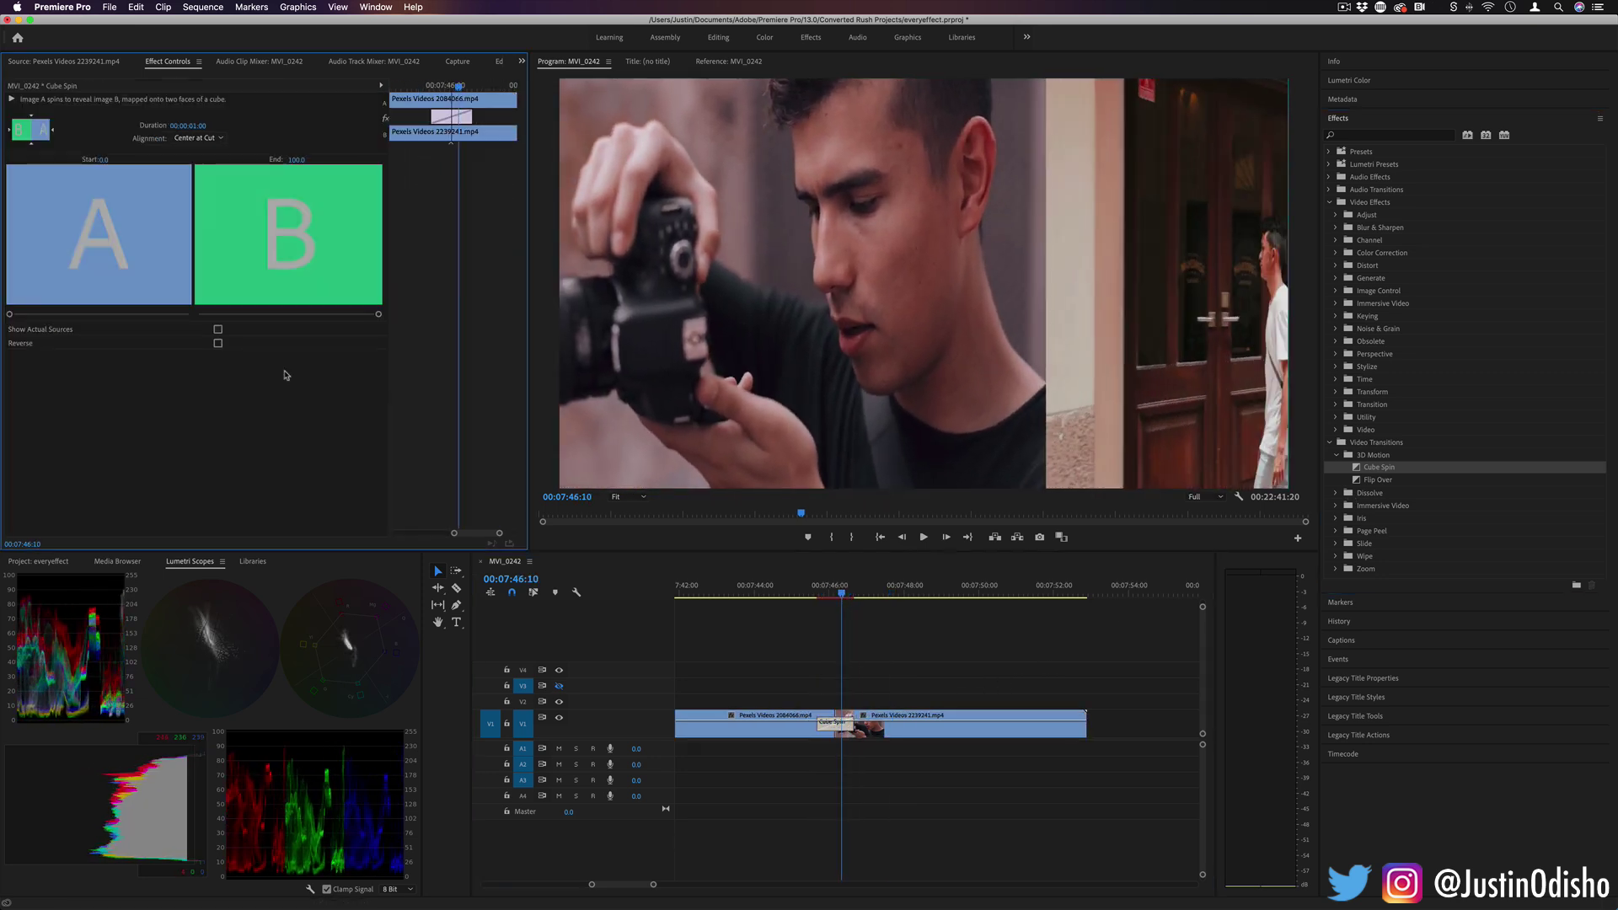
# Enable Show Actual Sources and Reverse for the Cube Spin, and preview the reversed spin at 00:07:46:06.
pyautogui.click(218, 329)
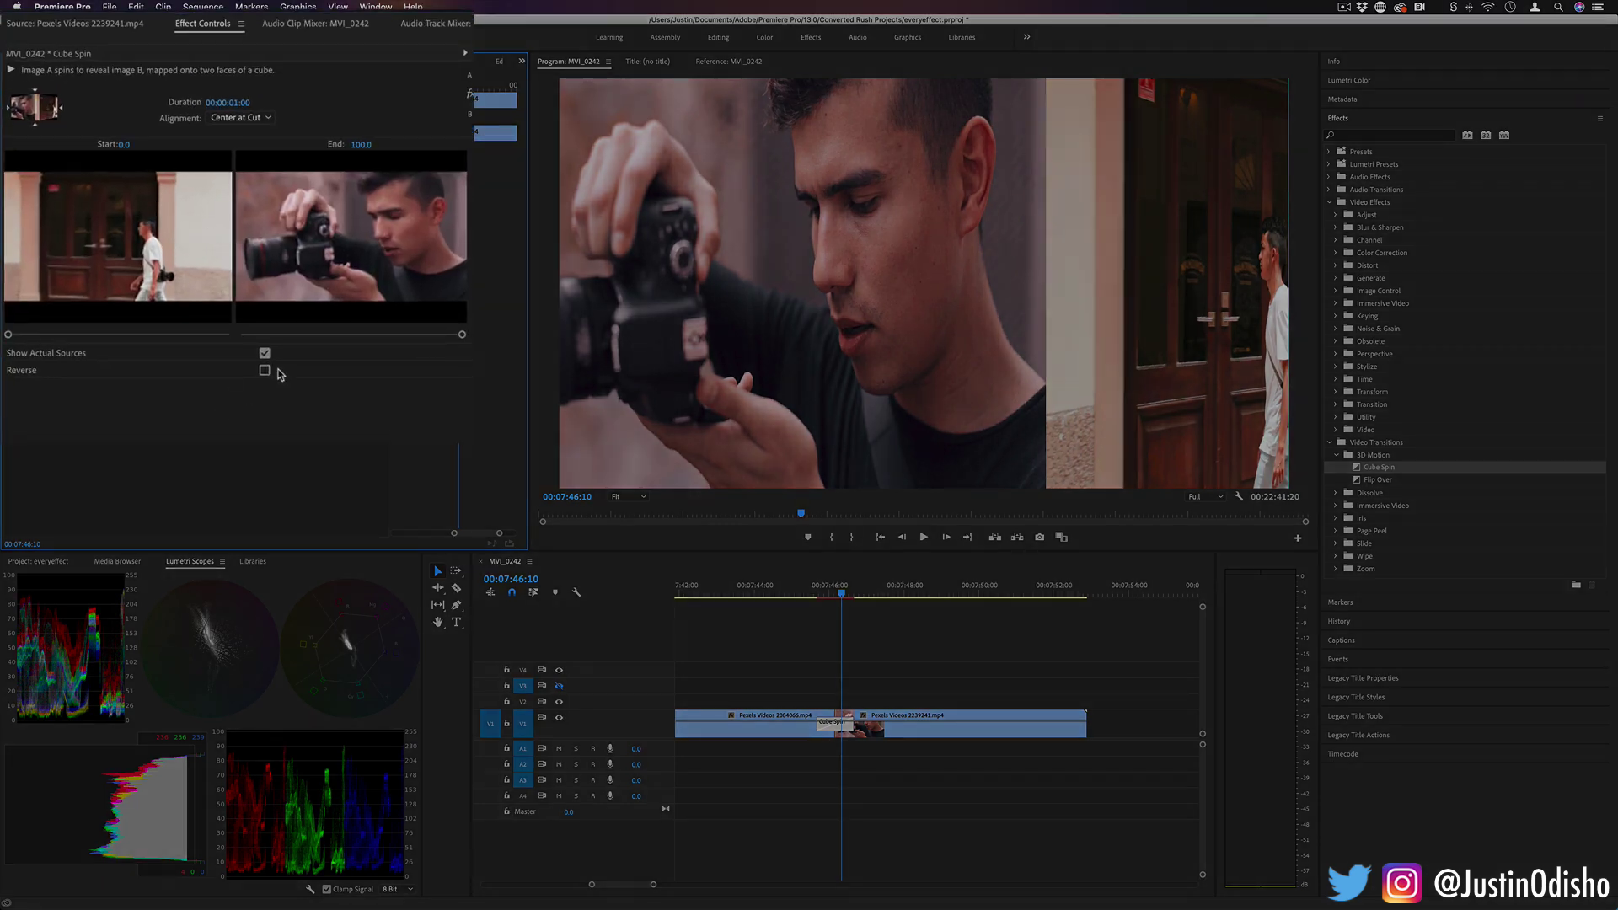
pyautogui.click(265, 371)
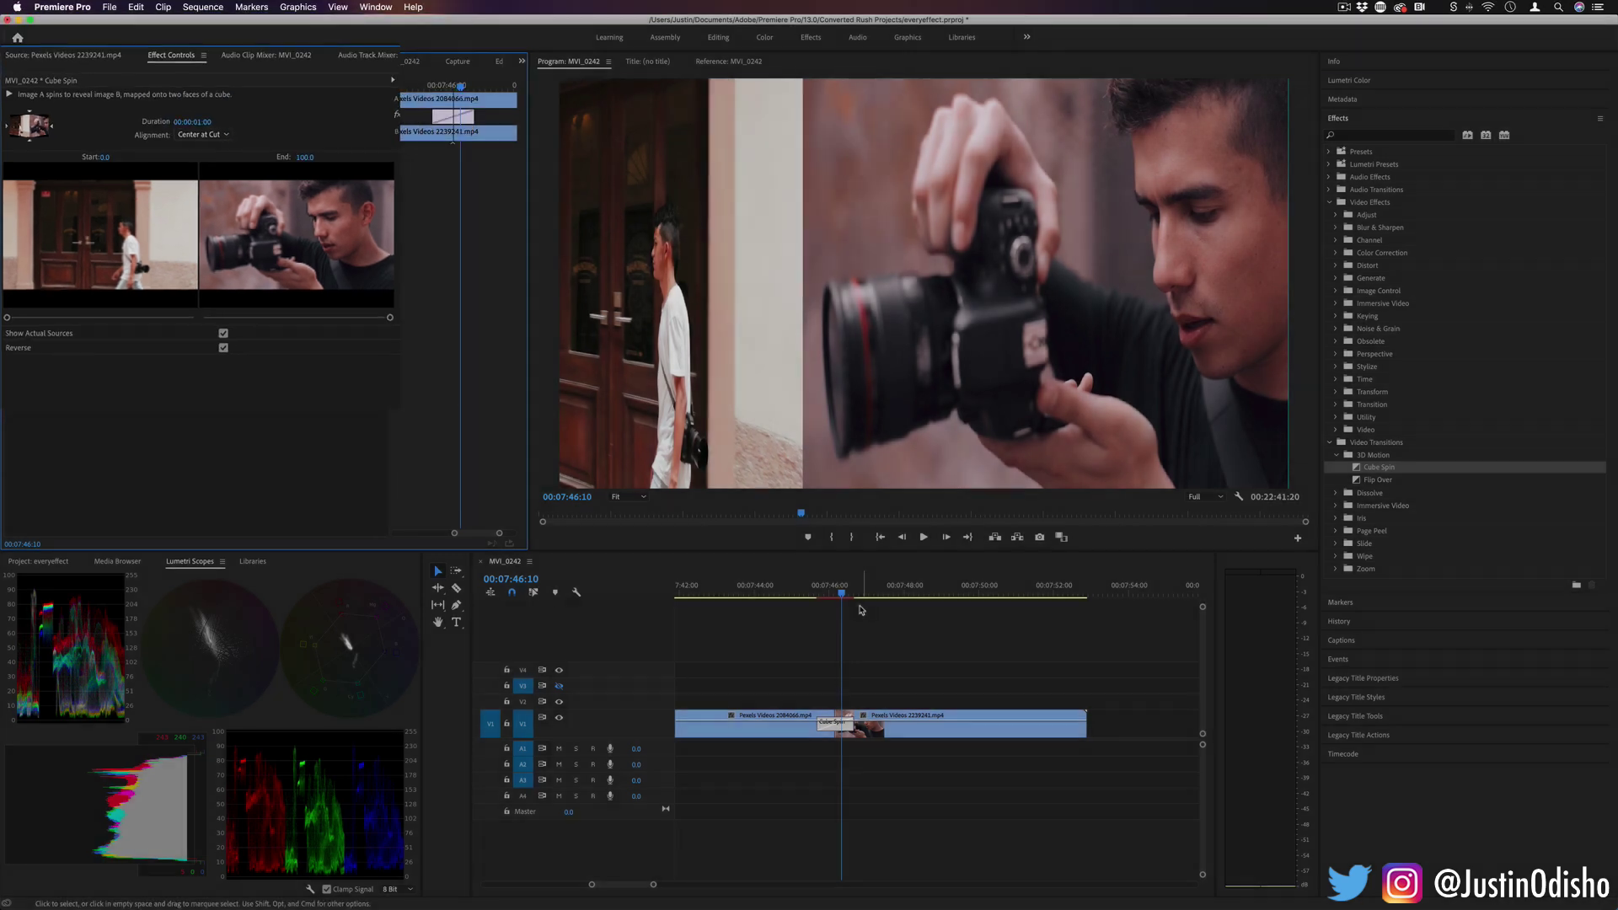
pyautogui.moveTo(845, 594); pyautogui.dragTo(838, 594)
pyautogui.click(833, 725)
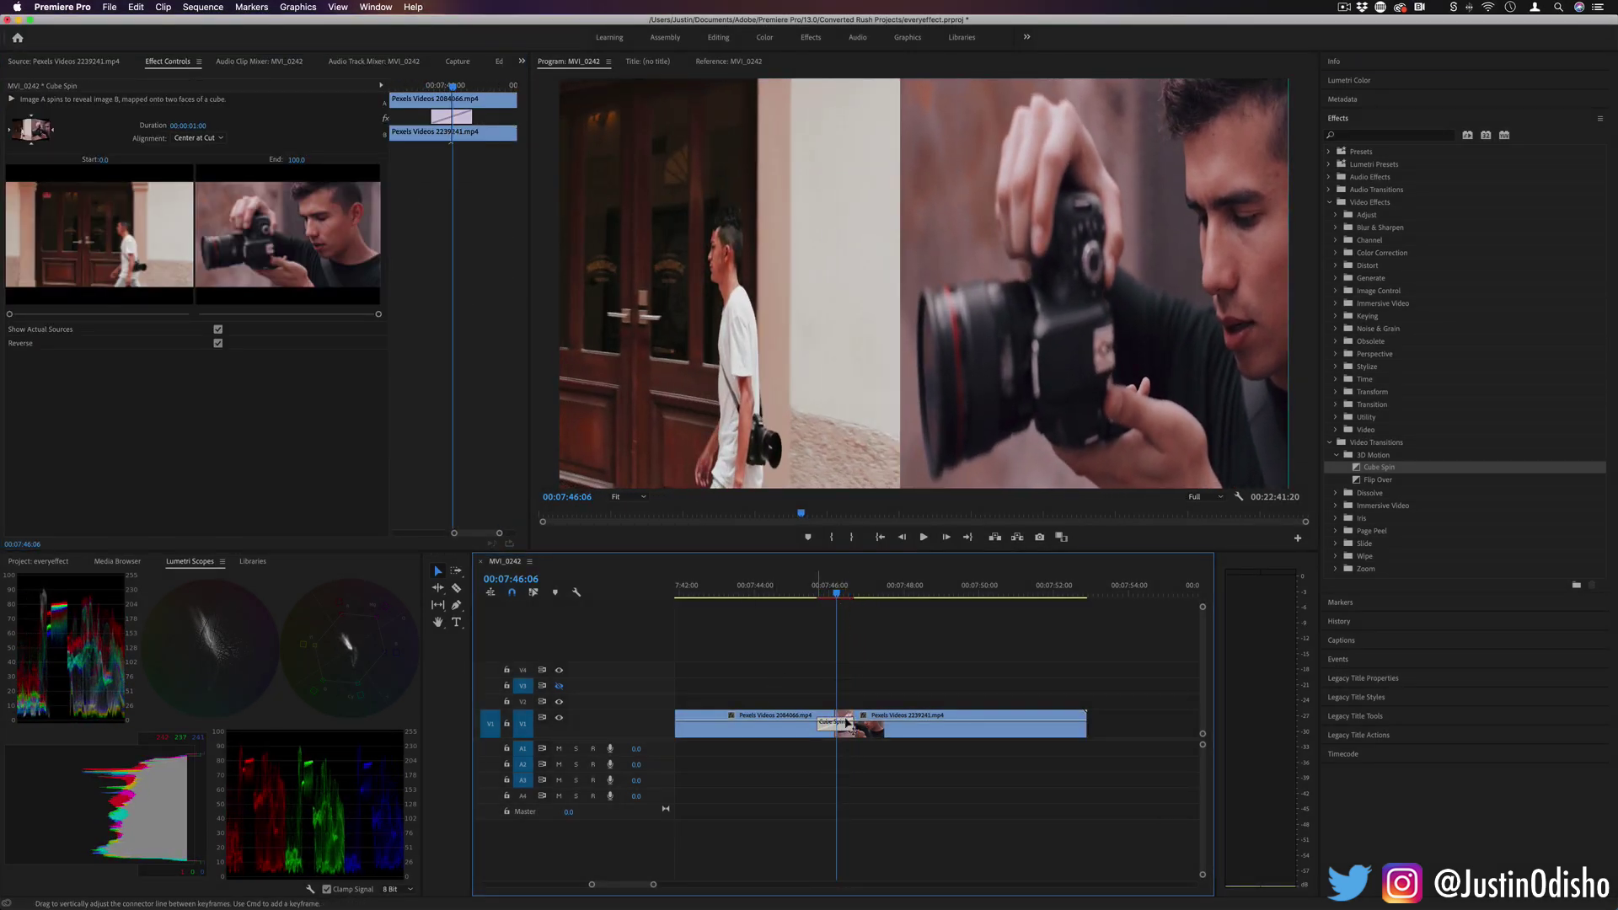
# Try the Start at Cut and End at Cut alignments on the Cube Spin, and restore Center at Cut.
pyautogui.click(217, 138)
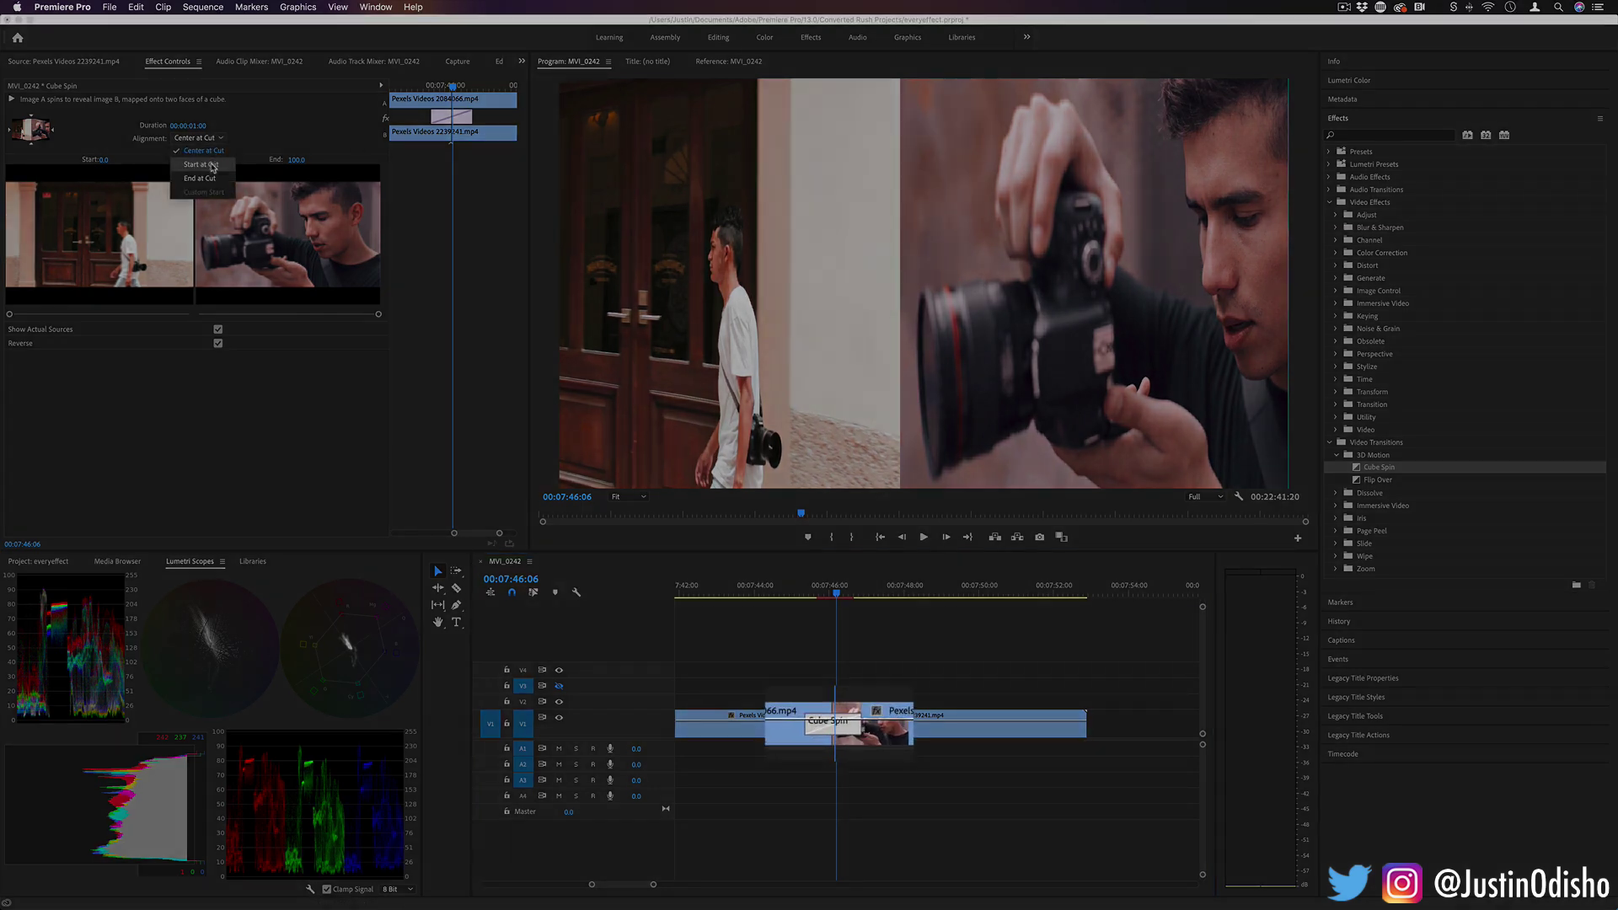
pyautogui.click(213, 165)
pyautogui.click(217, 138)
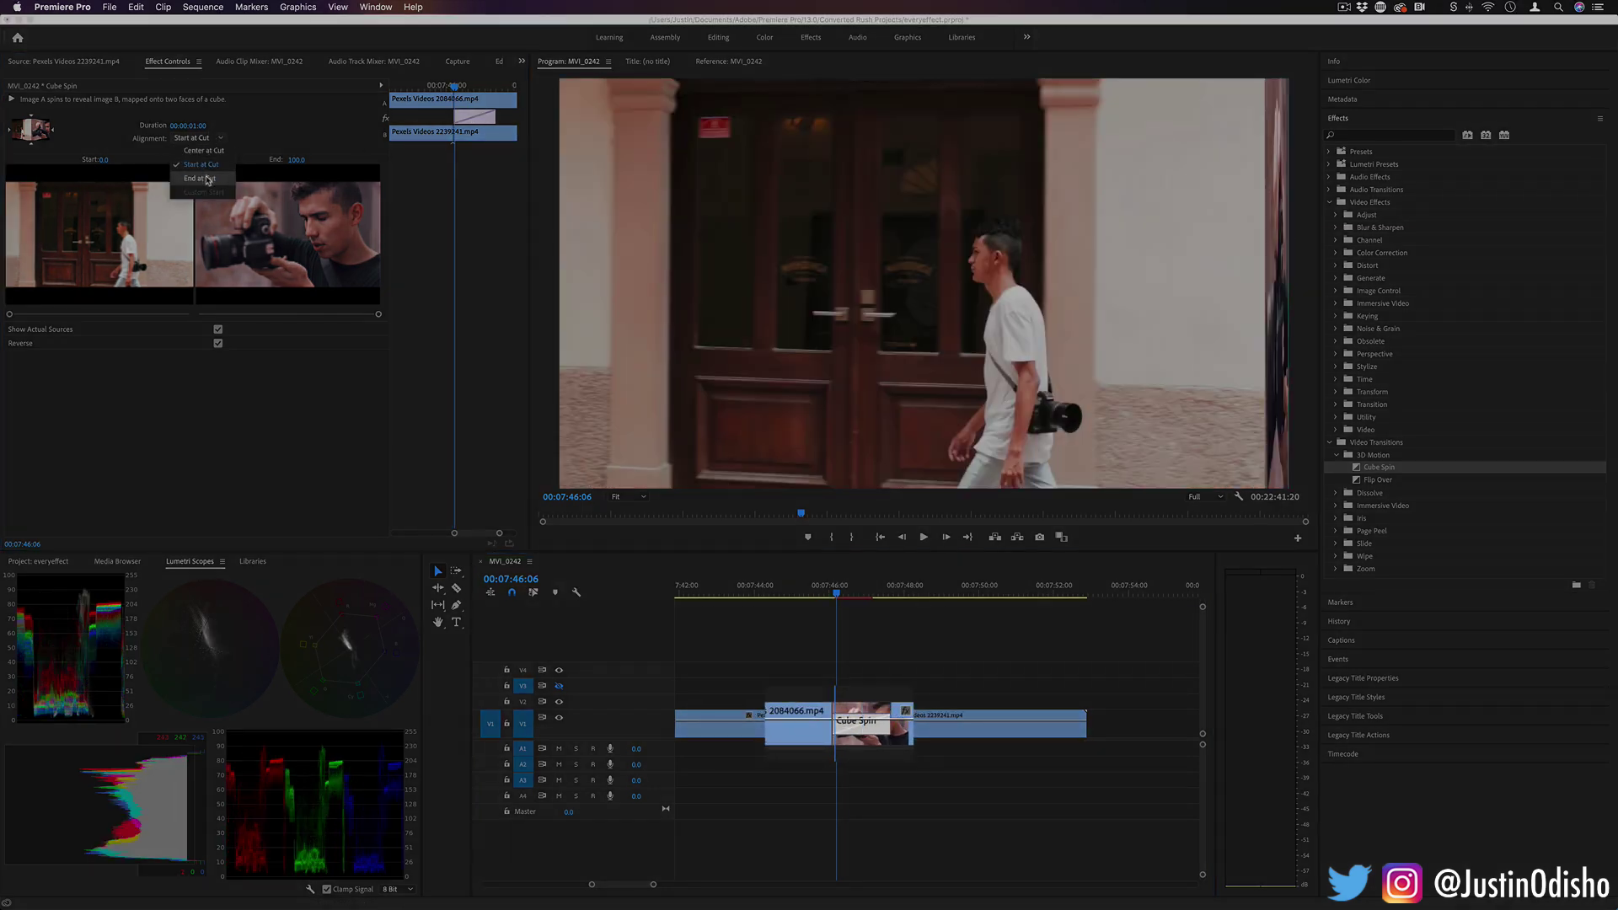
pyautogui.click(213, 169)
pyautogui.click(213, 138)
pyautogui.click(202, 153)
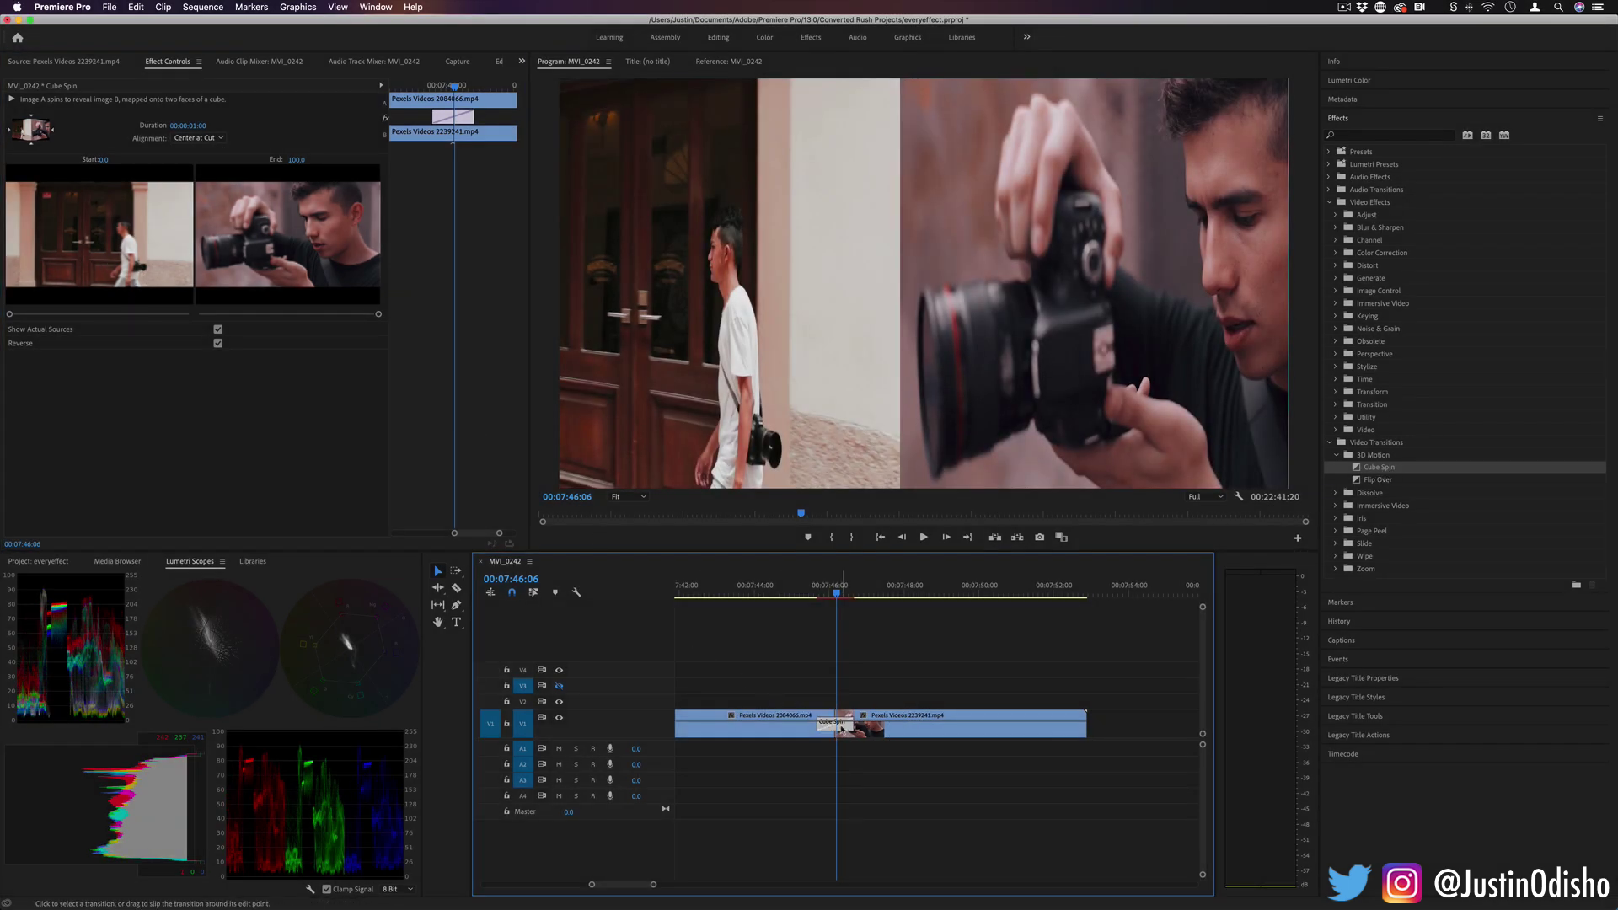
# Replace the Cube Spin at the cut with the Flip Over transition, and delete Flip Over after viewing it.
pyautogui.press('Delete')
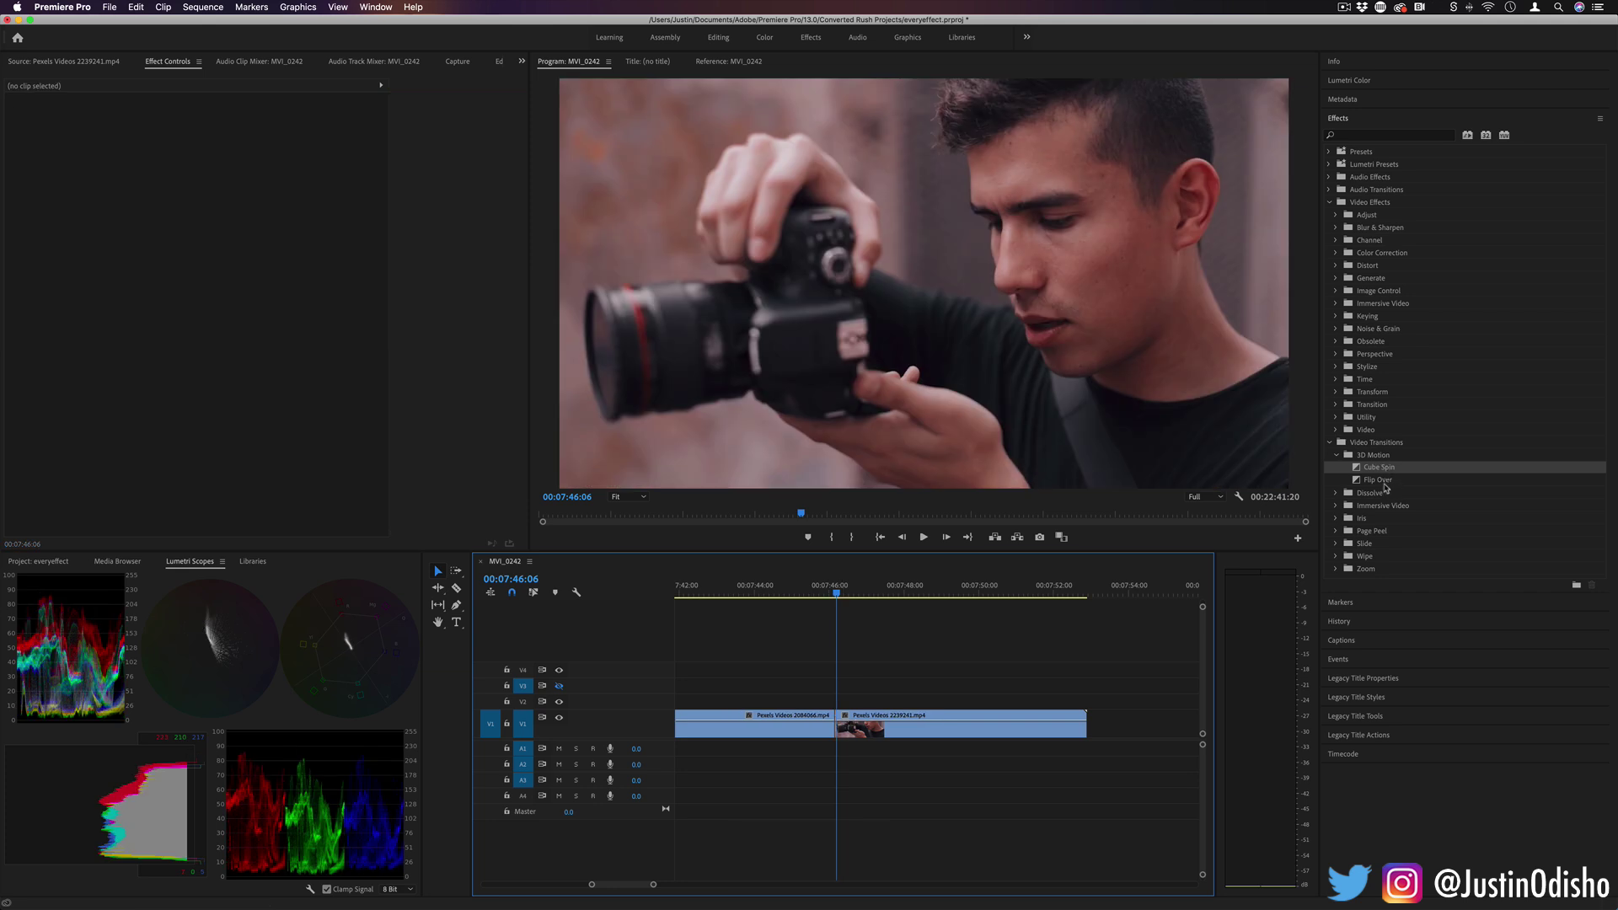
pyautogui.moveTo(1379, 479); pyautogui.dragTo(837, 724)
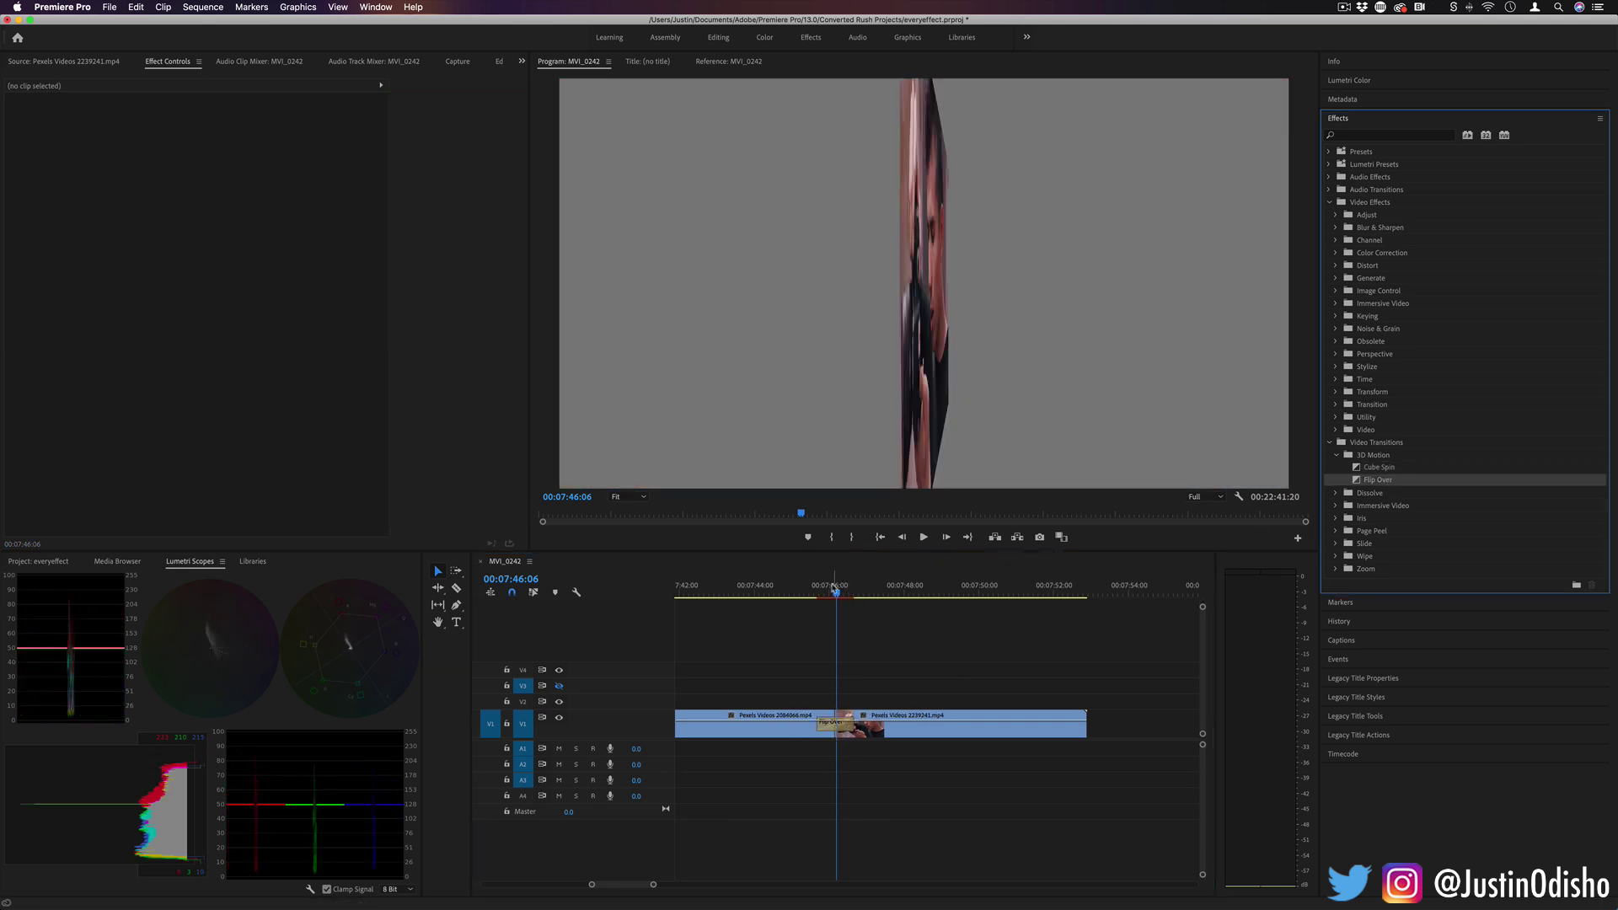
pyautogui.press('BackSpace')
pyautogui.moveTo(835, 590); pyautogui.dragTo(859, 590)
# Apply the Cross Dissolve transition at the cut between the two clips, inspect its settings, and delete it.
pyautogui.click(1335, 493)
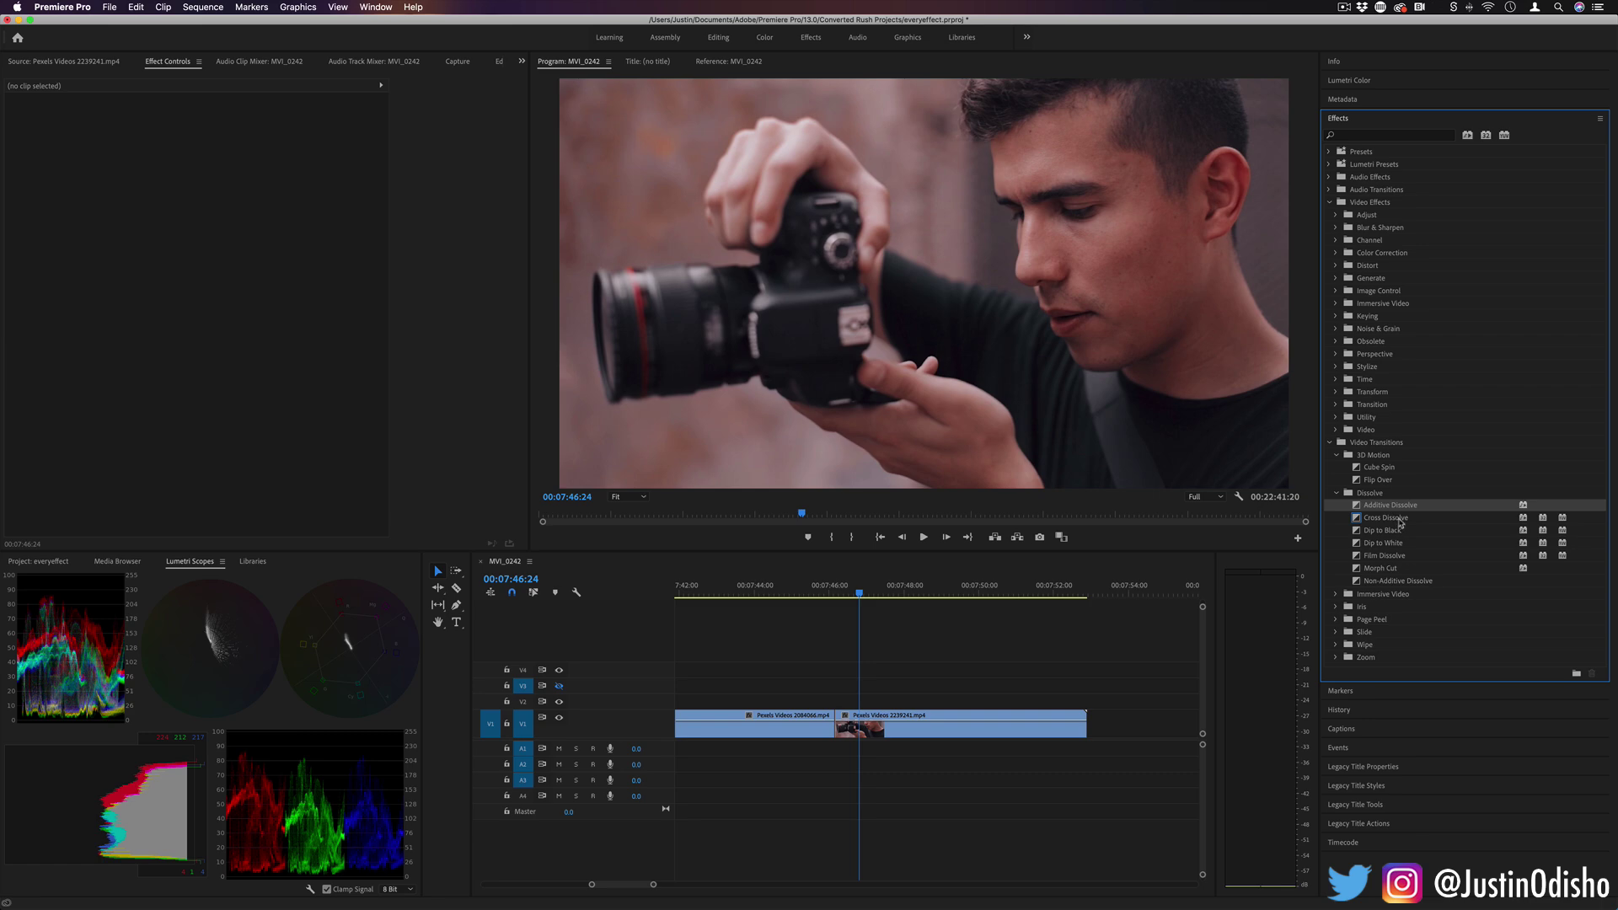
pyautogui.moveTo(1399, 522); pyautogui.dragTo(883, 732)
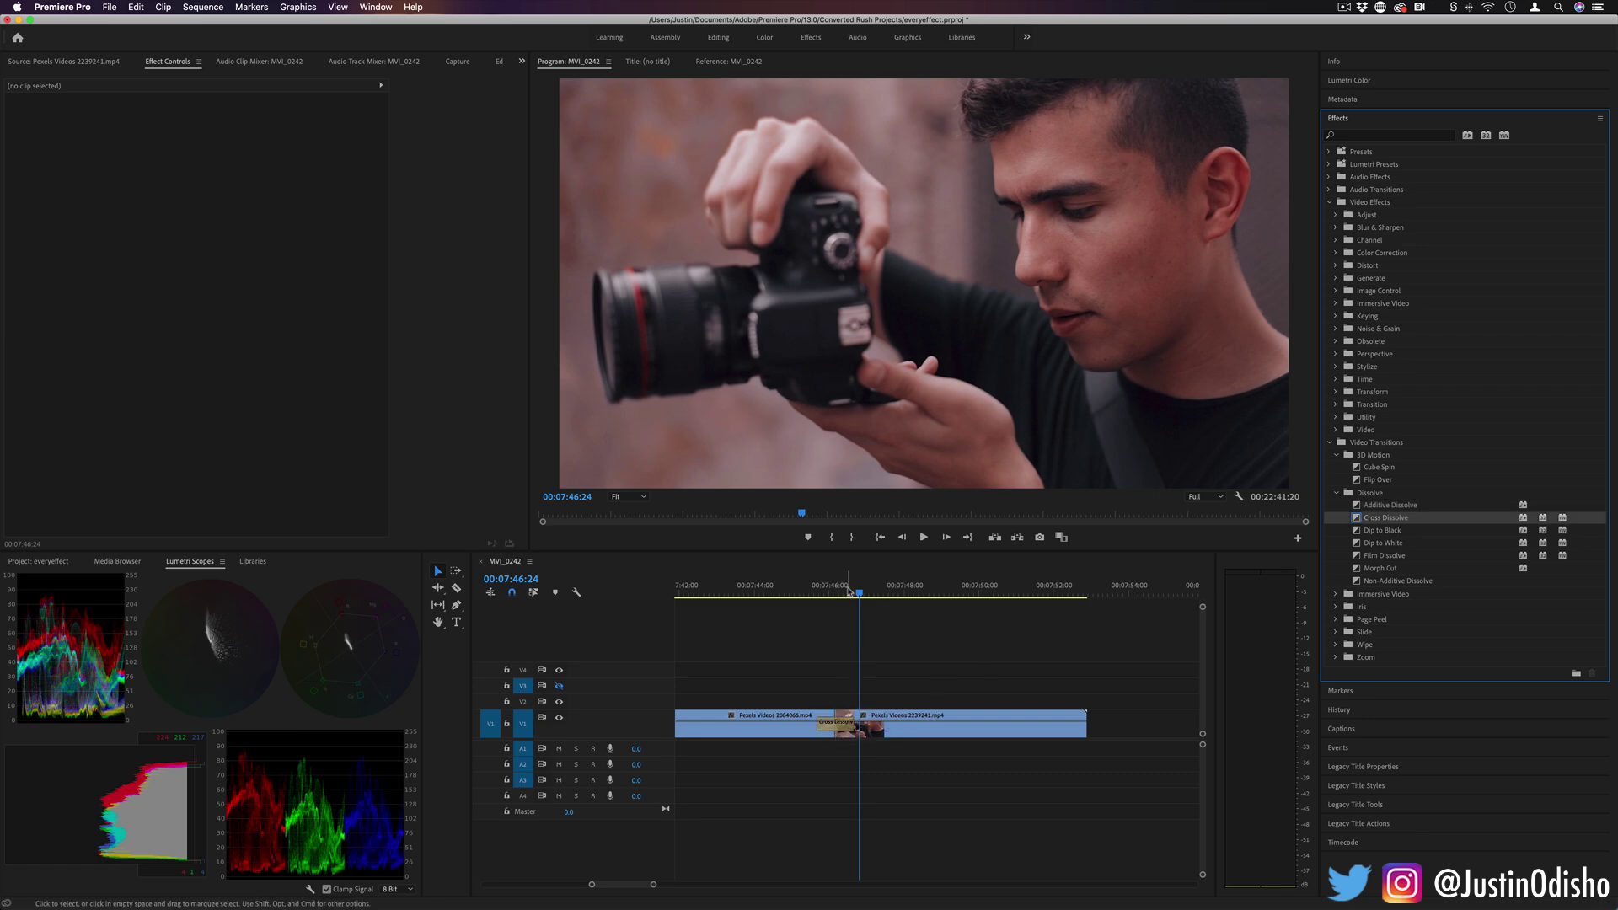
pyautogui.moveTo(849, 591)
pyautogui.mouseDown()
pyautogui.moveTo(814, 592)
pyautogui.moveTo(861, 593)
pyautogui.mouseUp()
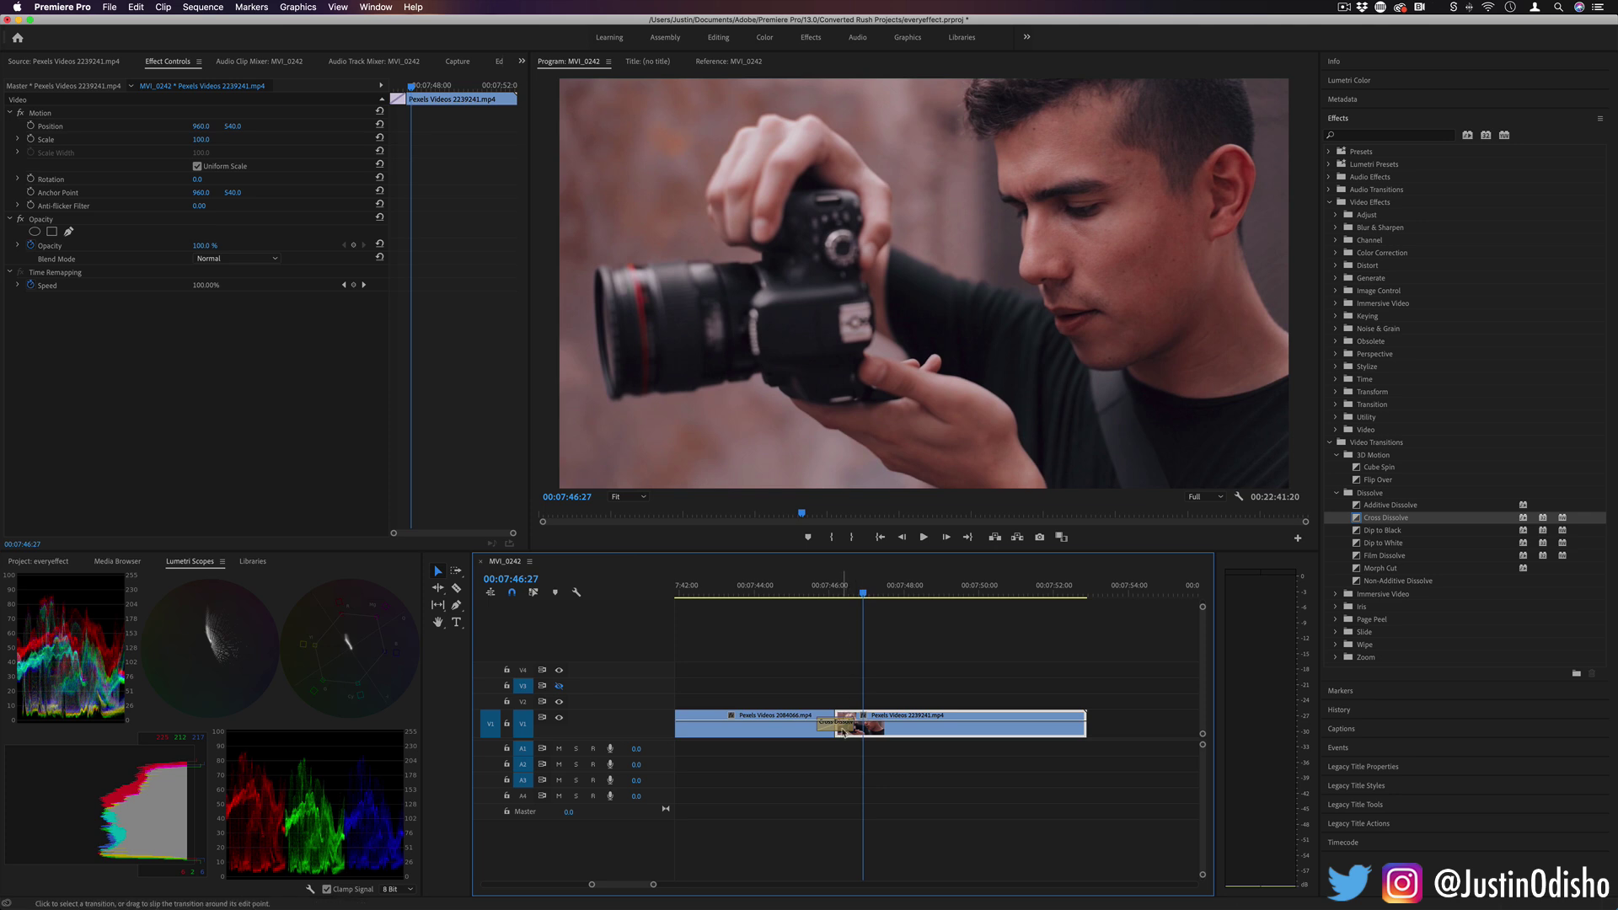
pyautogui.click(843, 732)
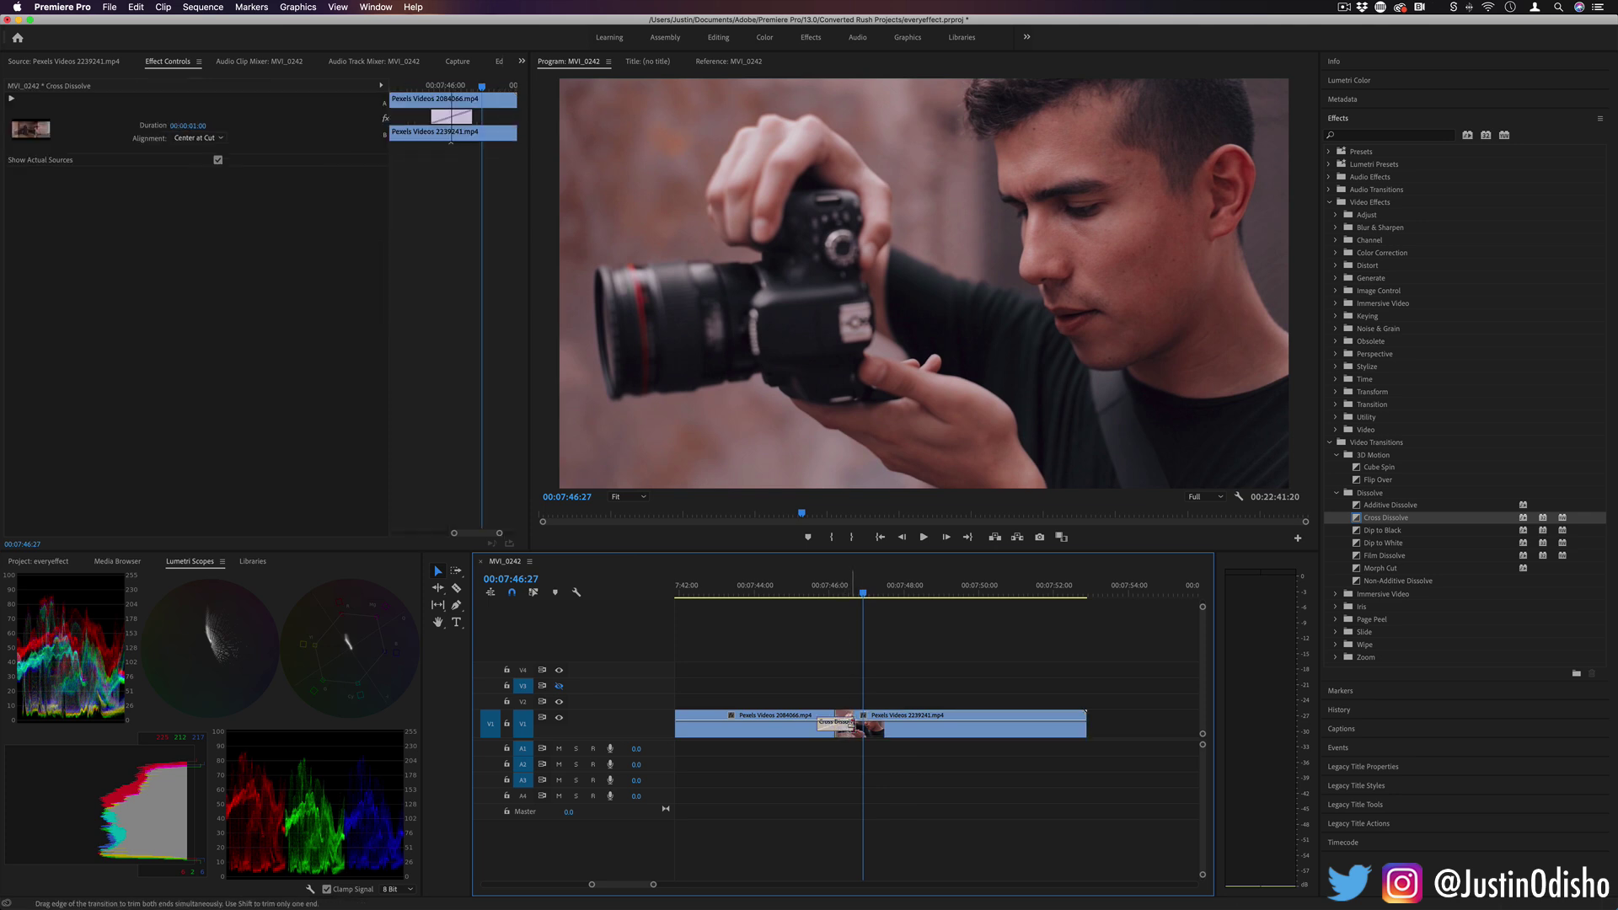
pyautogui.press('BackSpace')
# Select both clips, apply the default transition to them, and scrub to 00:07:51:16 near the second clip's end.
pyautogui.moveTo(980, 642); pyautogui.dragTo(859, 799)
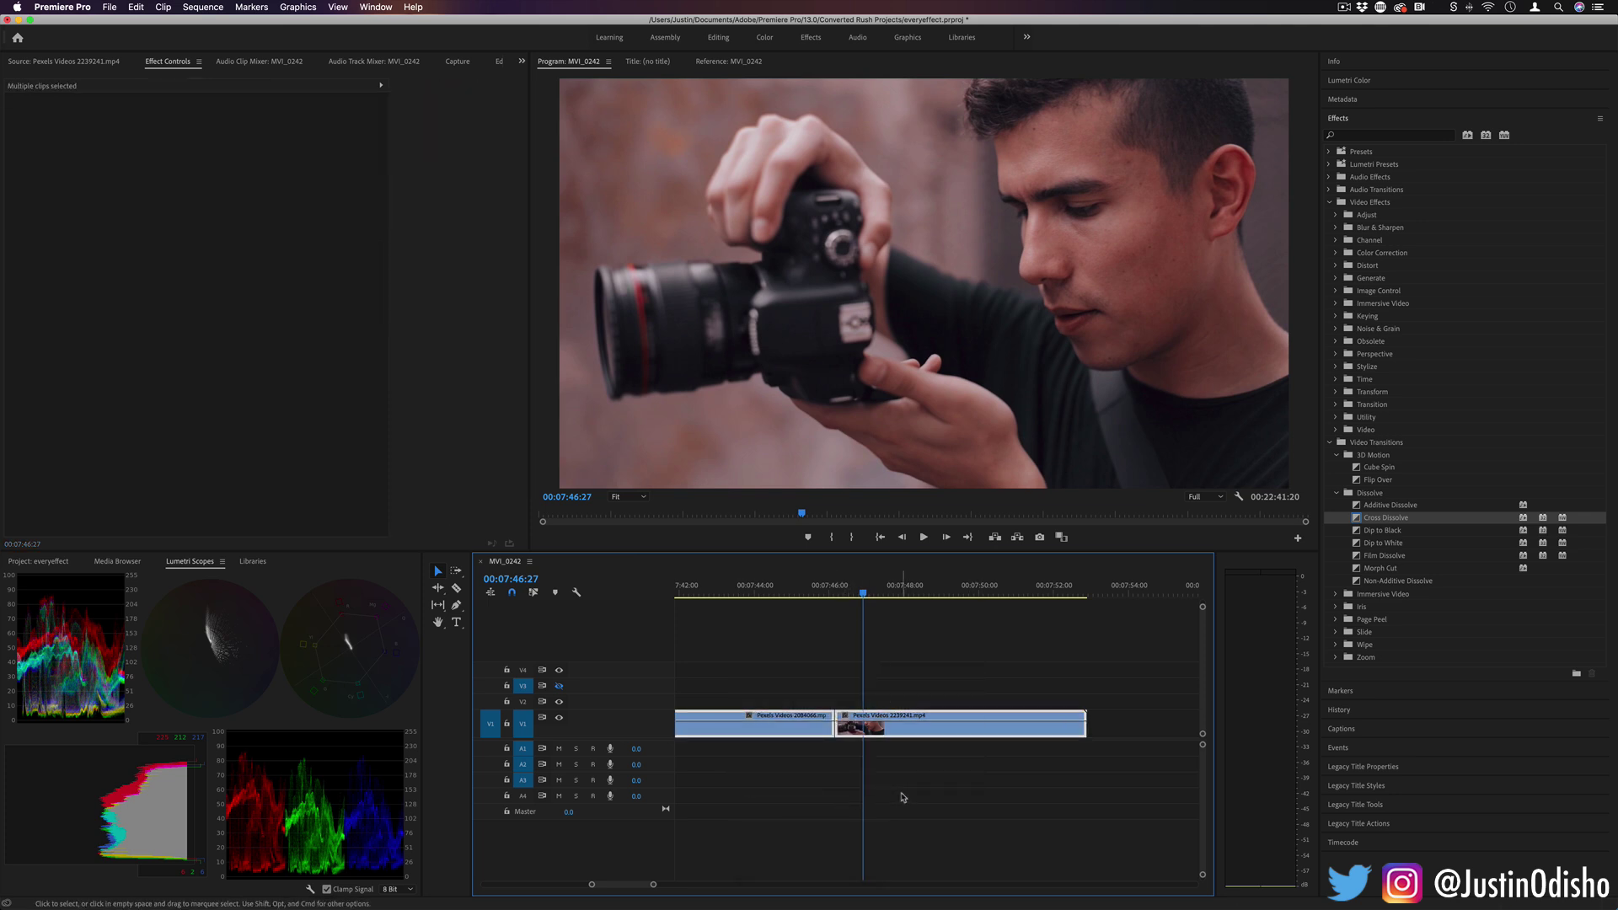
pyautogui.press('super+d')
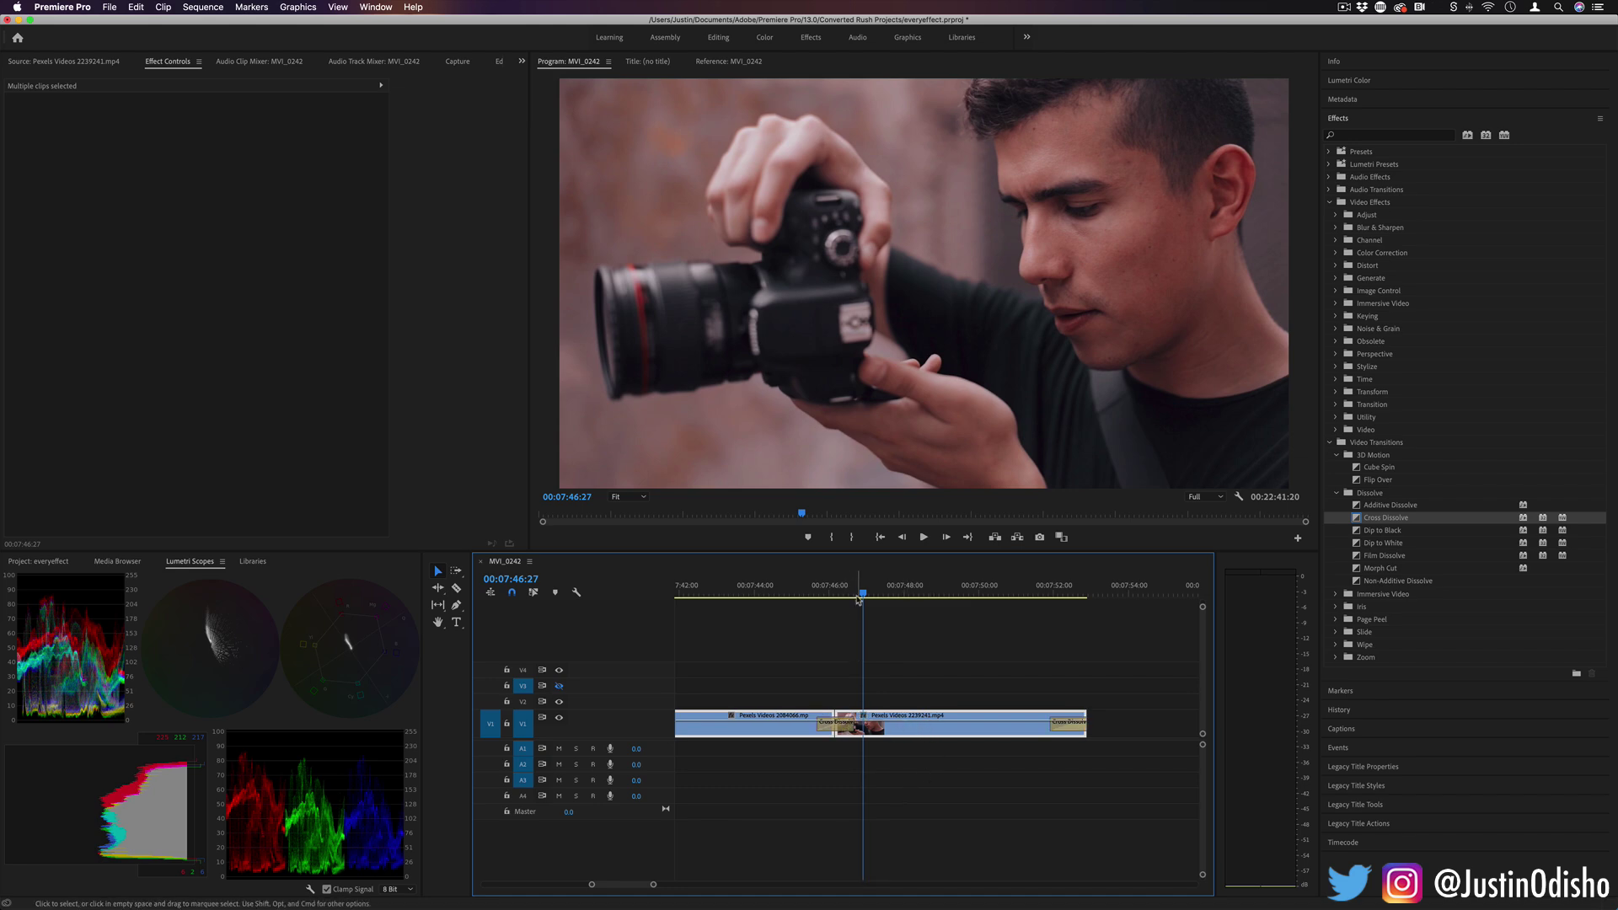
pyautogui.moveTo(858, 599); pyautogui.dragTo(1039, 617)
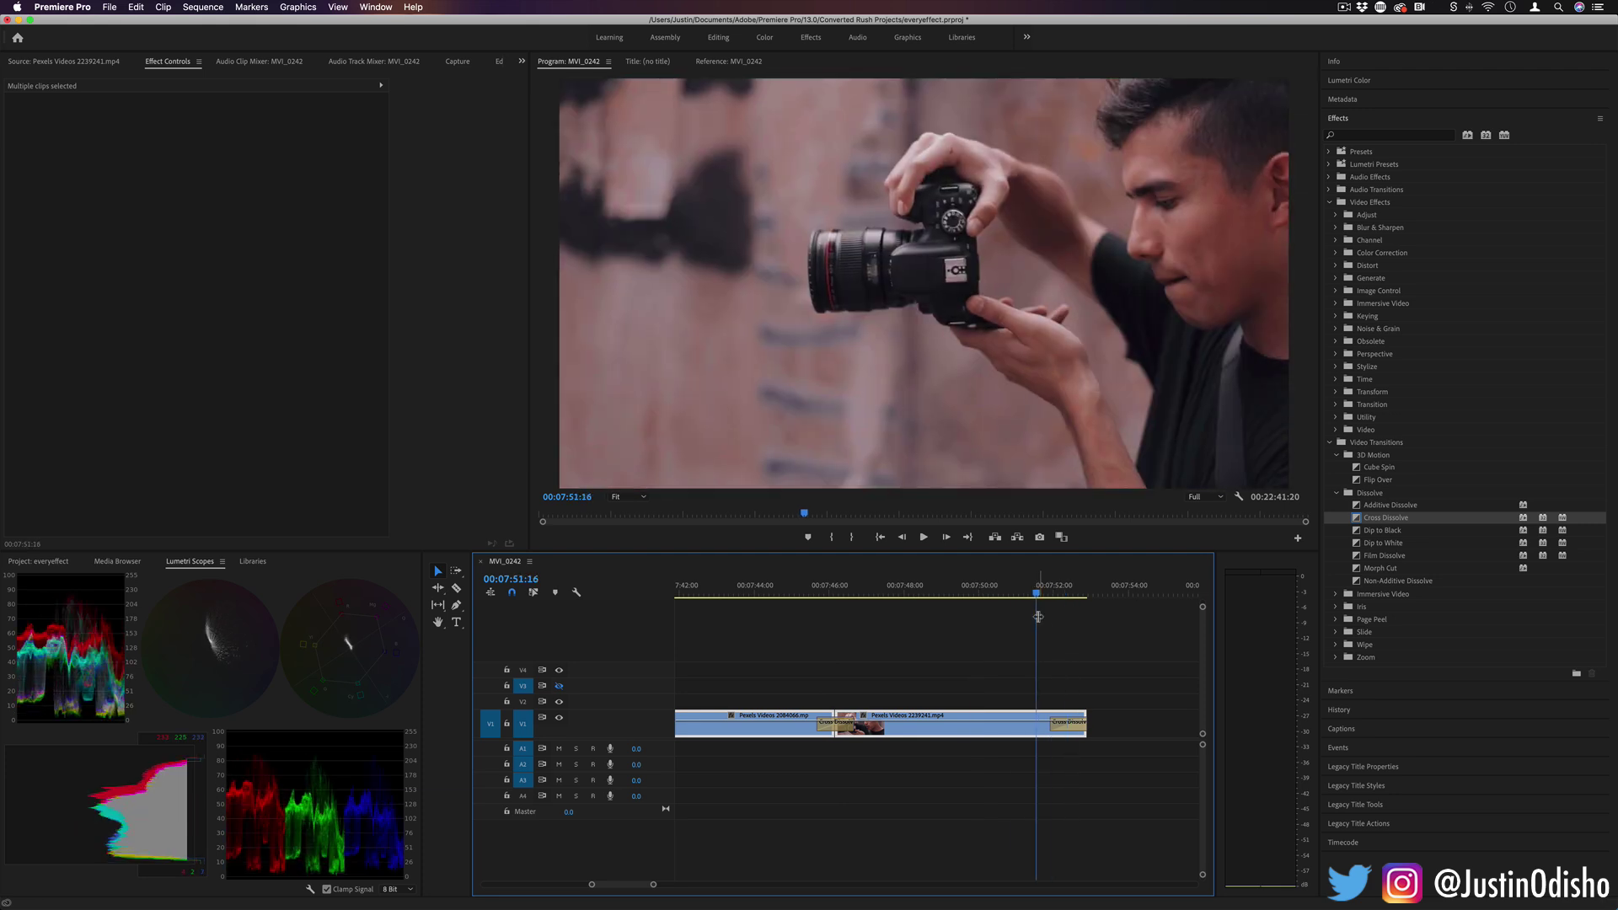
# Delete the transition at the second clip's end, reapply the default transition there, and preview the cut at 00:07:46:11.
pyautogui.click(1072, 734)
pyautogui.press('BackSpace')
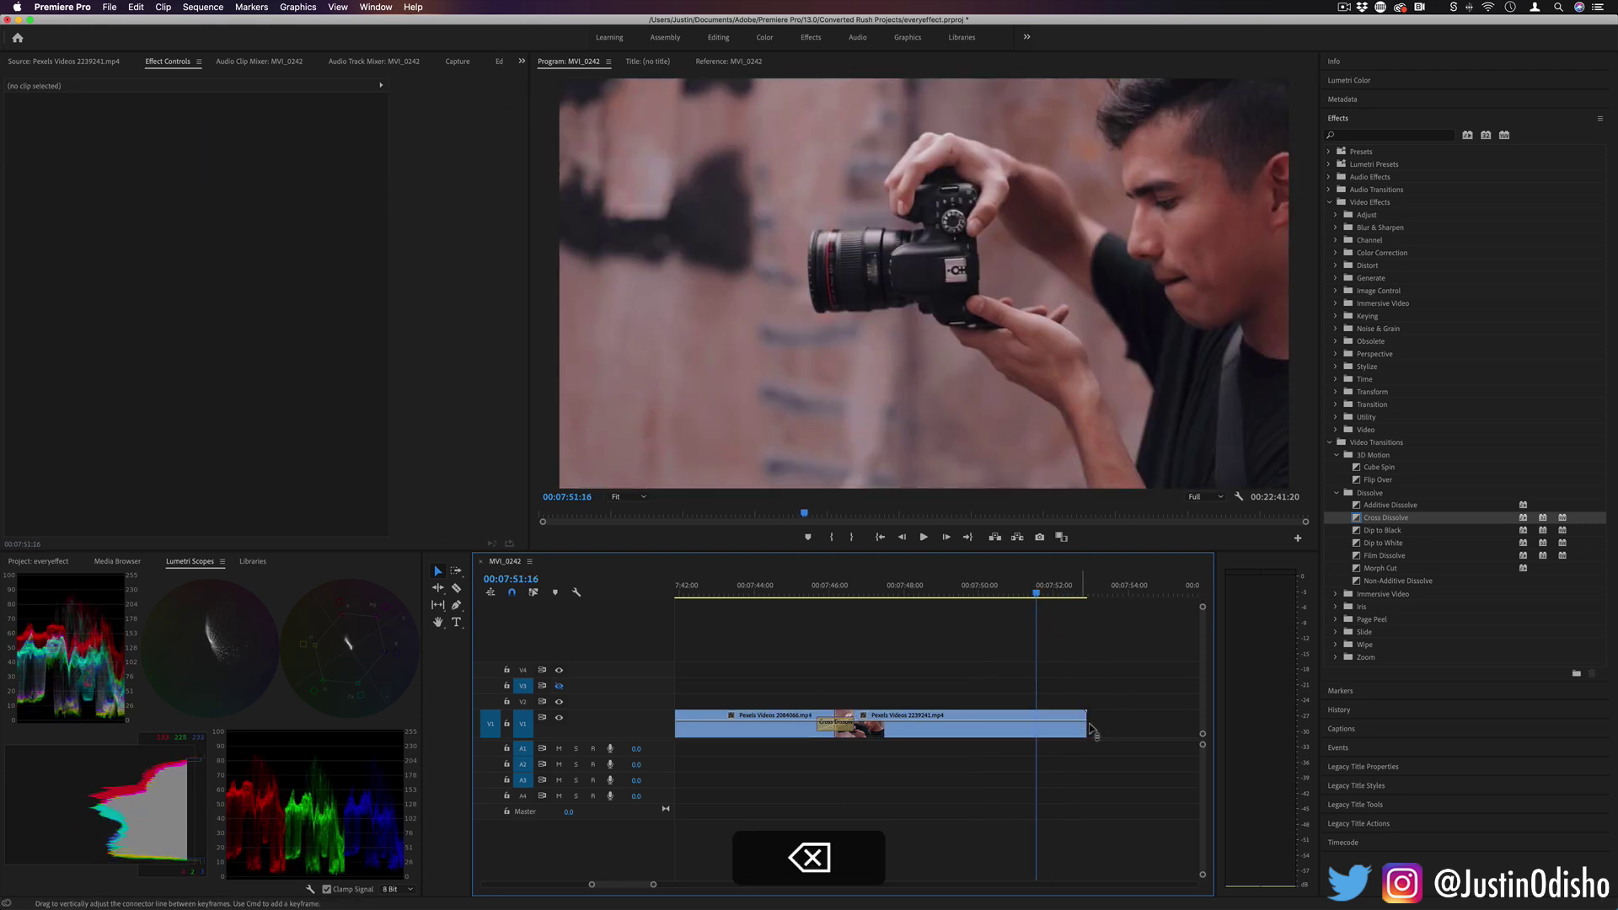
pyautogui.rightClick(1086, 727)
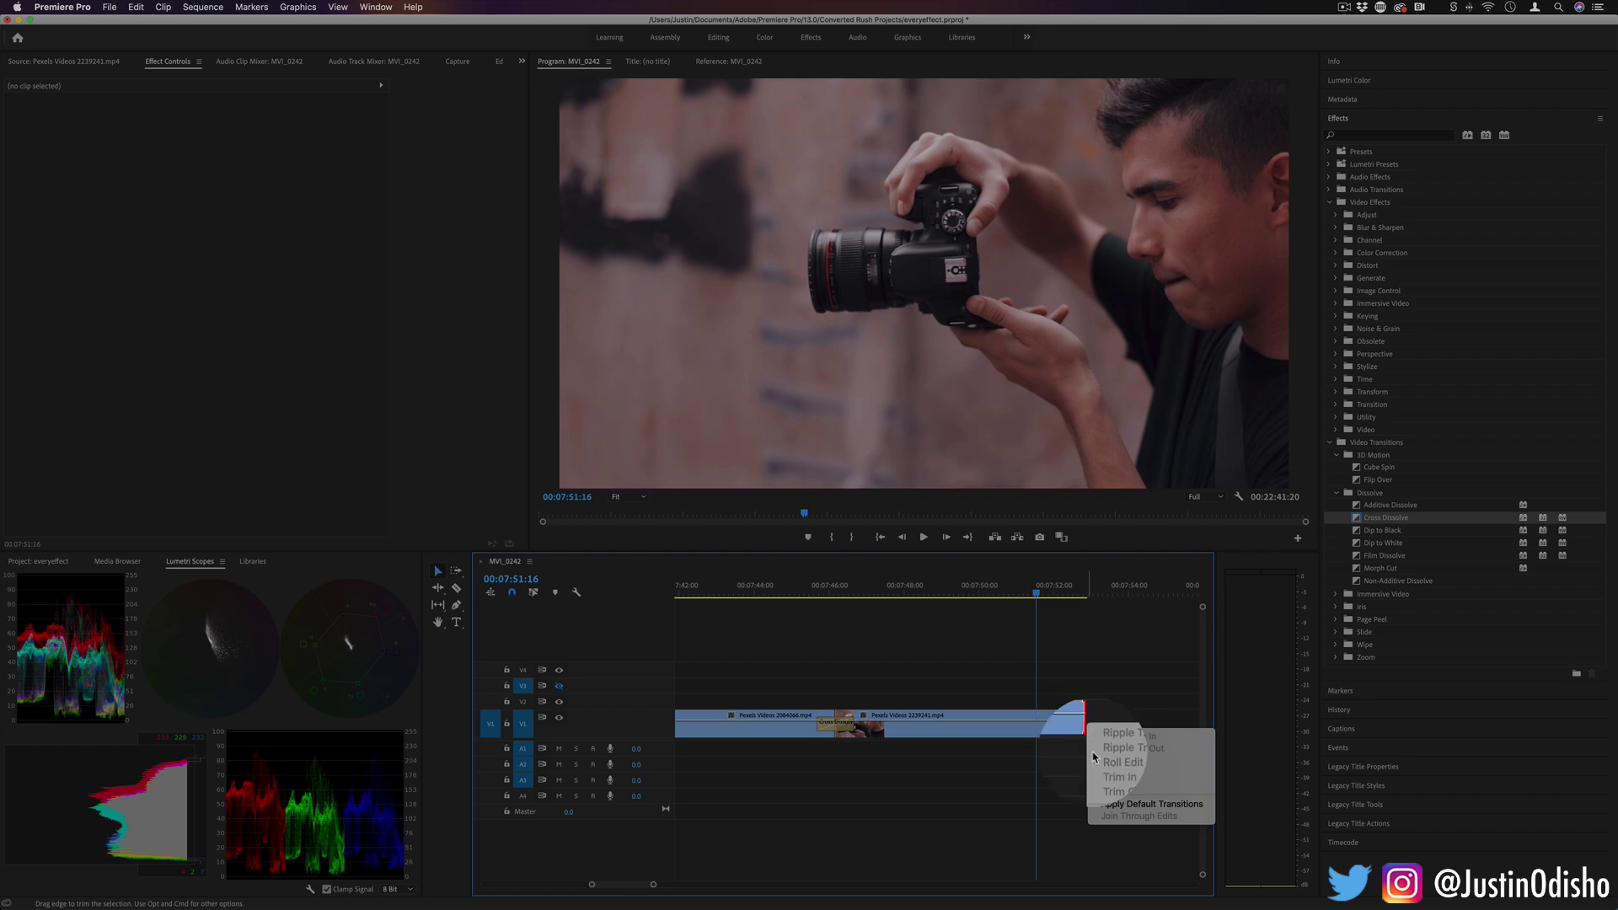
pyautogui.click(1123, 806)
pyautogui.moveTo(1045, 587); pyautogui.dragTo(842, 621)
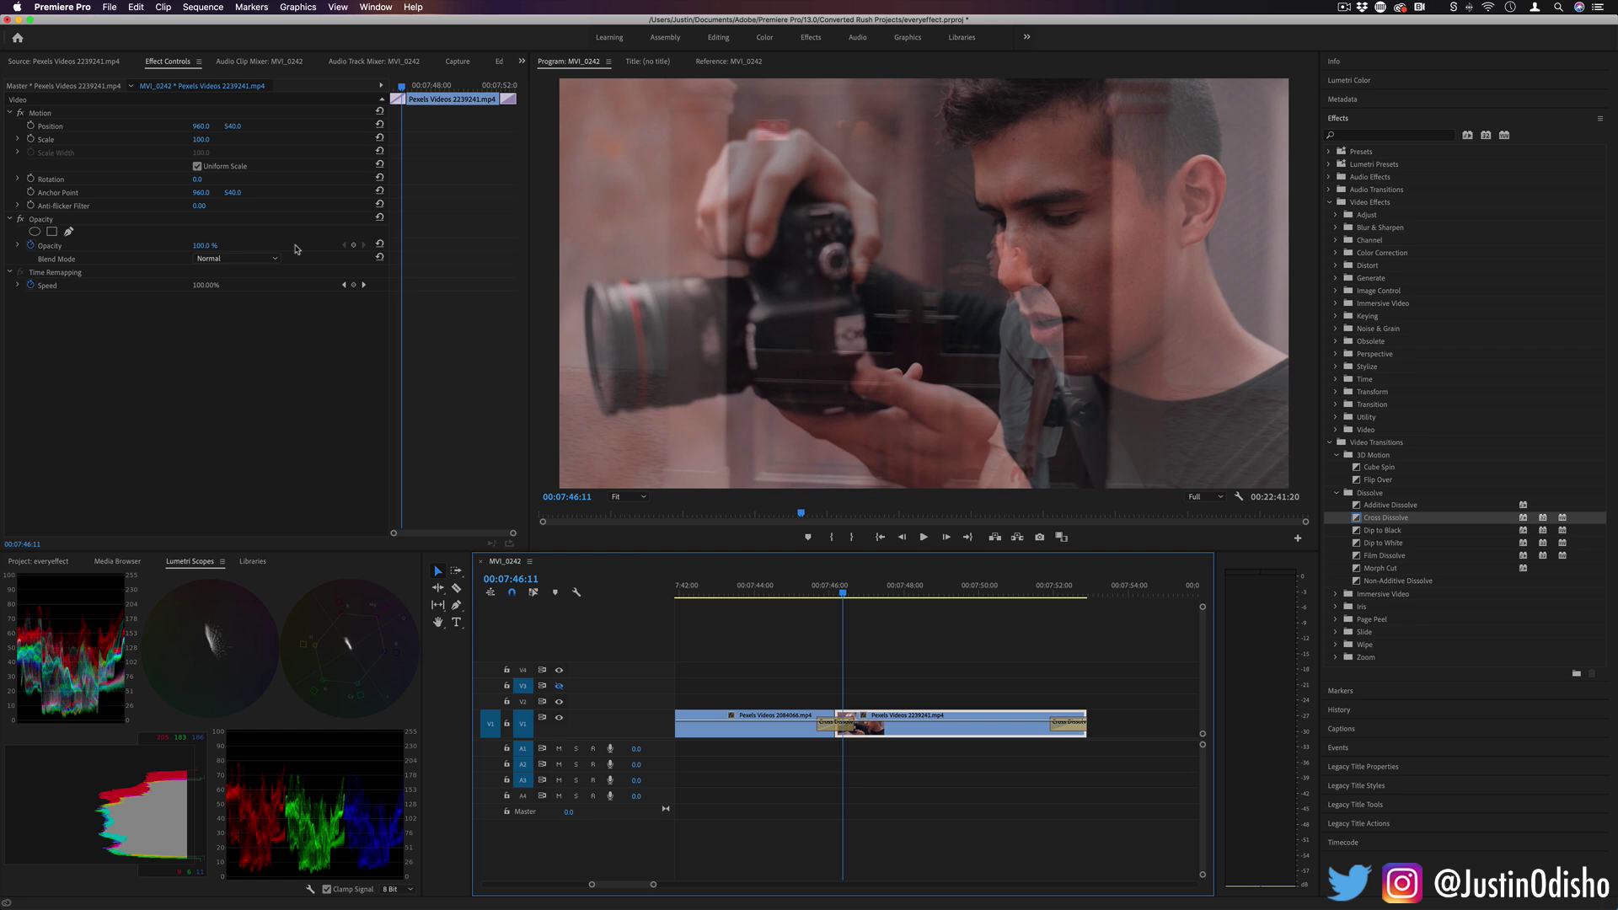
# View the option for setting Dip to Black as the default transition, and reselect Cross Dissolve.
pyautogui.moveTo(1382, 530); pyautogui.dragTo(946, 713)
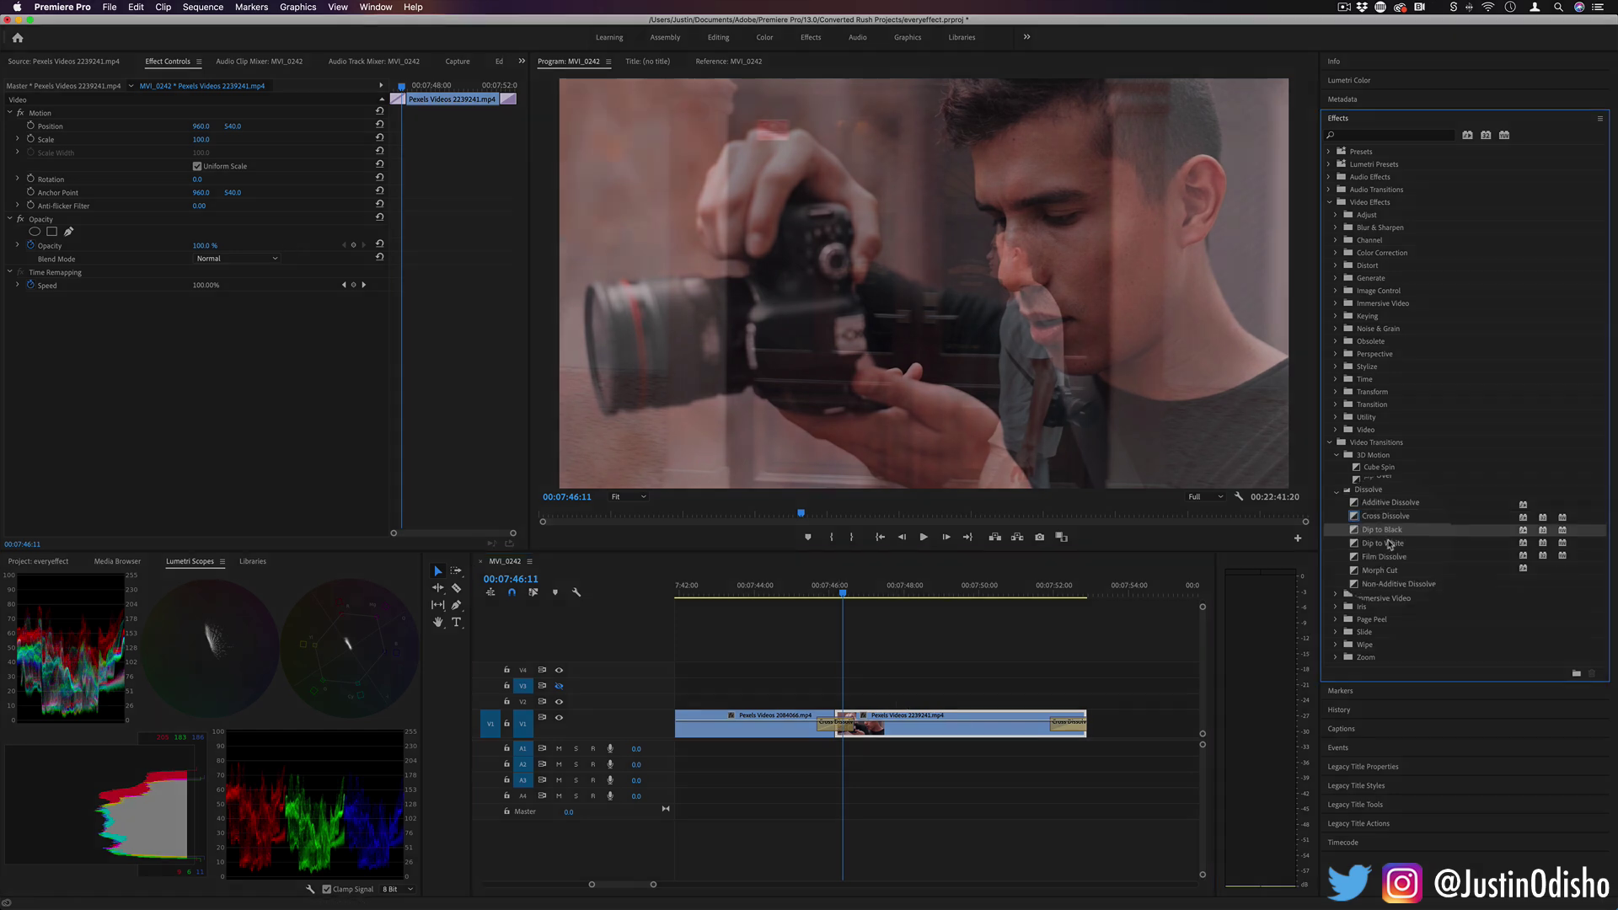
pyautogui.rightClick(1382, 554)
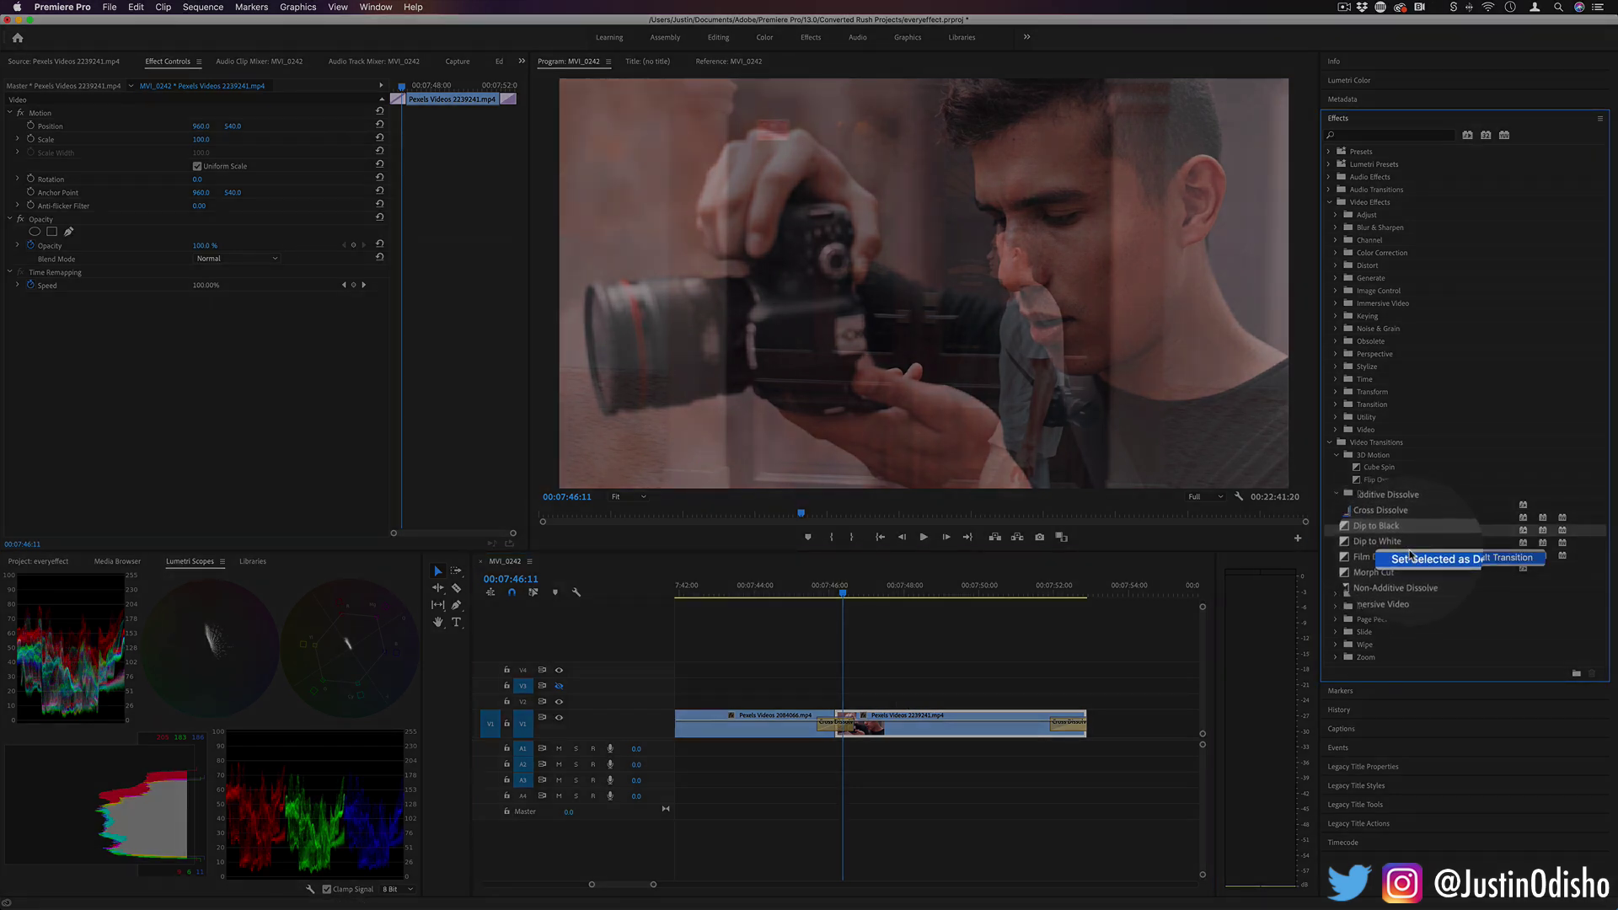
pyautogui.click(1397, 533)
pyautogui.click(1400, 520)
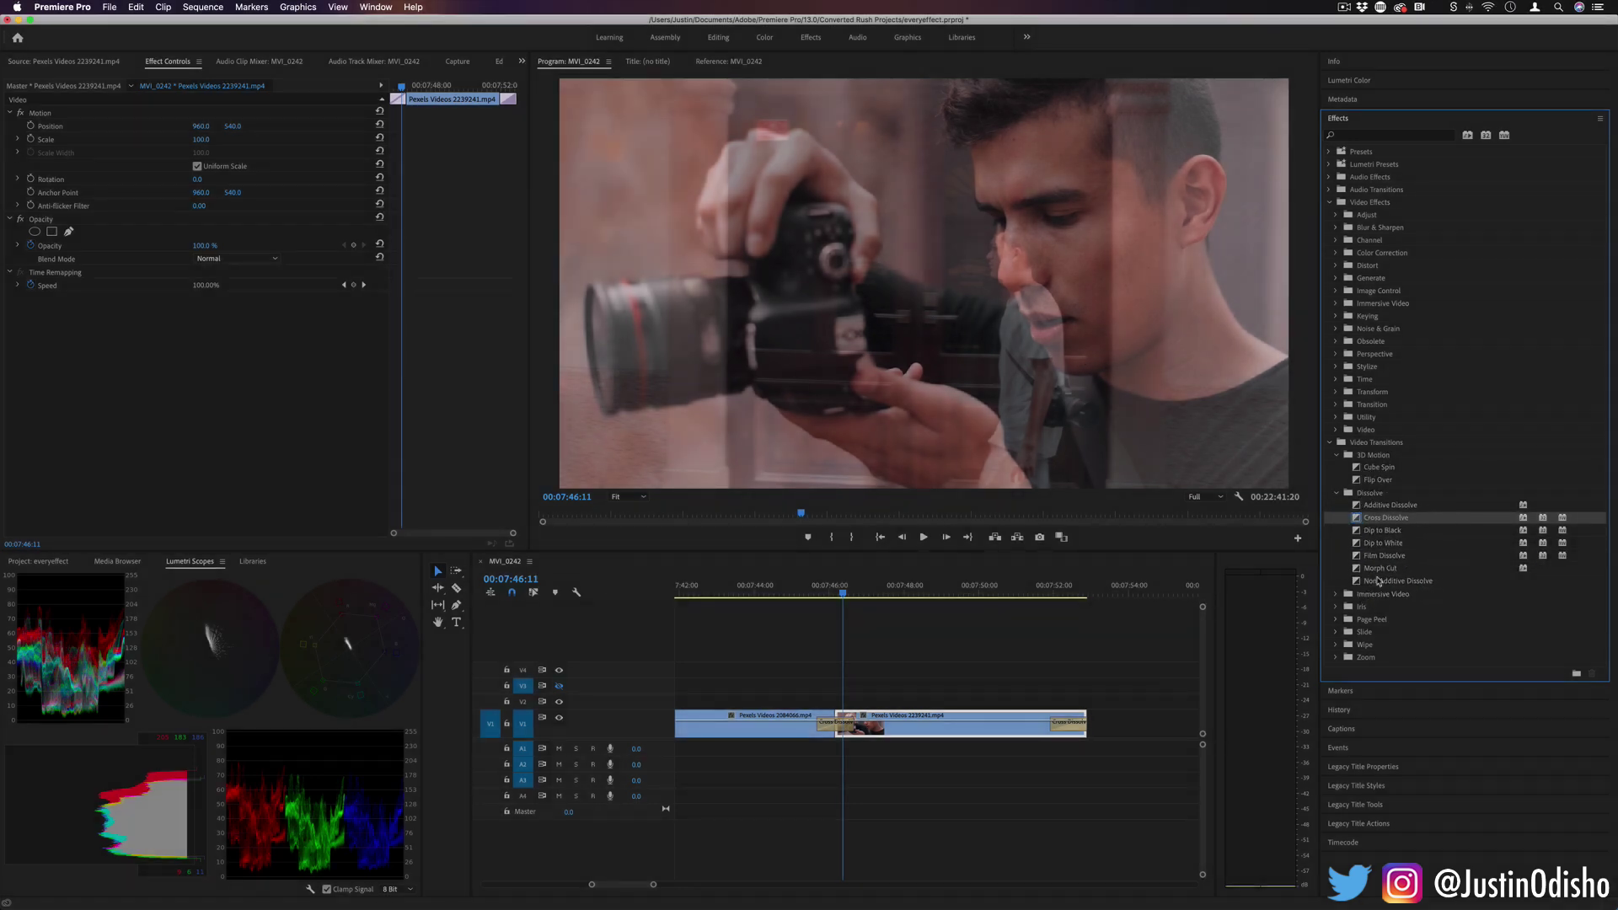
# Replace the transition at the cut with Dip to White and preview it up to 00:07:46:19.
pyautogui.click(1397, 559)
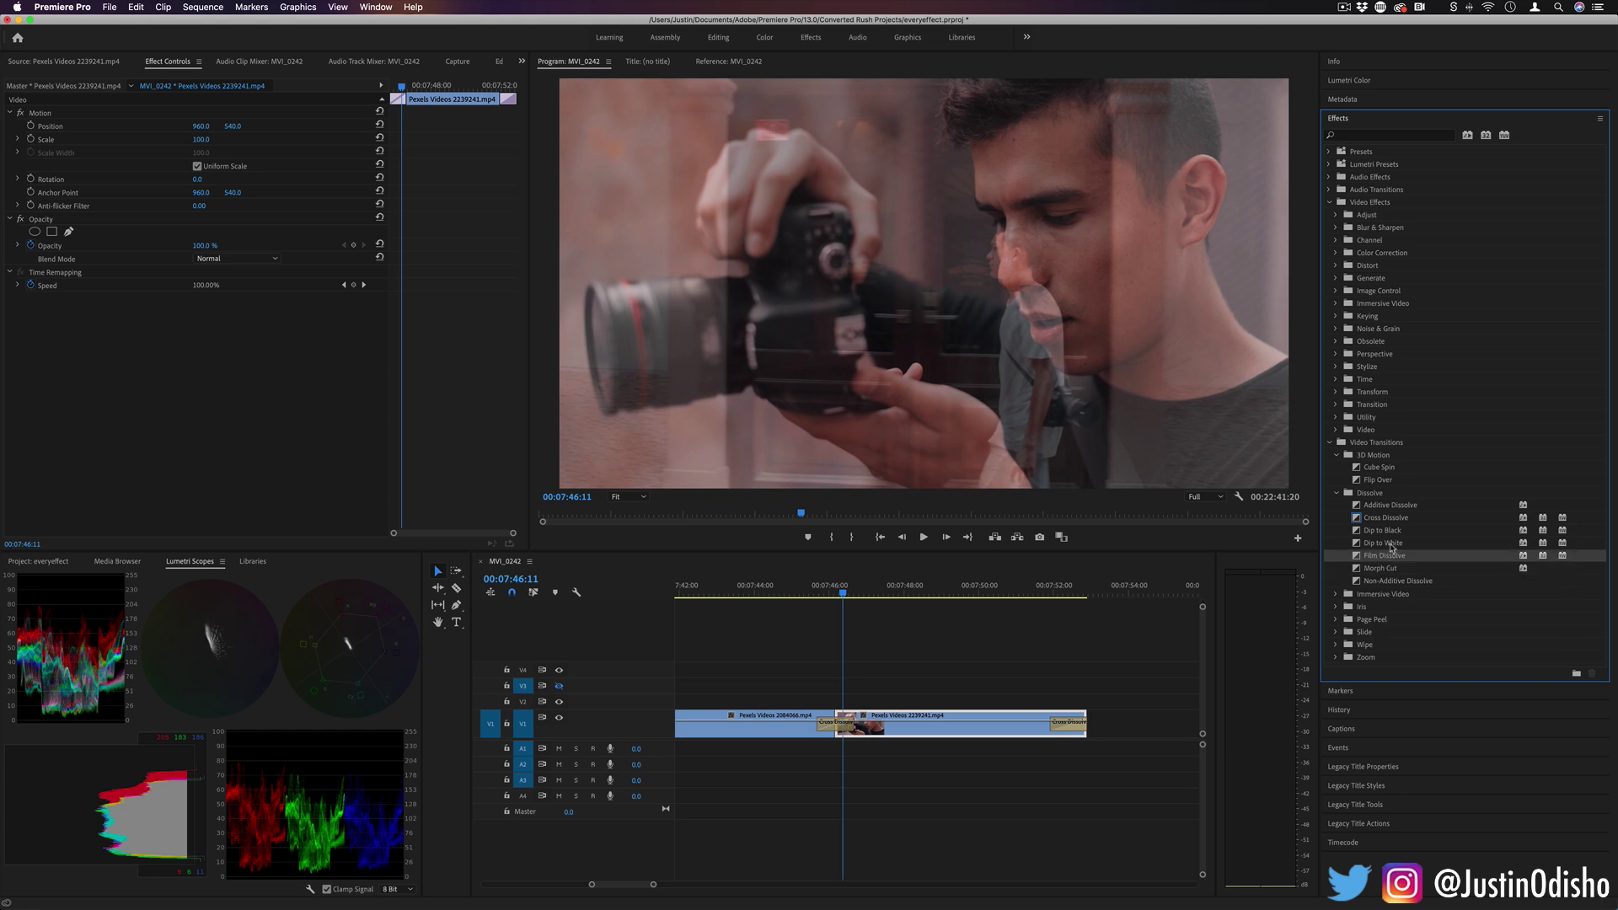
pyautogui.moveTo(1392, 546); pyautogui.dragTo(1133, 711)
pyautogui.moveTo(846, 733); pyautogui.dragTo(845, 727)
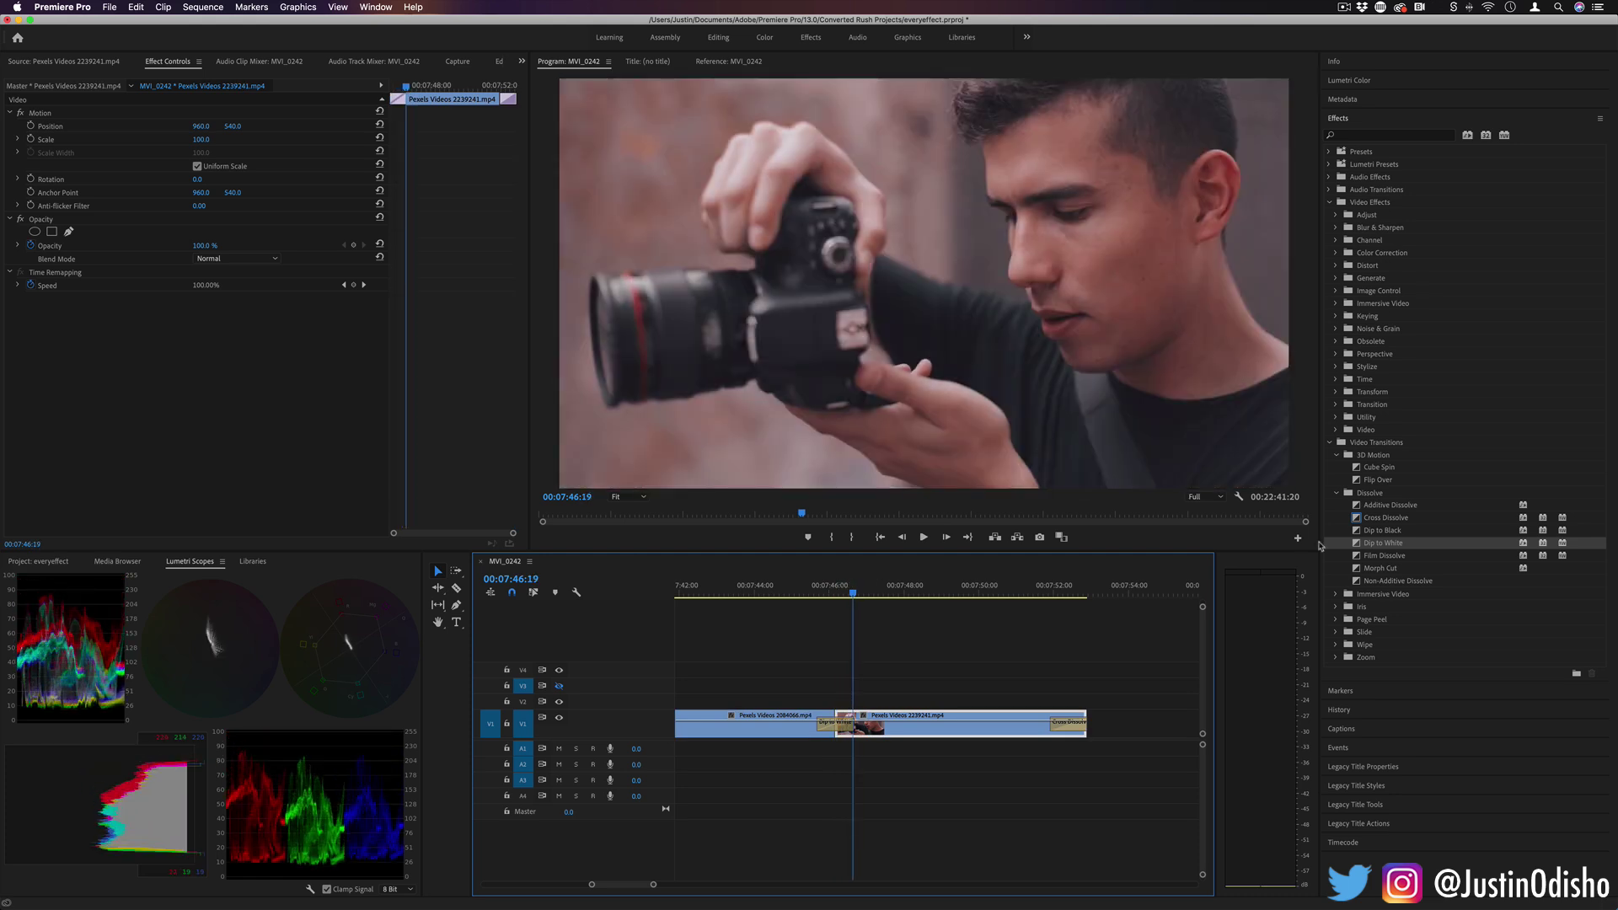
# Replace Dip to White at the cut with Dip to Black, and delete the transition after previewing it.
pyautogui.moveTo(1390, 532); pyautogui.dragTo(1129, 609)
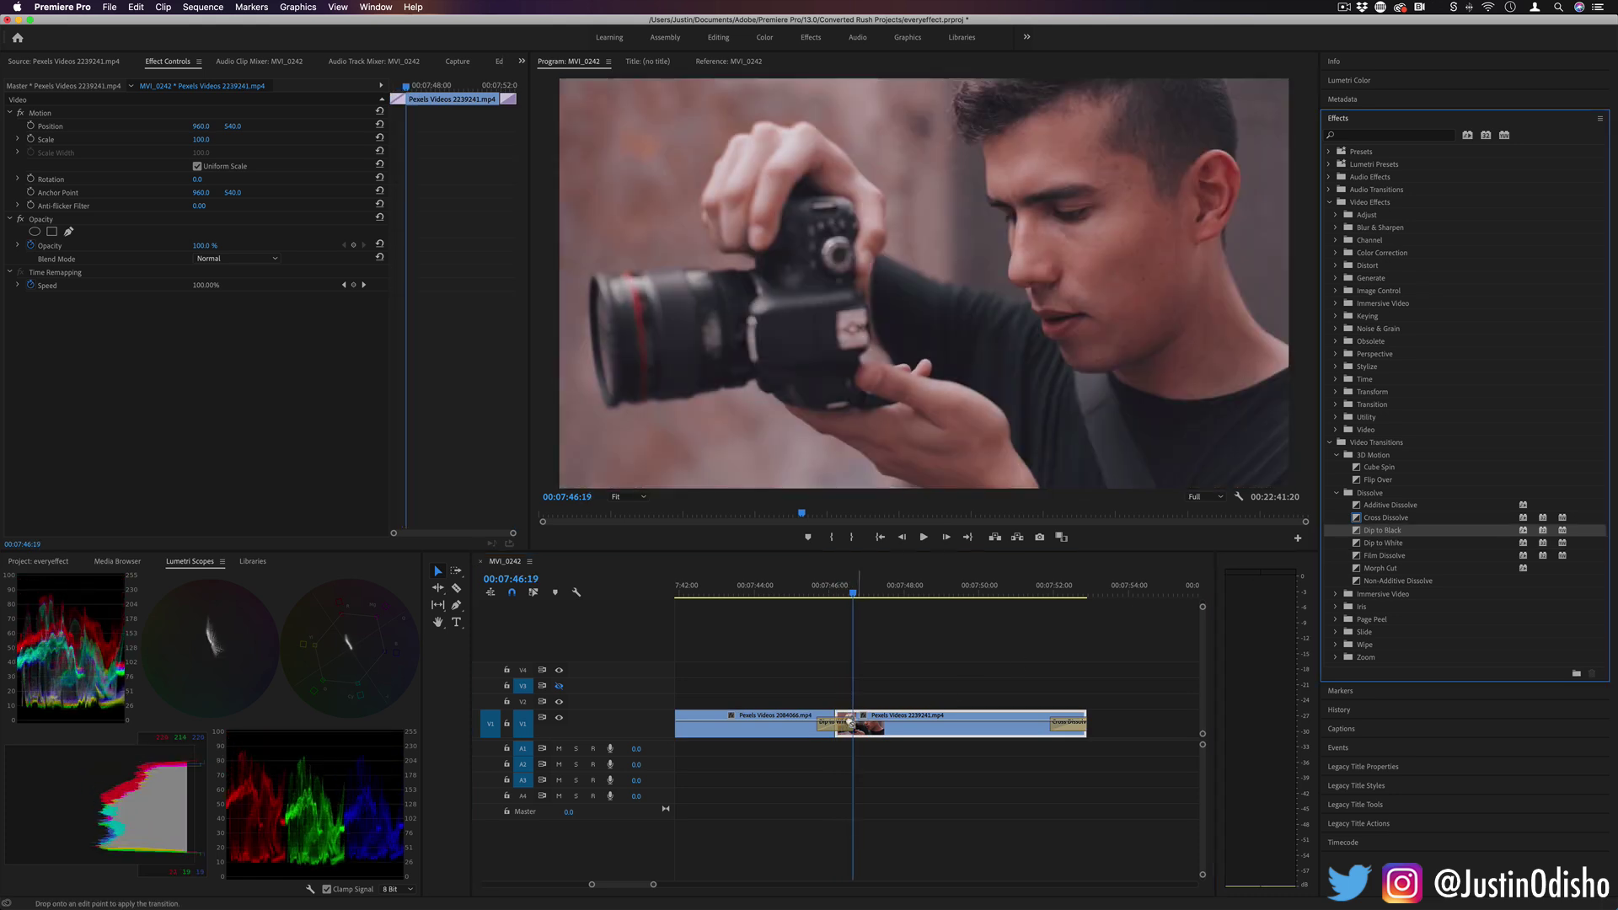
pyautogui.moveTo(850, 722); pyautogui.dragTo(838, 726)
pyautogui.moveTo(858, 587); pyautogui.dragTo(833, 592)
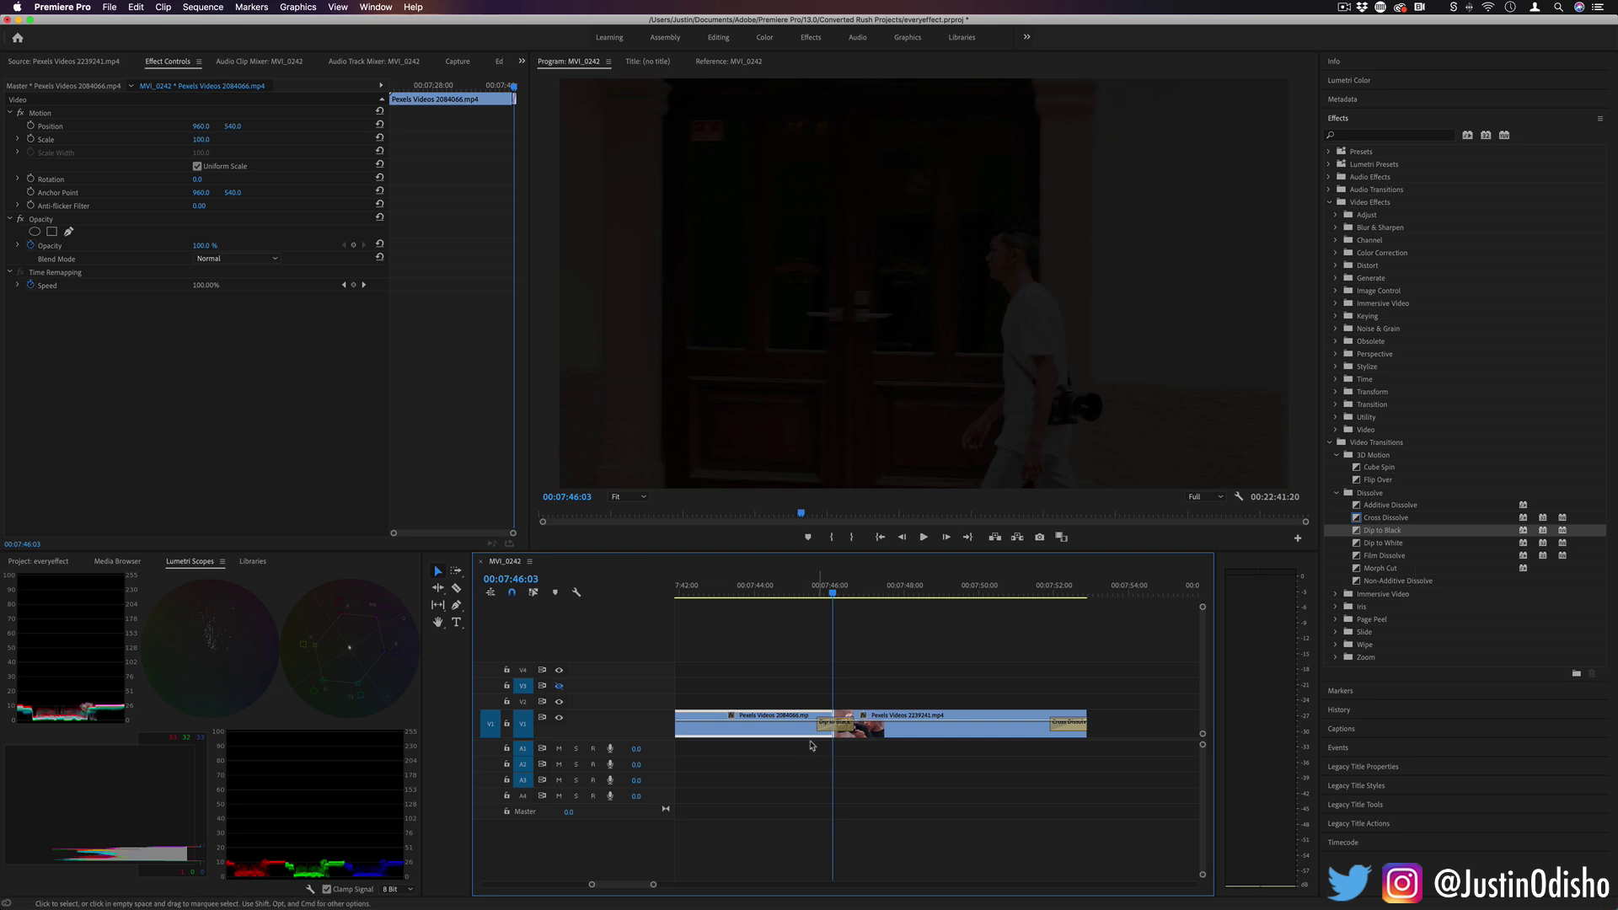
pyautogui.click(846, 733)
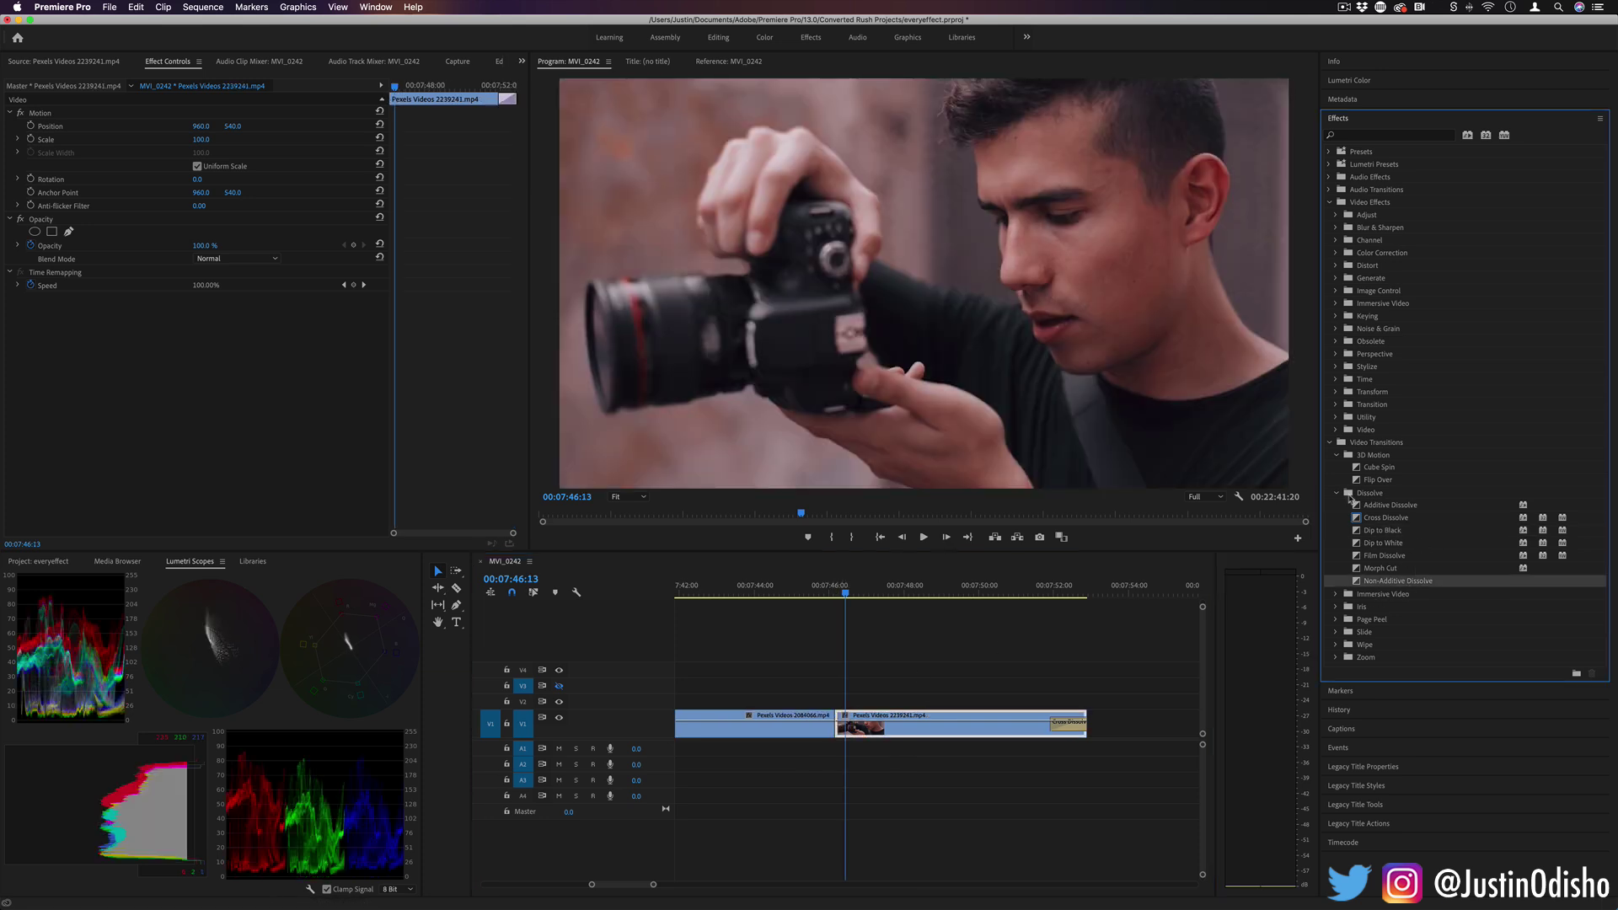
# Collapse the Dissolve and 3D Motion transition folders, and expand the Immersive Video and Iris folders.
pyautogui.click(1339, 494)
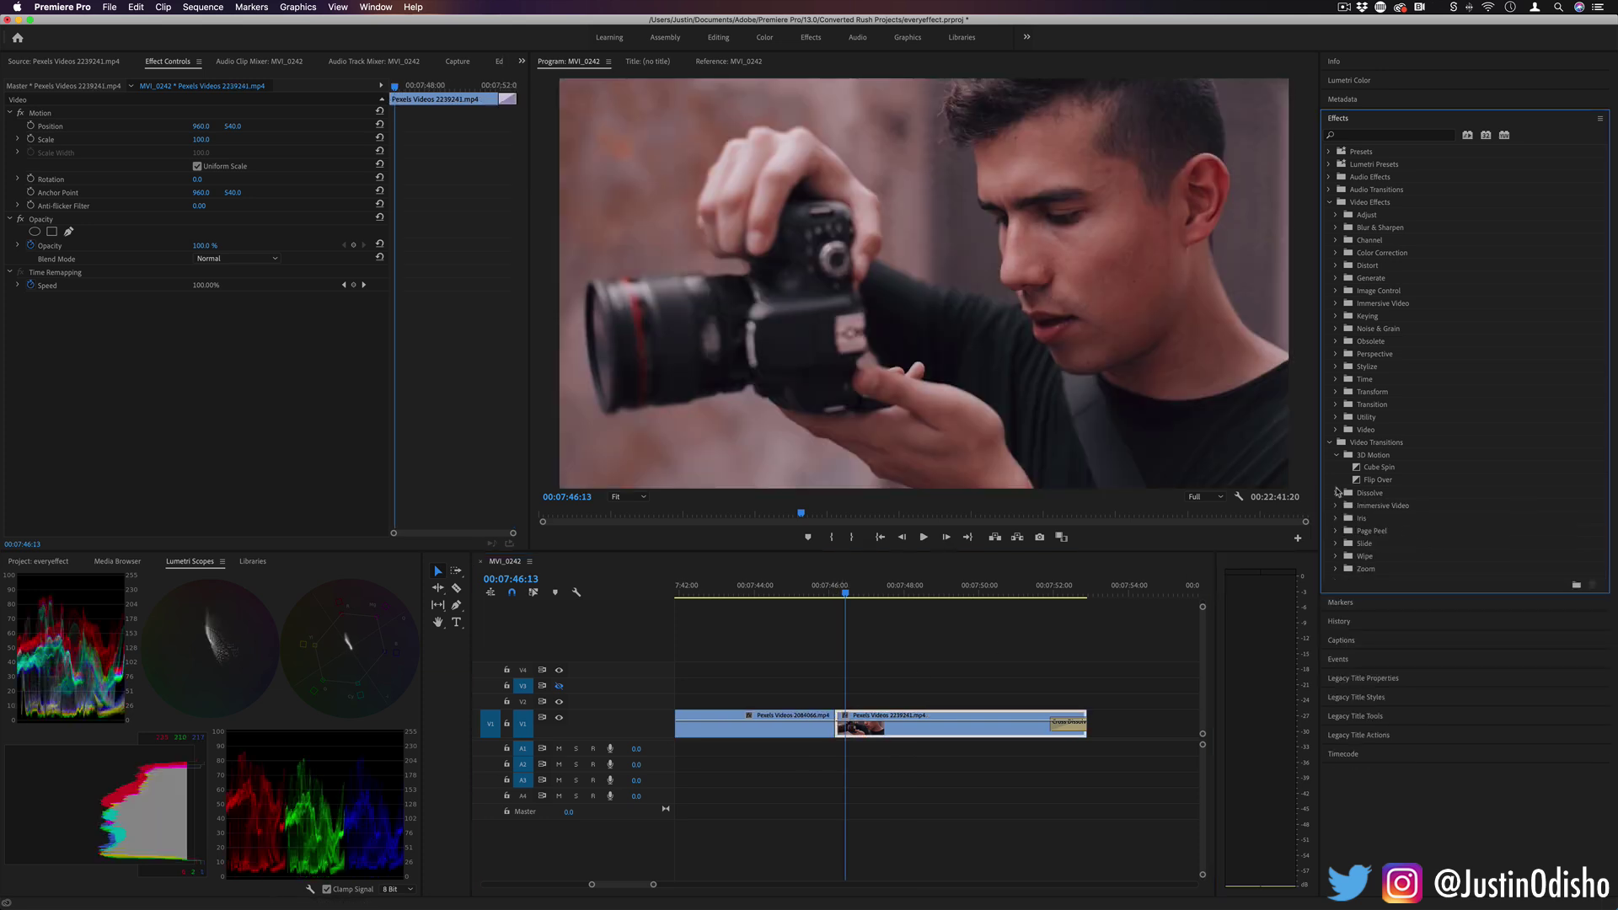
pyautogui.click(1338, 457)
pyautogui.click(1335, 492)
pyautogui.click(1337, 481)
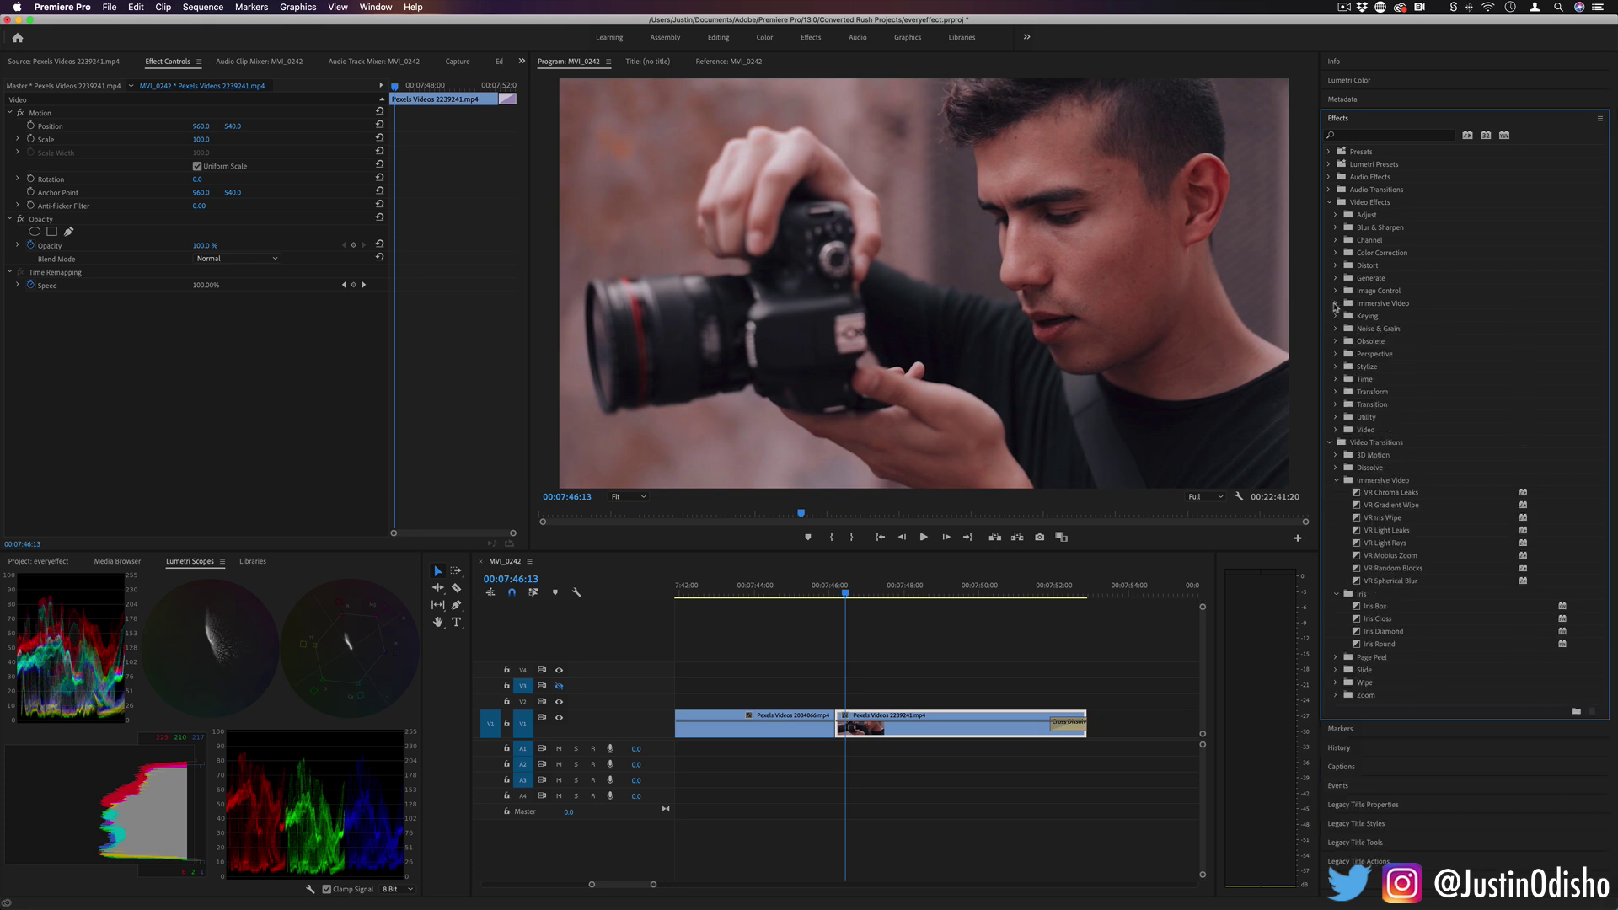
# Apply VR Chroma Leaks at the cut, preview it at 00:07:46:06, and show its settings.
pyautogui.click(1394, 508)
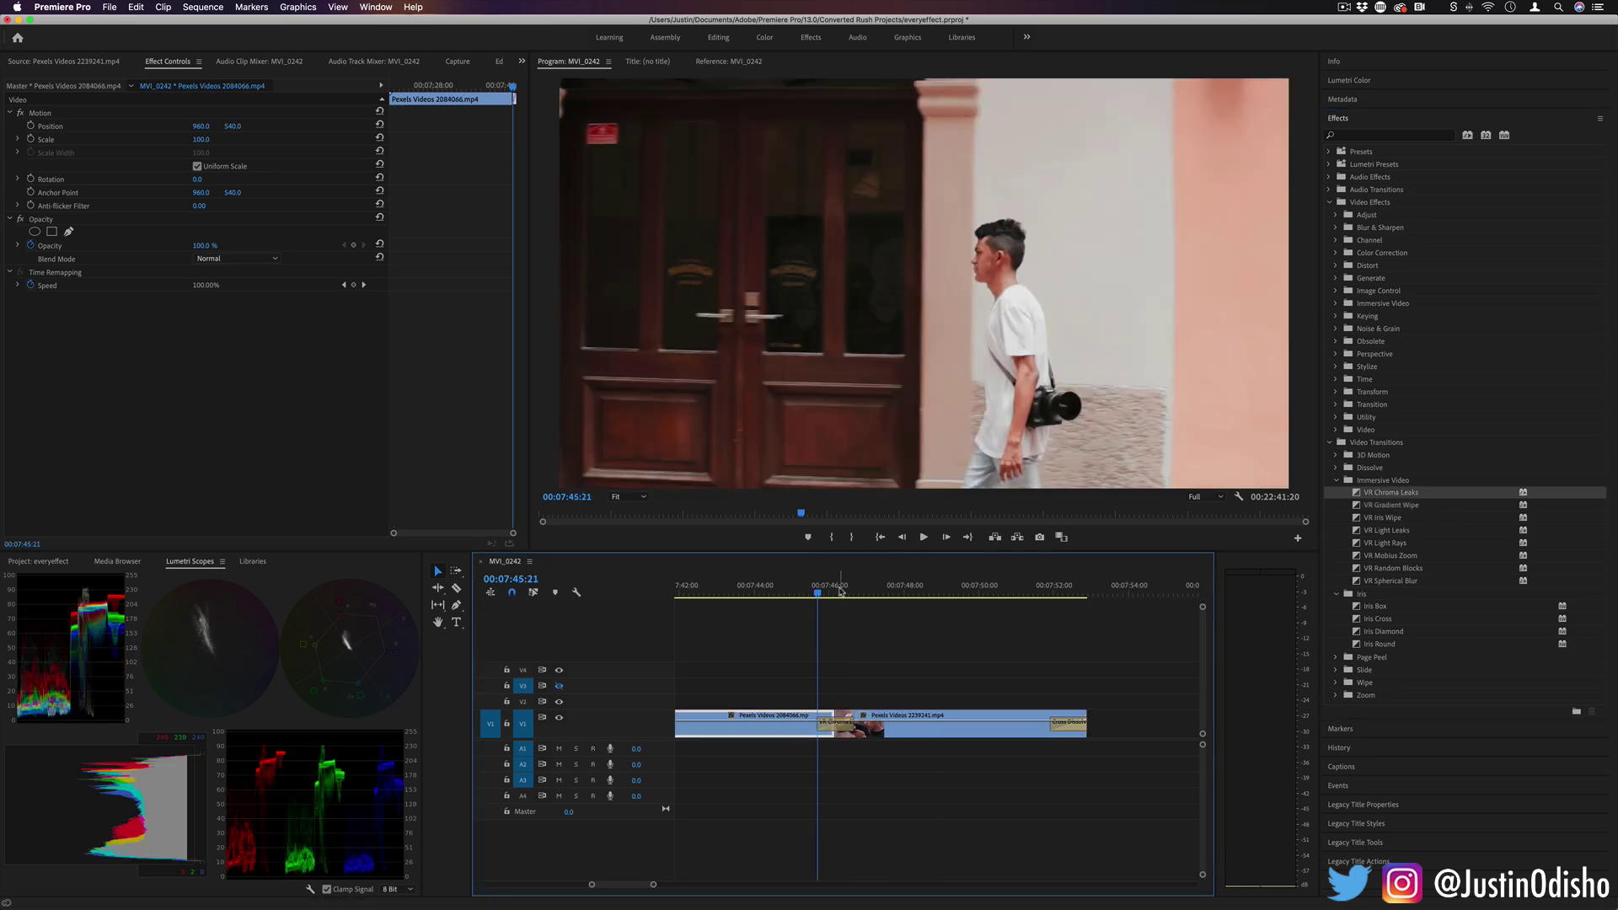
pyautogui.moveTo(817, 595); pyautogui.dragTo(836, 595)
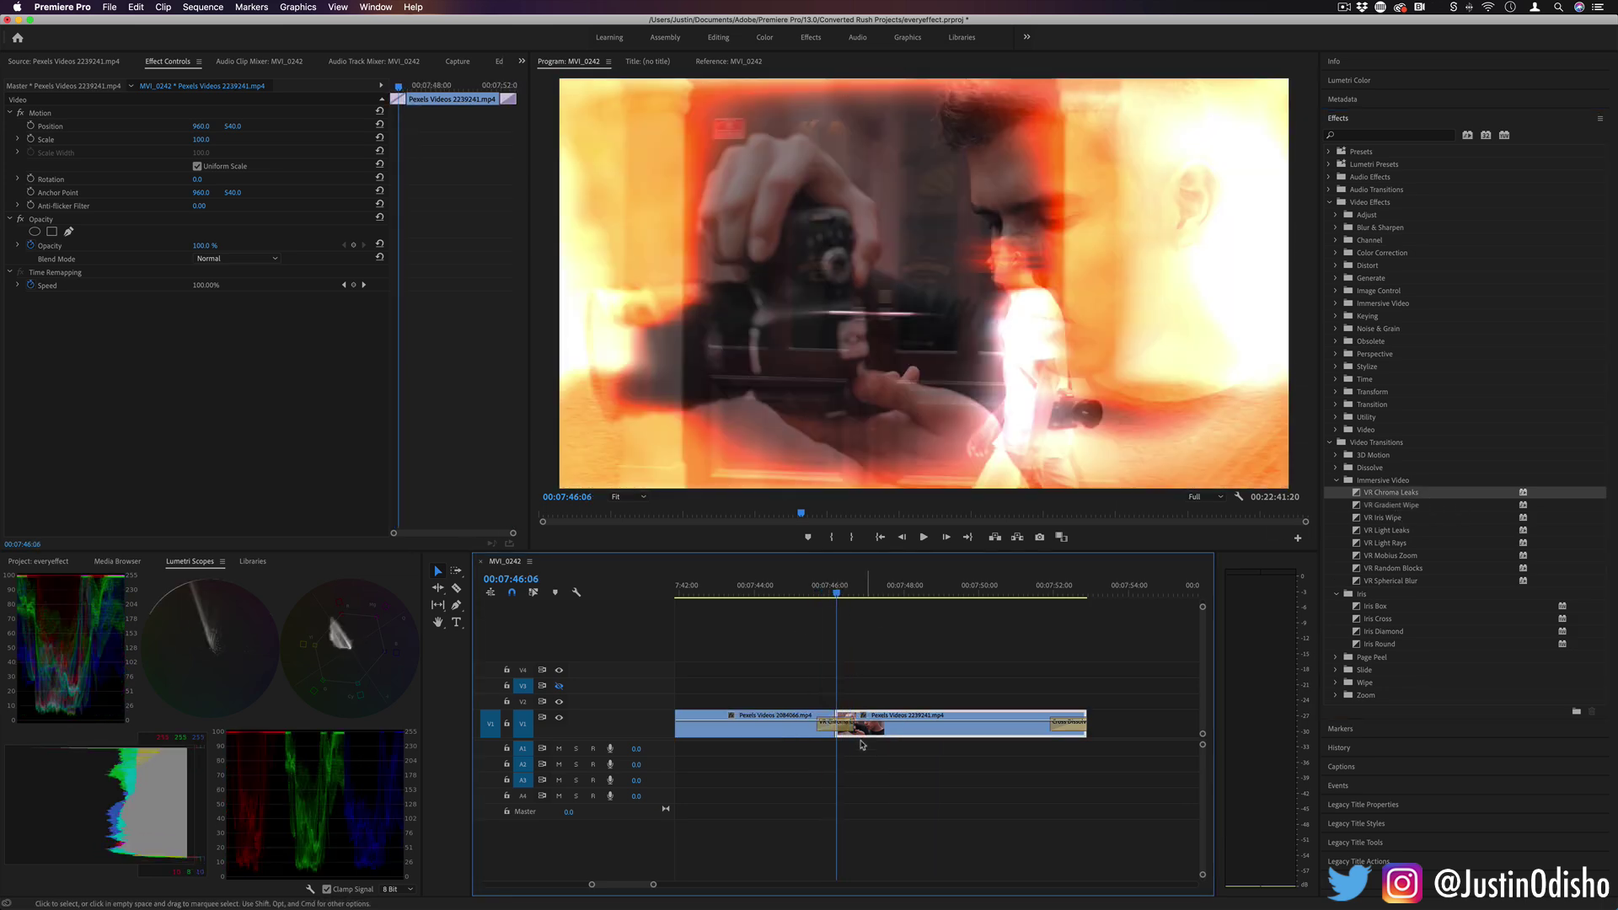
pyautogui.click(840, 733)
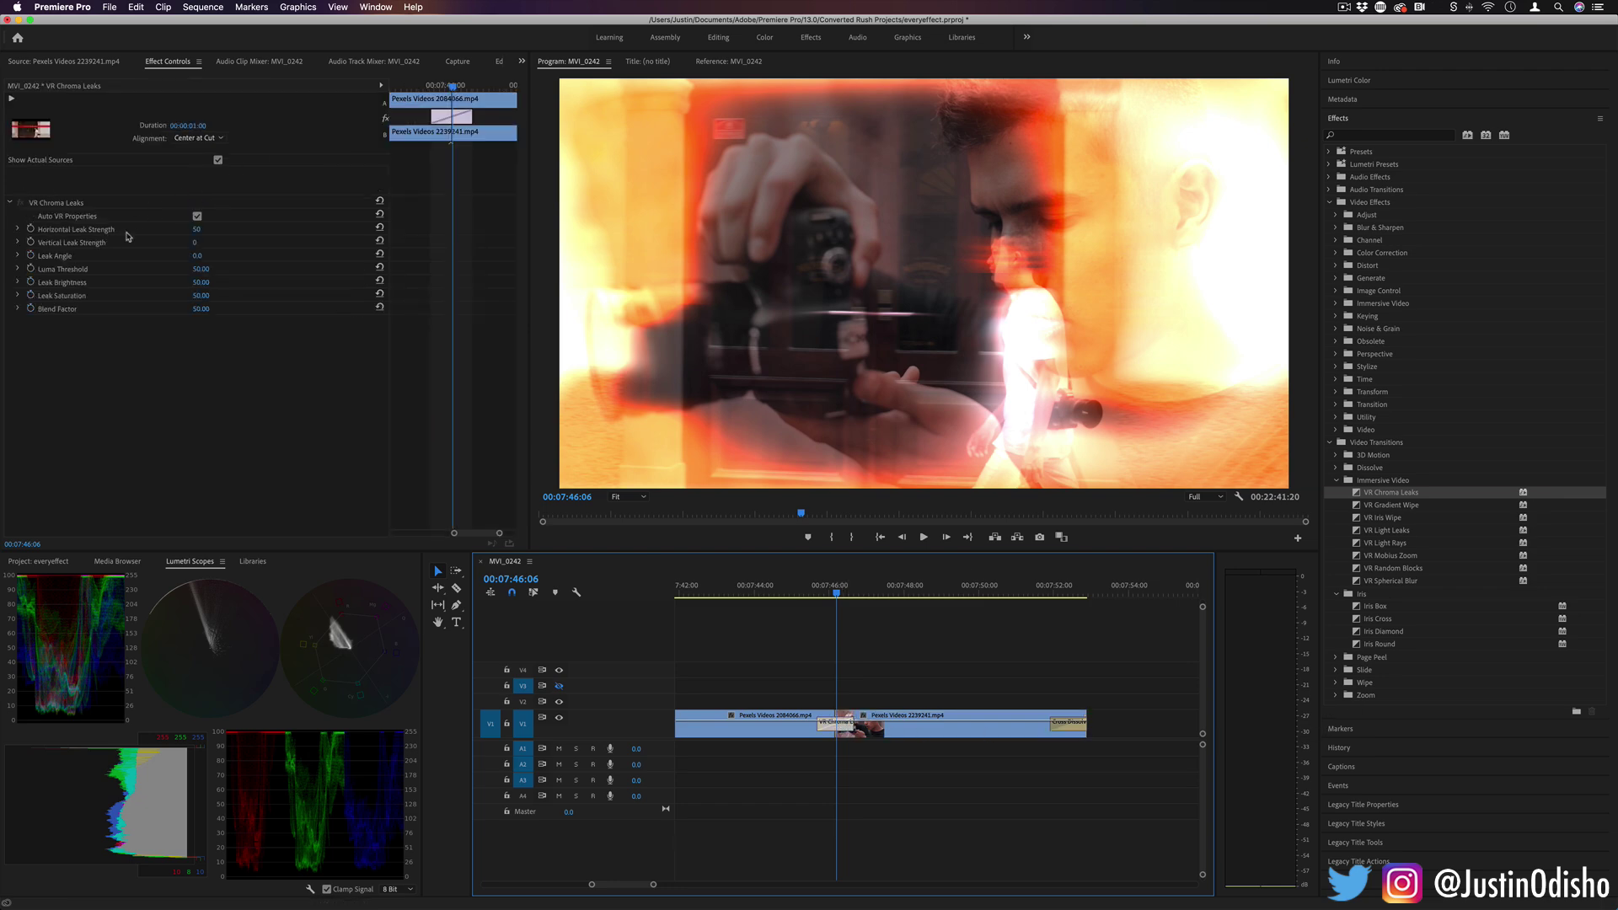
# Set the VR Chroma Leaks Horizontal Leak Strength to 58 and Luma Threshold to 24, and play through the transition.
pyautogui.moveTo(199, 231); pyautogui.dragTo(206, 231)
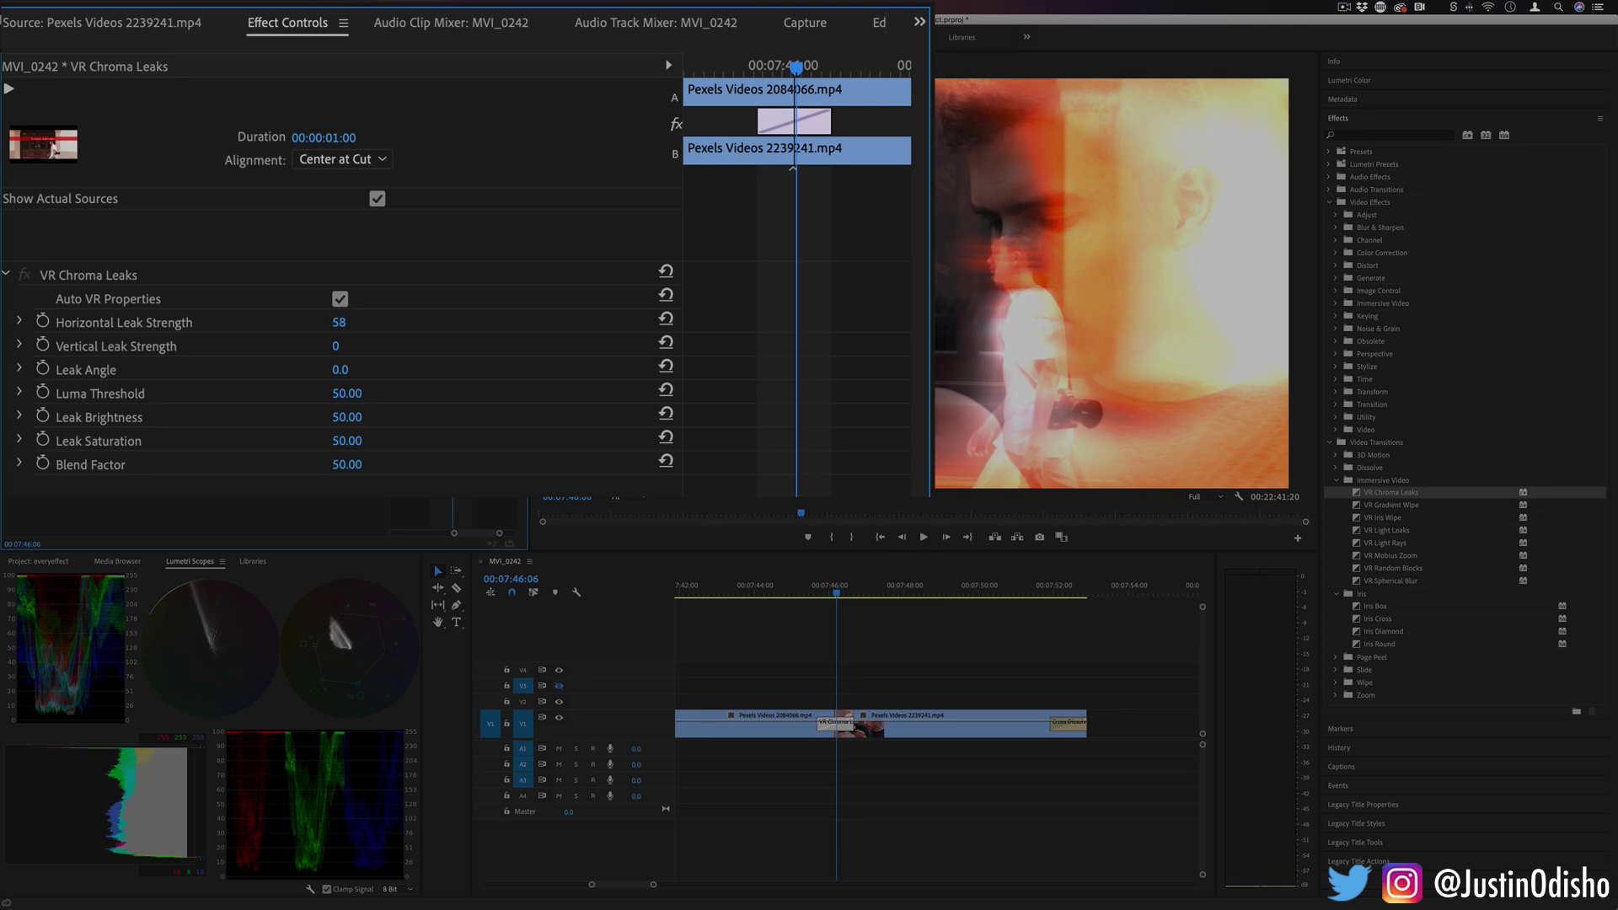
pyautogui.moveTo(354, 395); pyautogui.dragTo(349, 395)
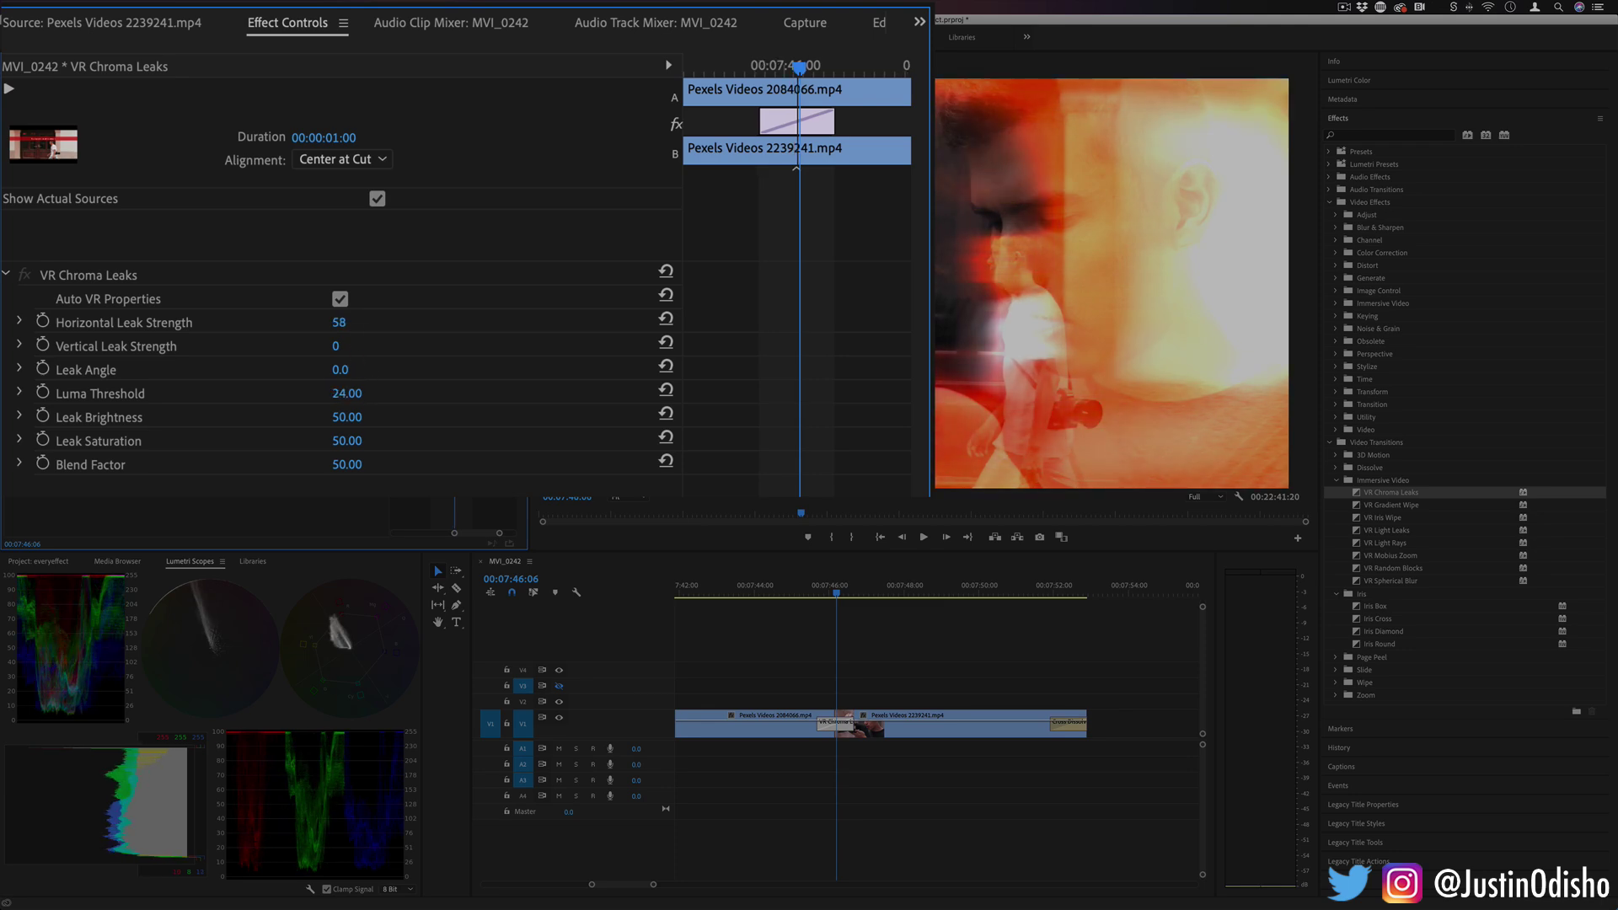
pyautogui.moveTo(836, 595); pyautogui.dragTo(828, 597)
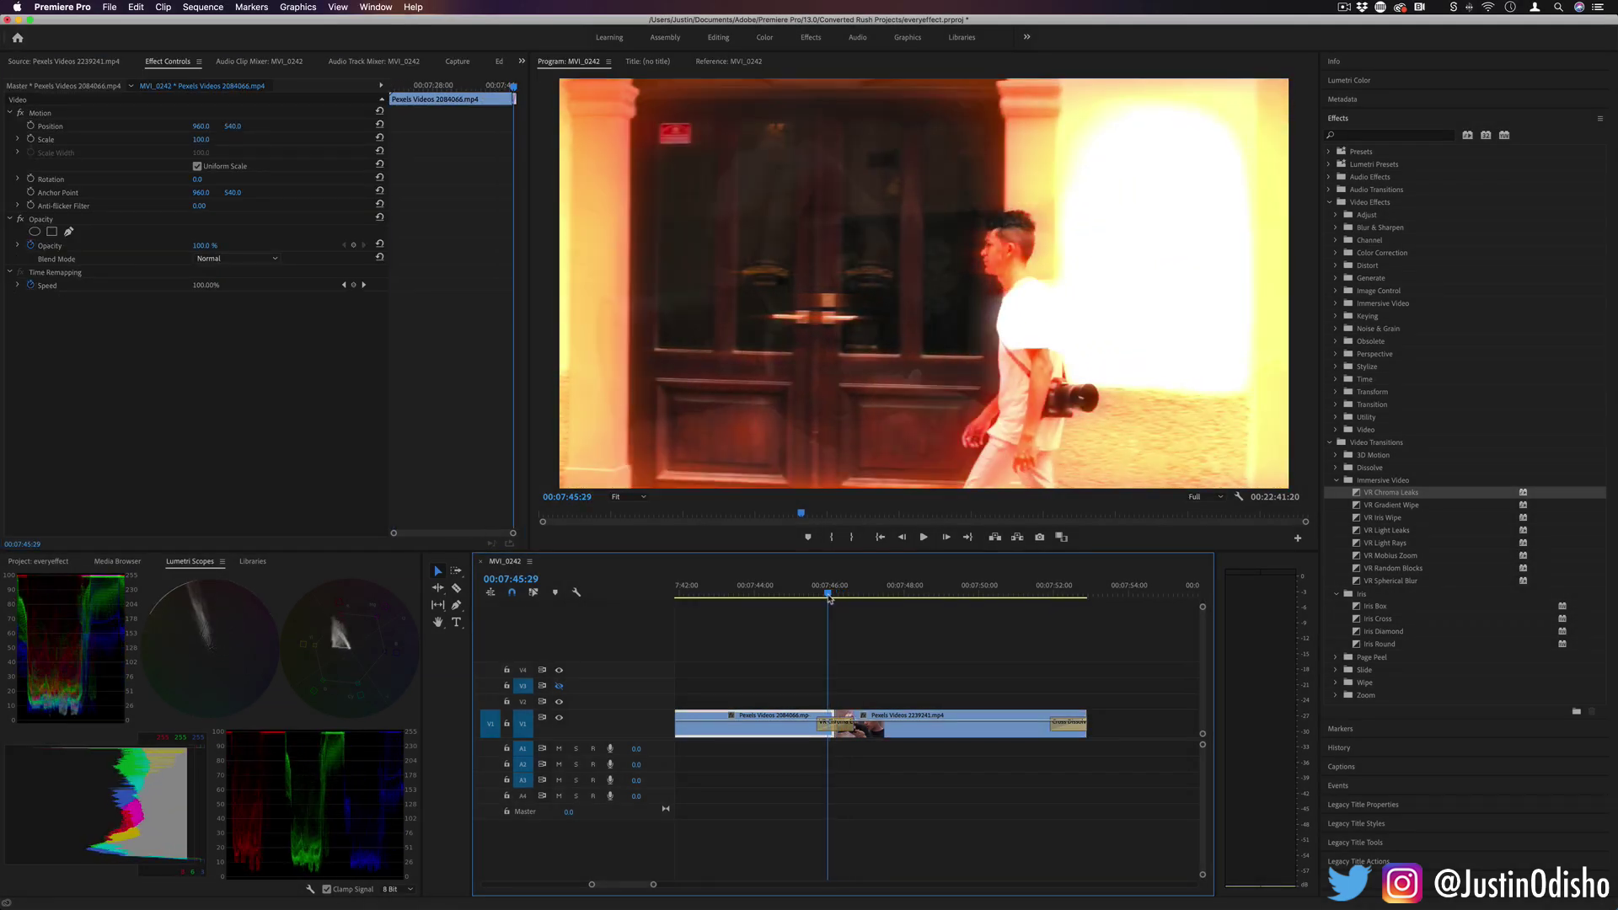
pyautogui.press('space')
pyautogui.press('space')
# Replace VR Chroma Leaks at the cut with VR Gradient Wipe and play through it from 00:07:45:15.
pyautogui.click(1392, 504)
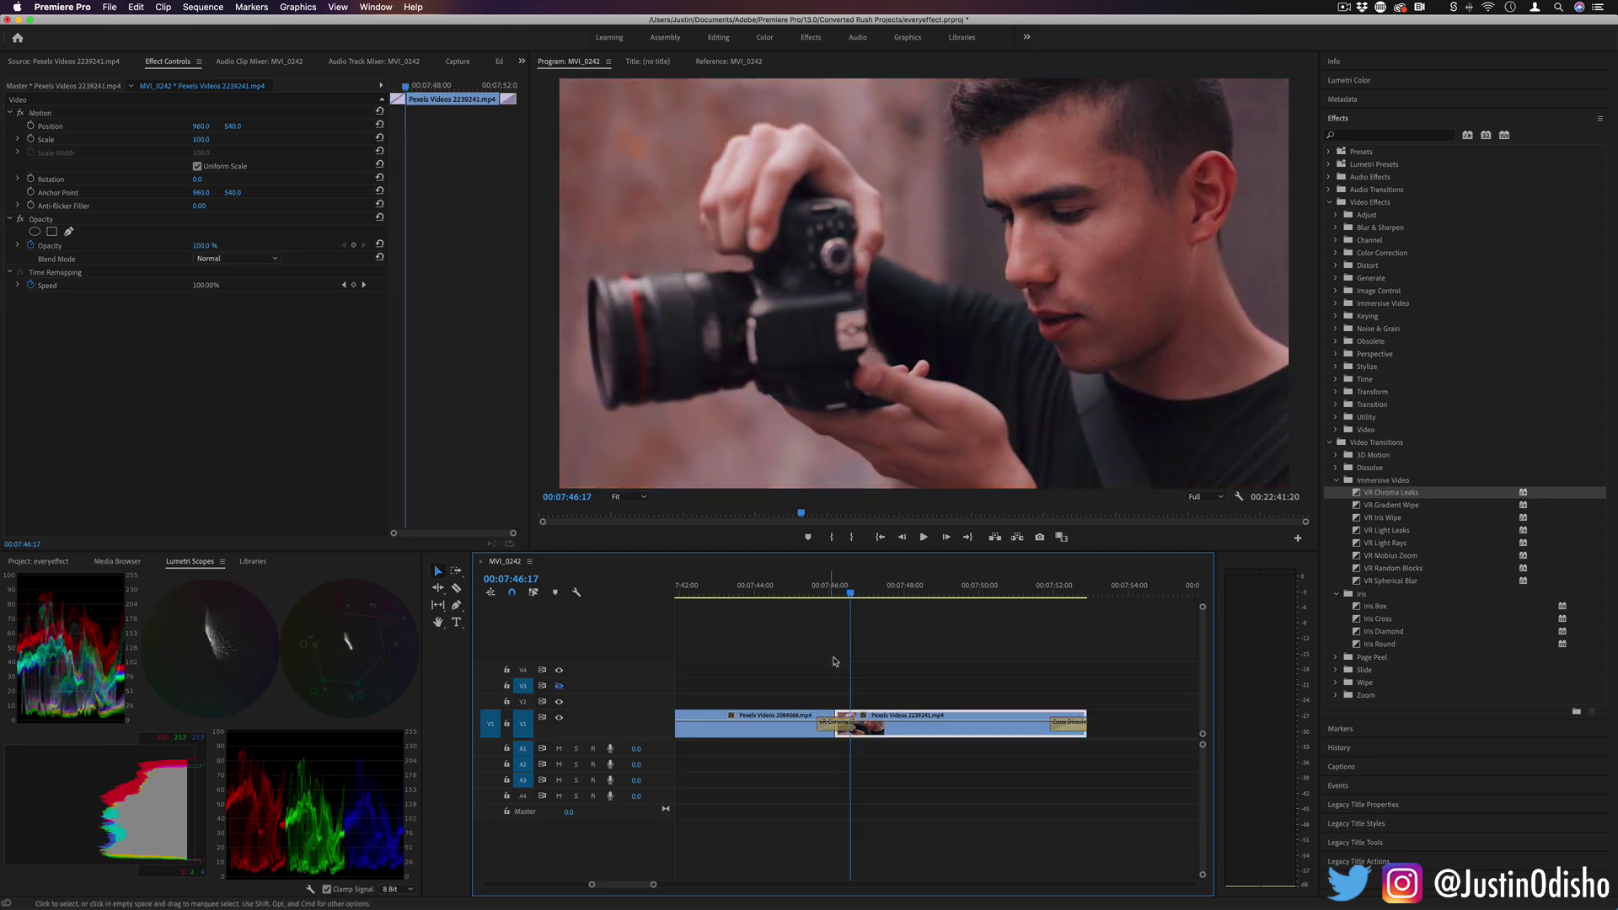
pyautogui.click(841, 592)
pyautogui.moveTo(822, 595); pyautogui.dragTo(812, 594)
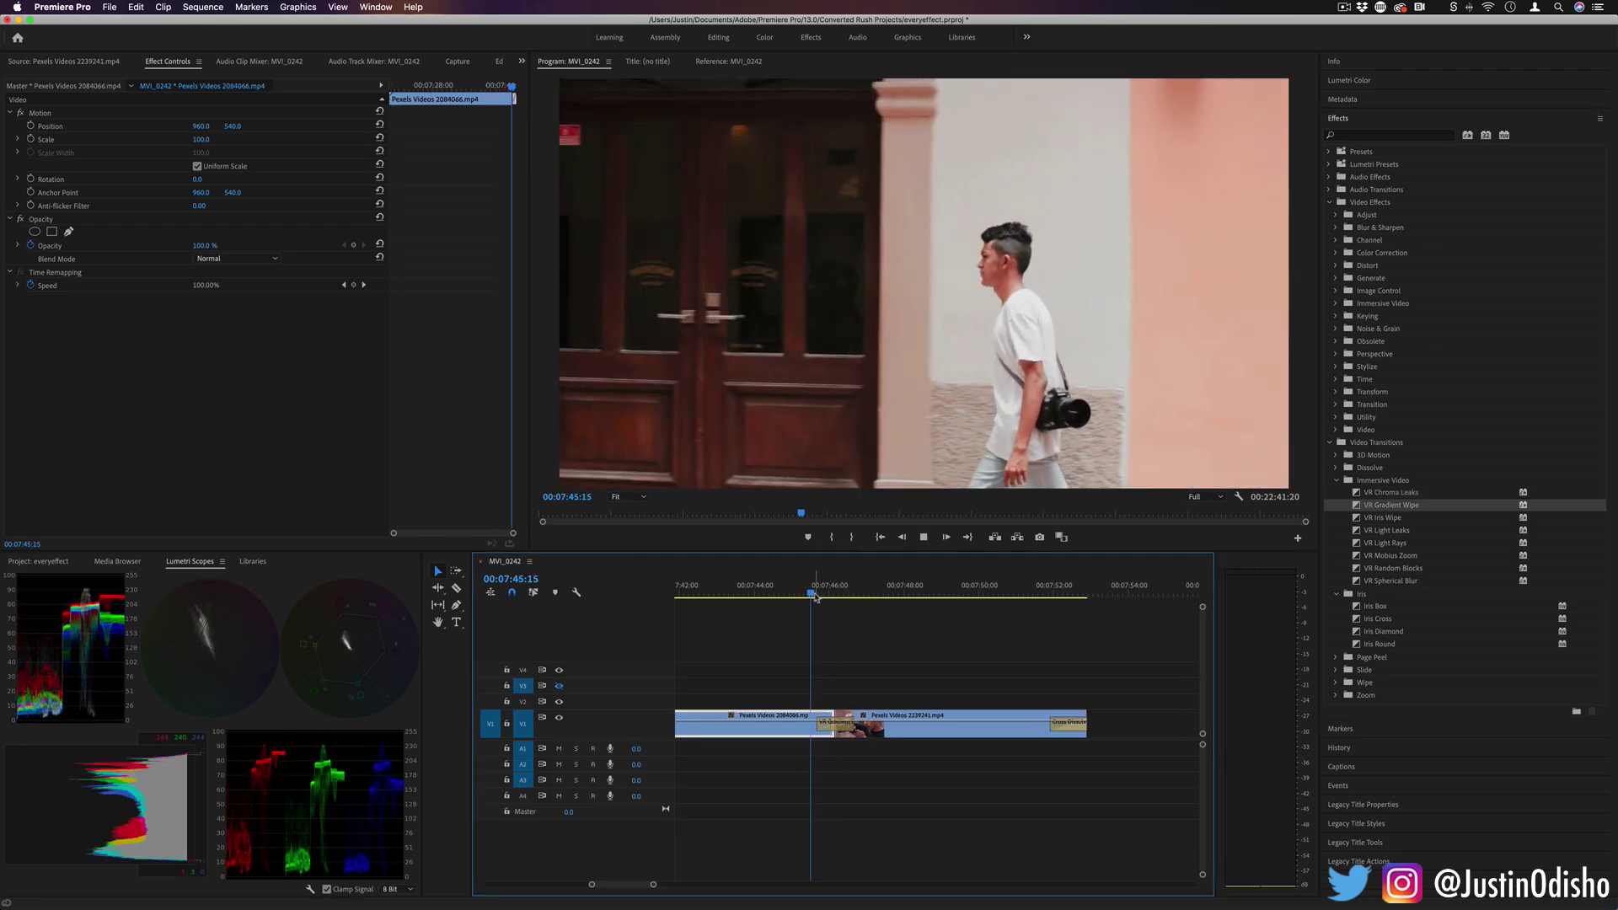
pyautogui.press('space')
pyautogui.click(830, 722)
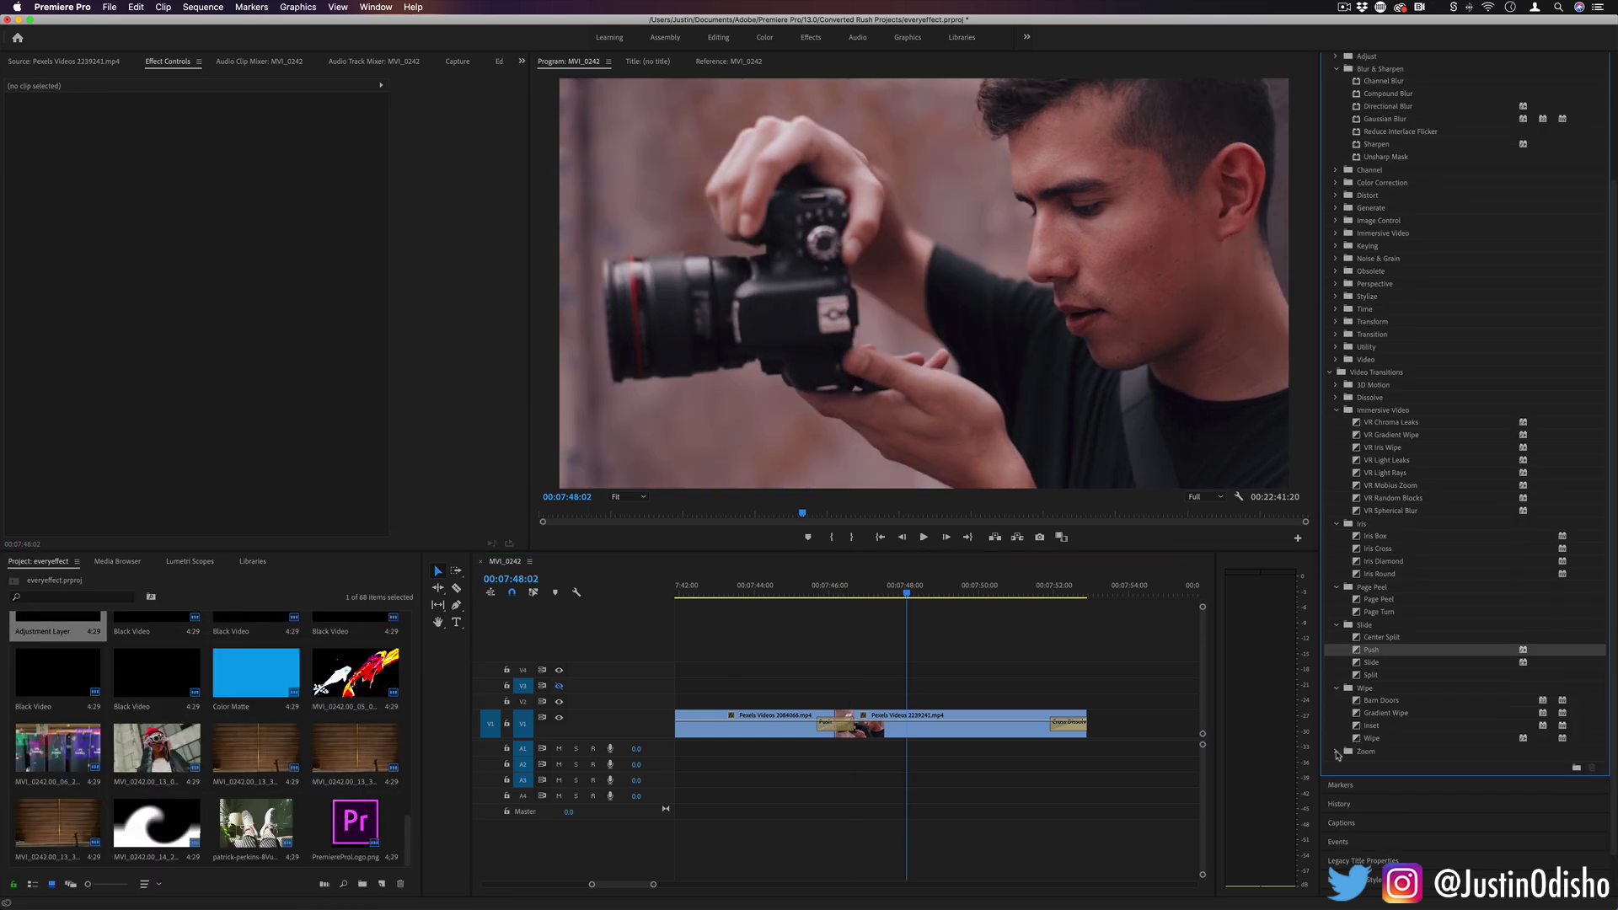
# Expand the Zoom transition folder, and try the Iris Diamond and Split transitions at the cut.
pyautogui.click(1336, 752)
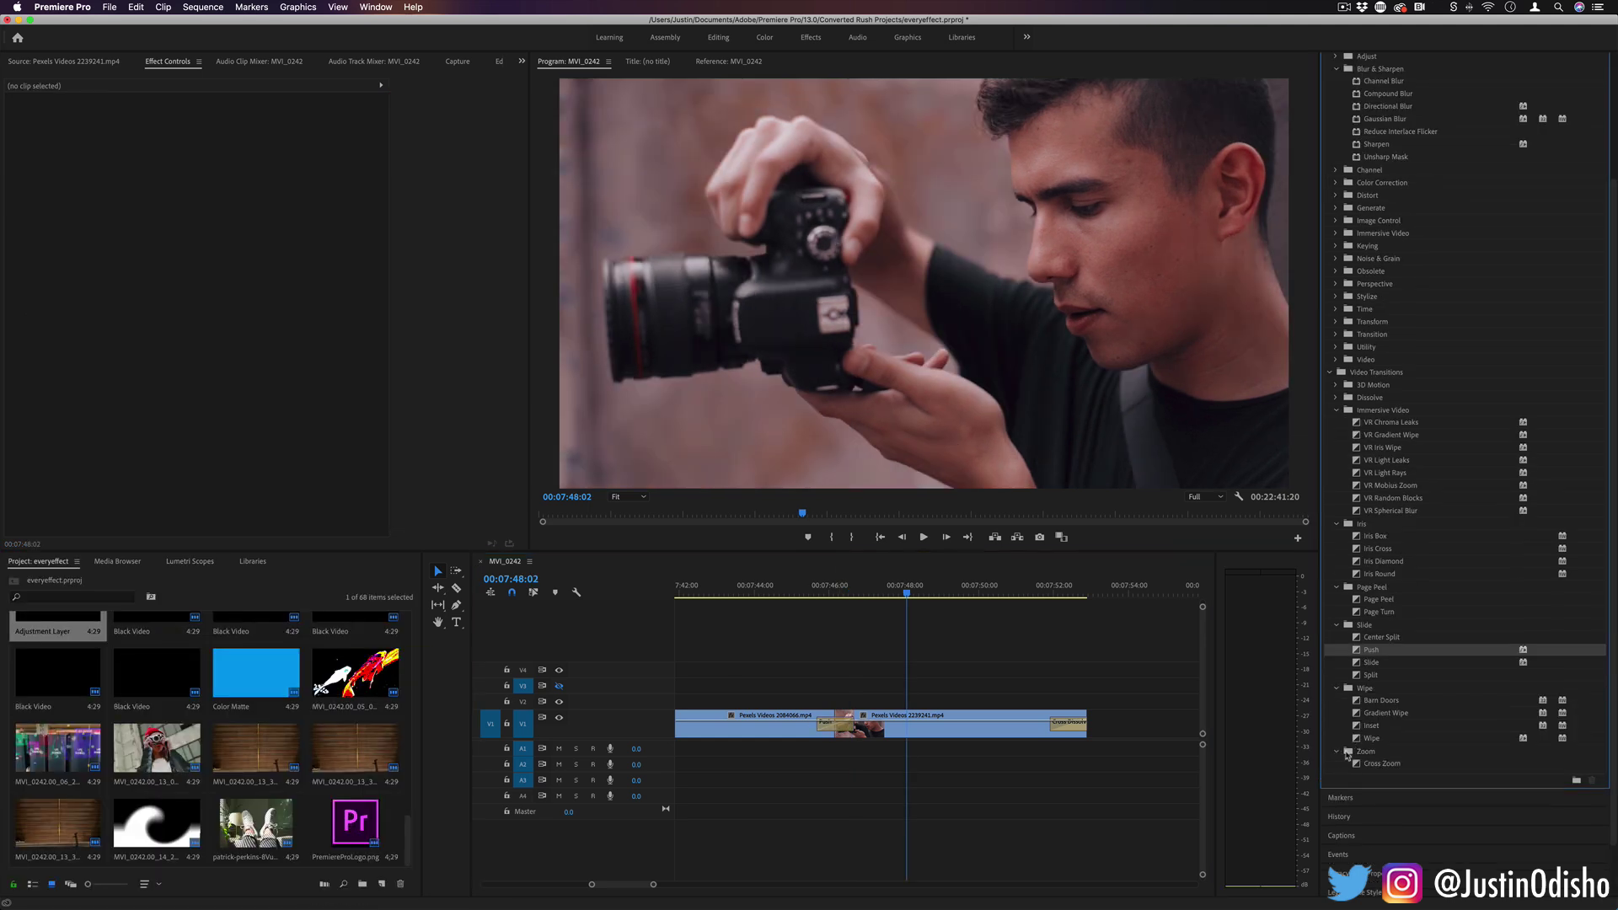
pyautogui.click(1384, 549)
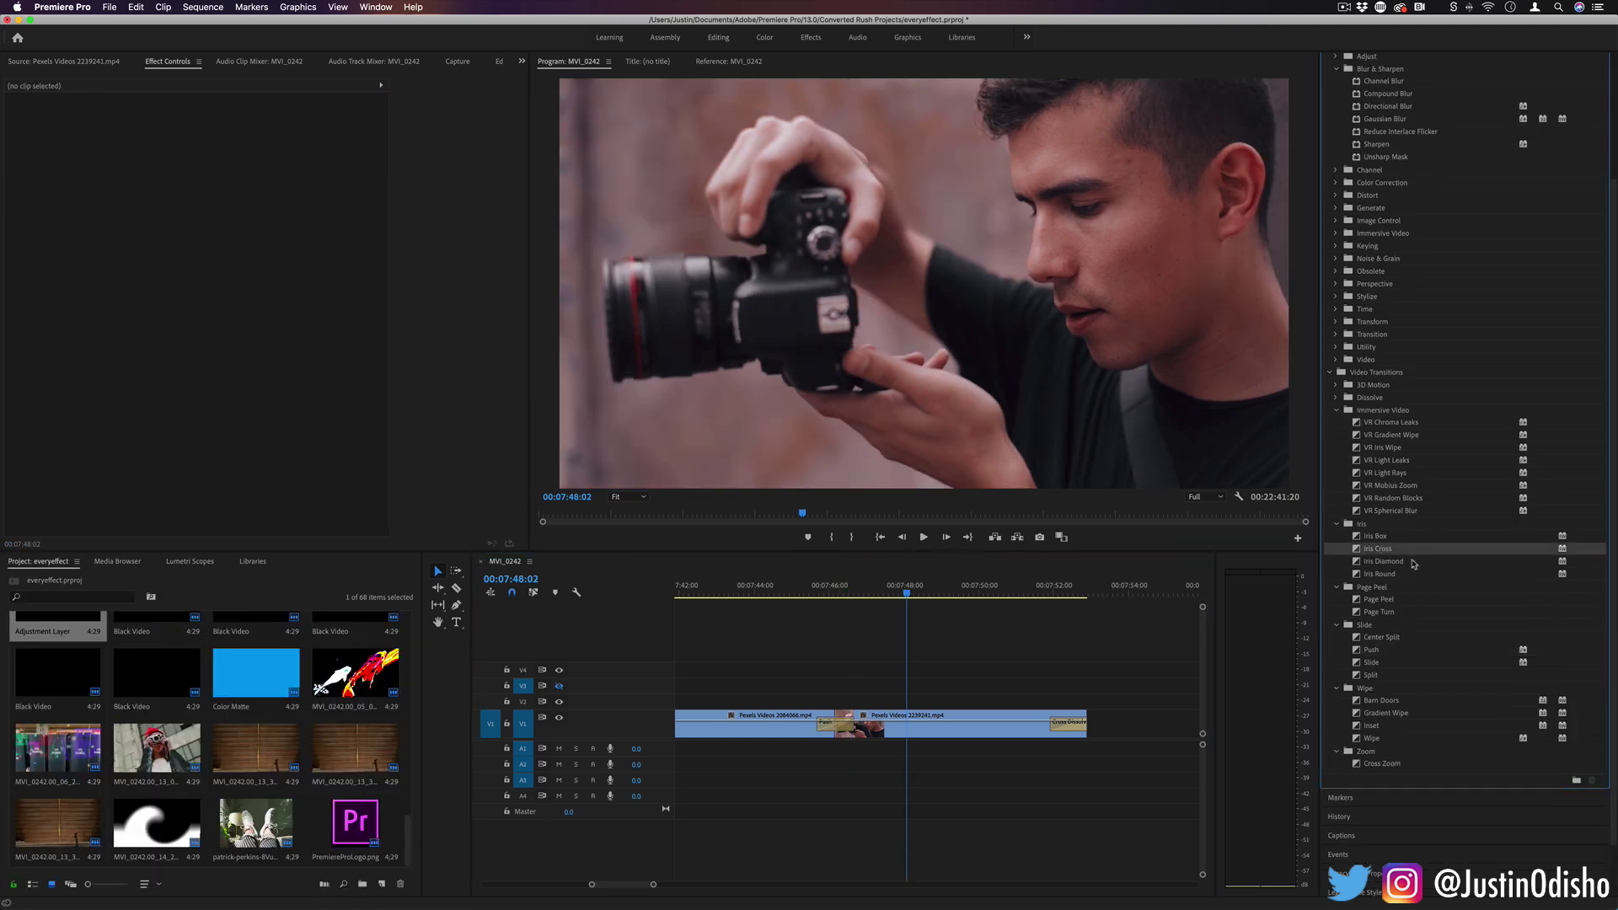
pyautogui.moveTo(1391, 568); pyautogui.dragTo(838, 725)
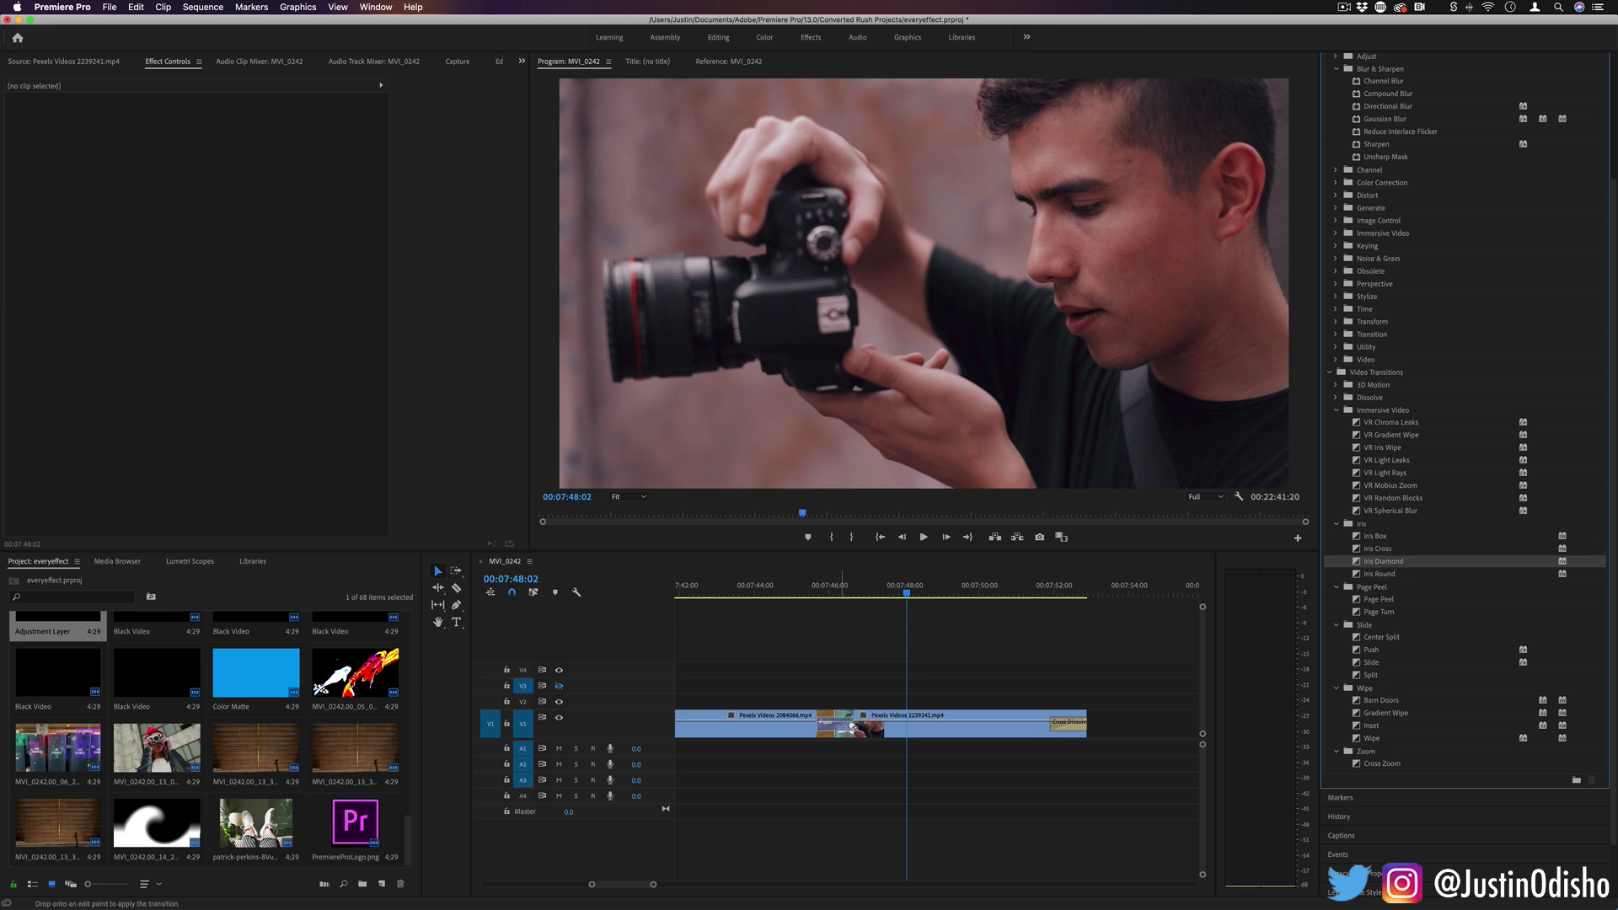
pyautogui.moveTo(1370, 679); pyautogui.dragTo(935, 712)
pyautogui.moveTo(935, 712); pyautogui.dragTo(837, 725)
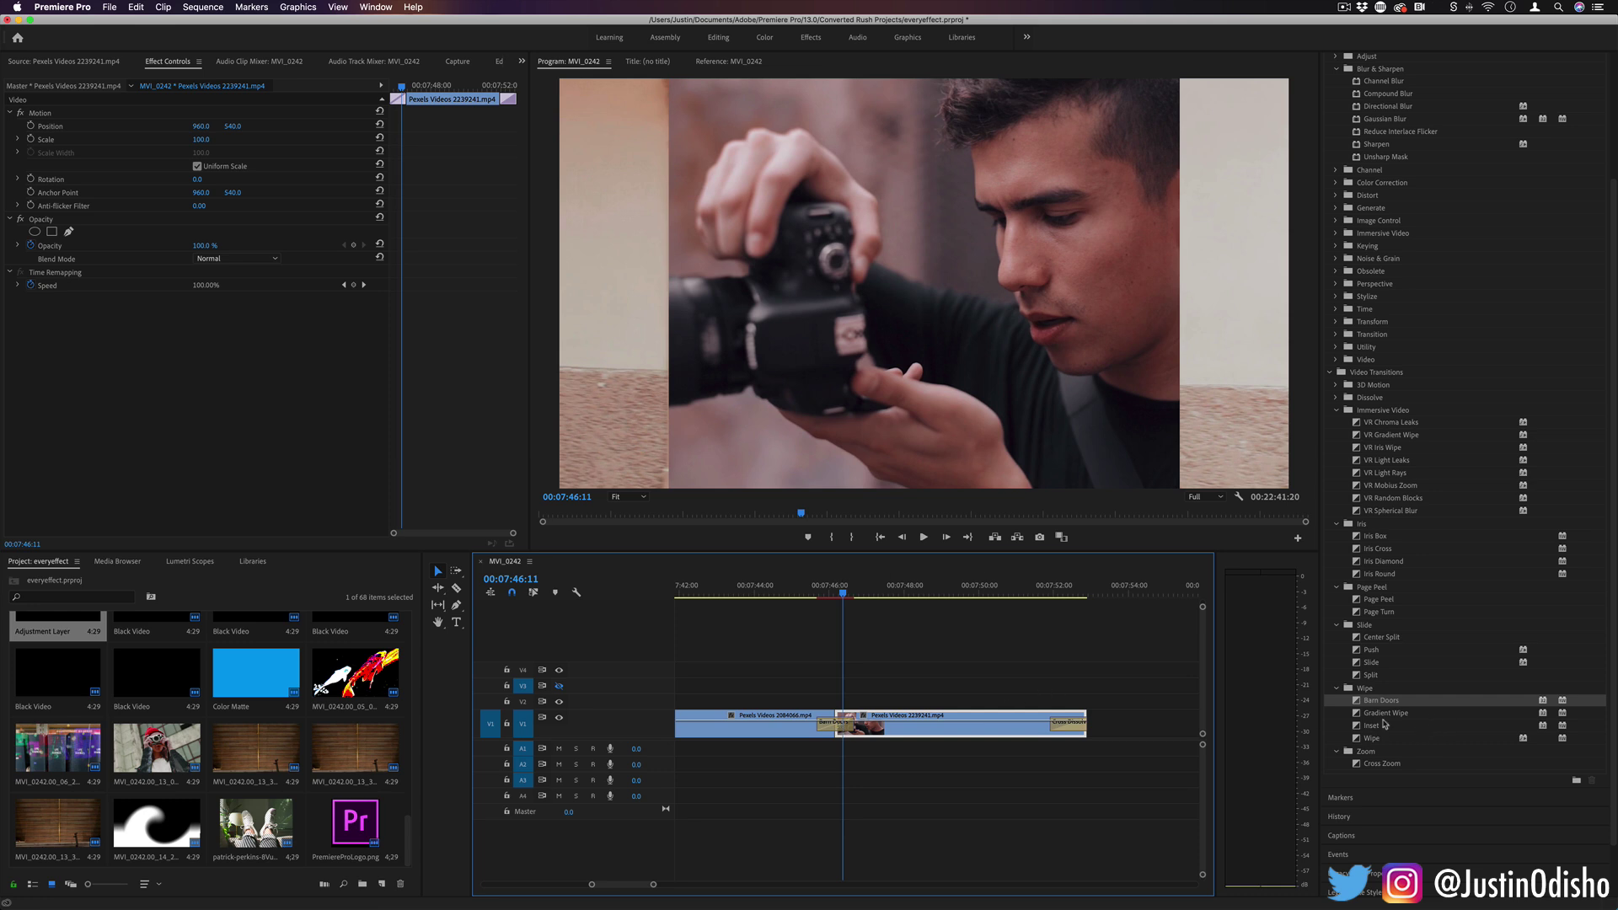
# Replace the transition at the second clip's end with Barn Doors, and preview it up to 00:07:52:12.
pyautogui.moveTo(1383, 703); pyautogui.dragTo(1068, 723)
pyautogui.click(1054, 593)
pyautogui.press('space')
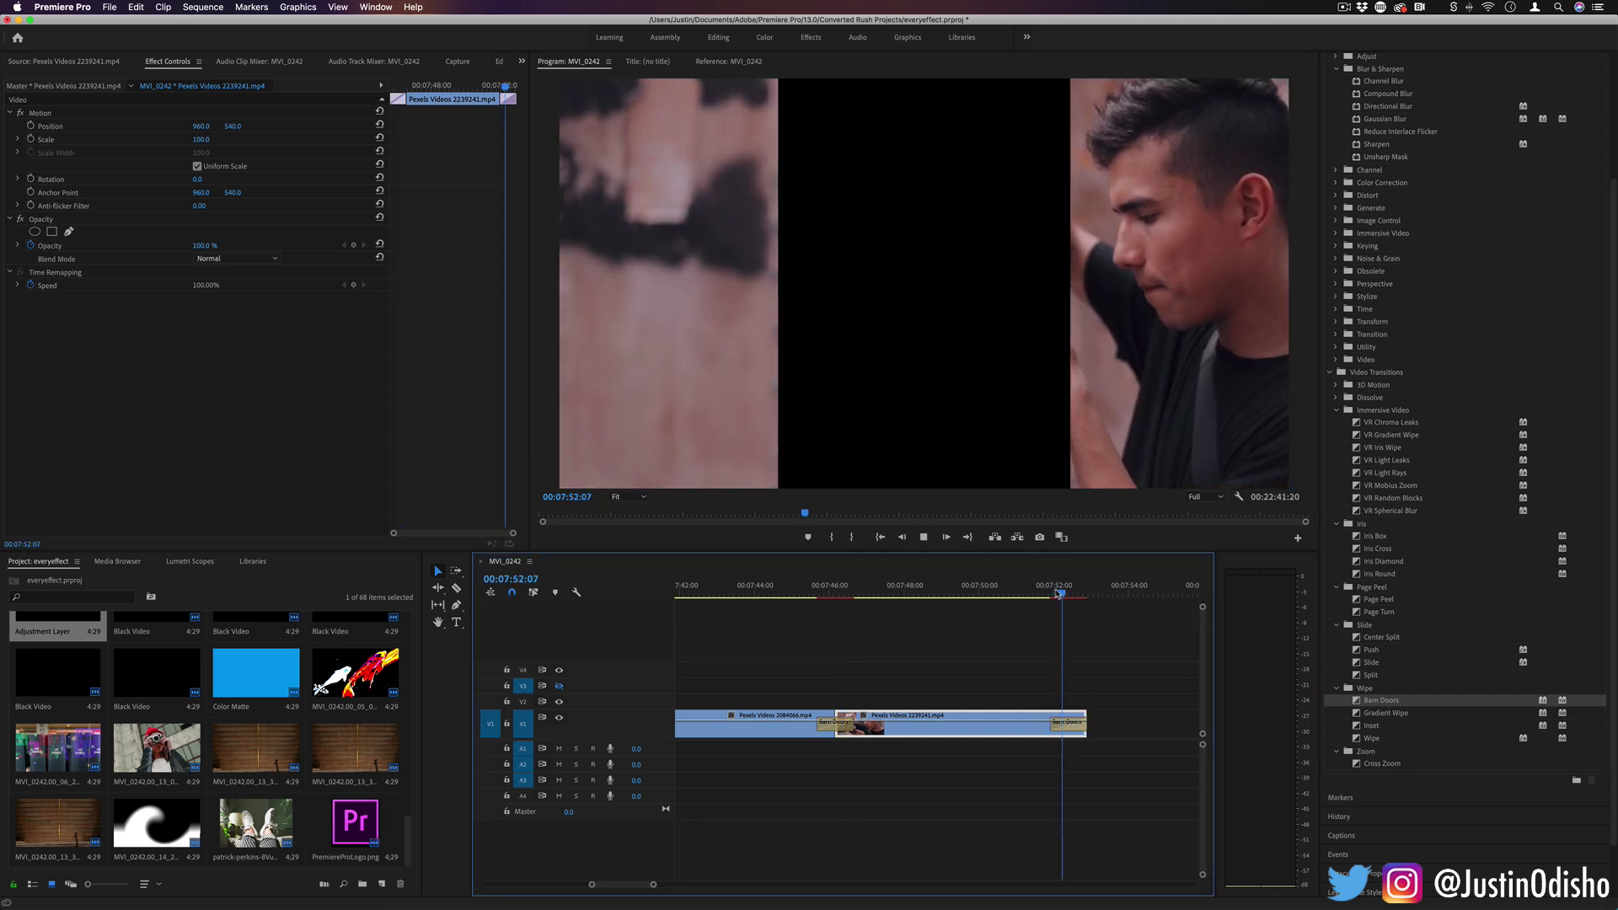
pyautogui.click(1066, 592)
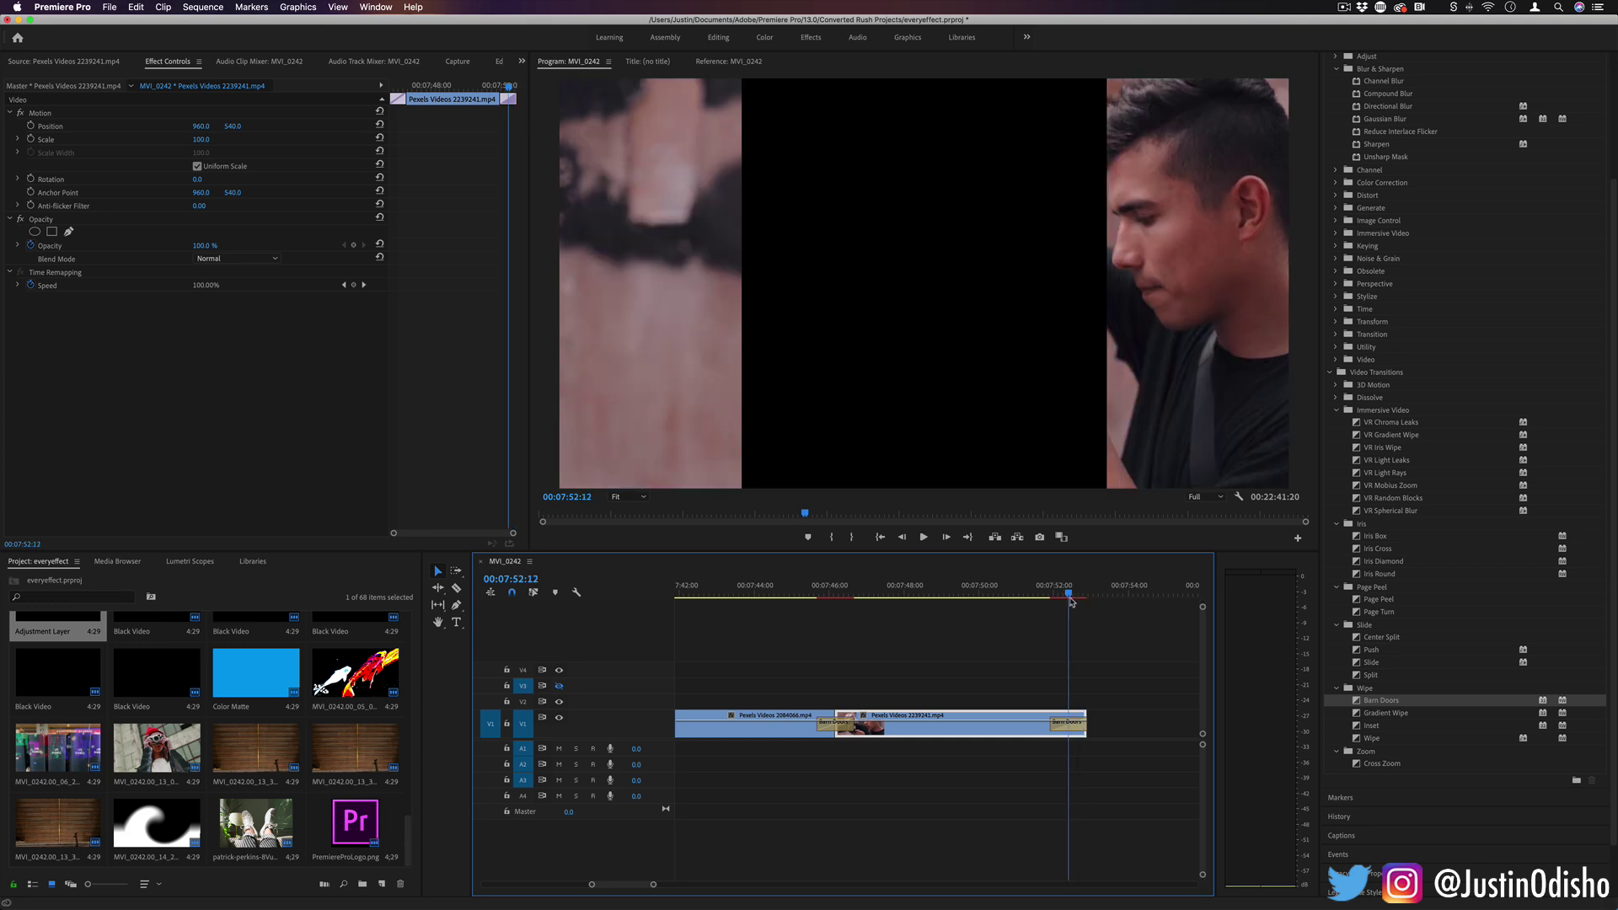
# Move the second clip to start at 00:07:48:09, make its opening Barn Doors open vertically, and play it.
pyautogui.moveTo(914, 717)
pyautogui.mouseDown()
pyautogui.moveTo(995, 718)
pyautogui.moveTo(933, 730)
pyautogui.mouseUp()
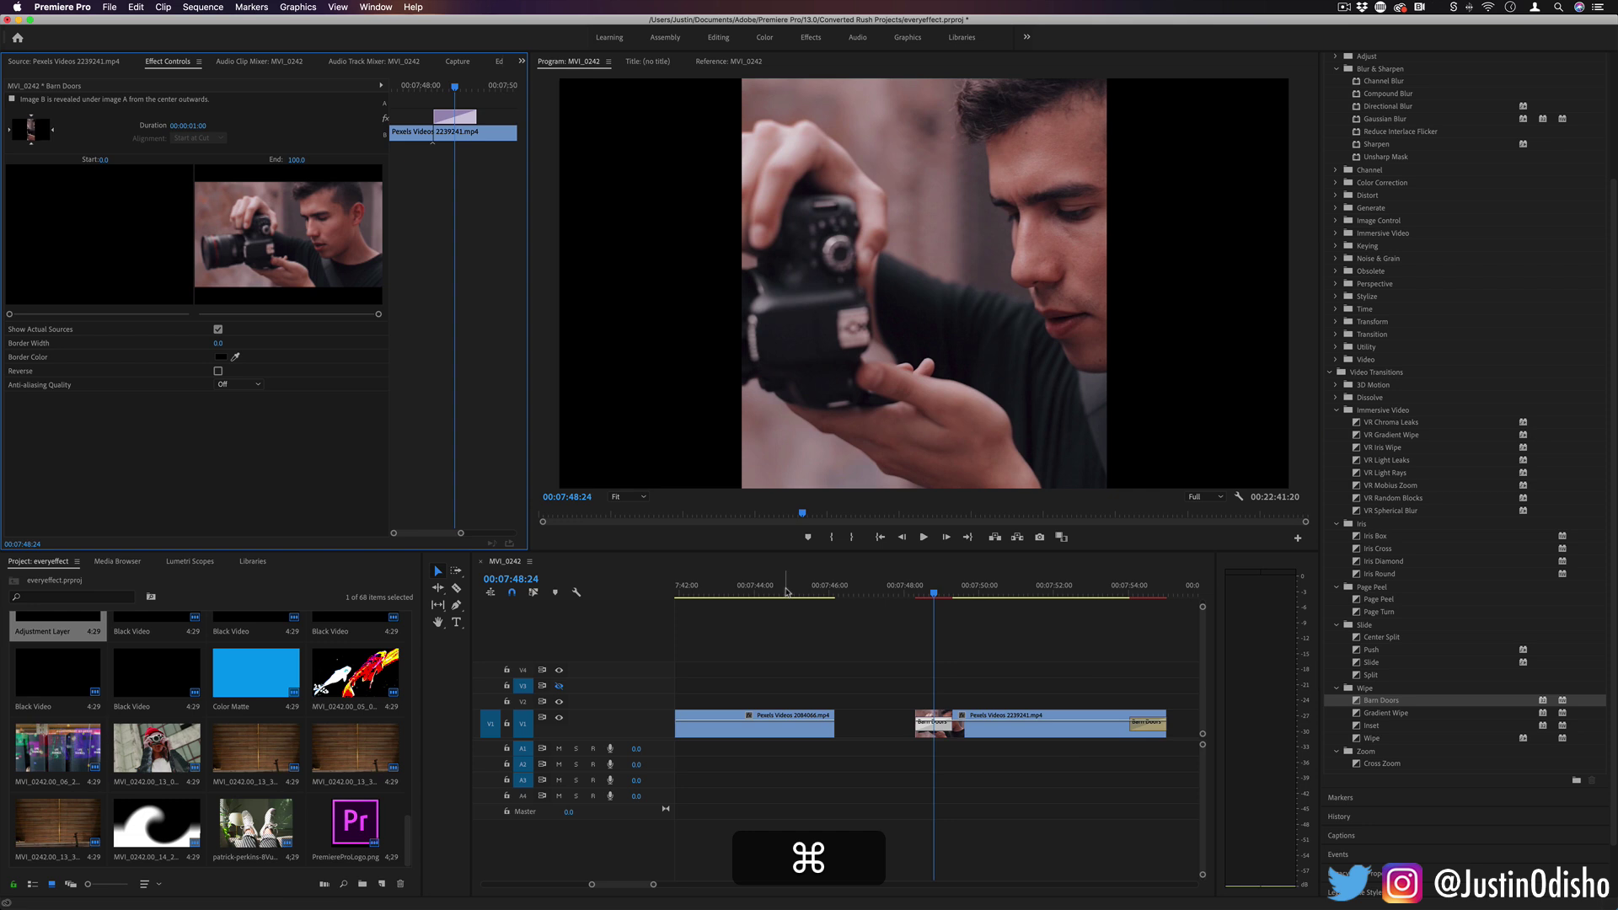
pyautogui.click(31, 116)
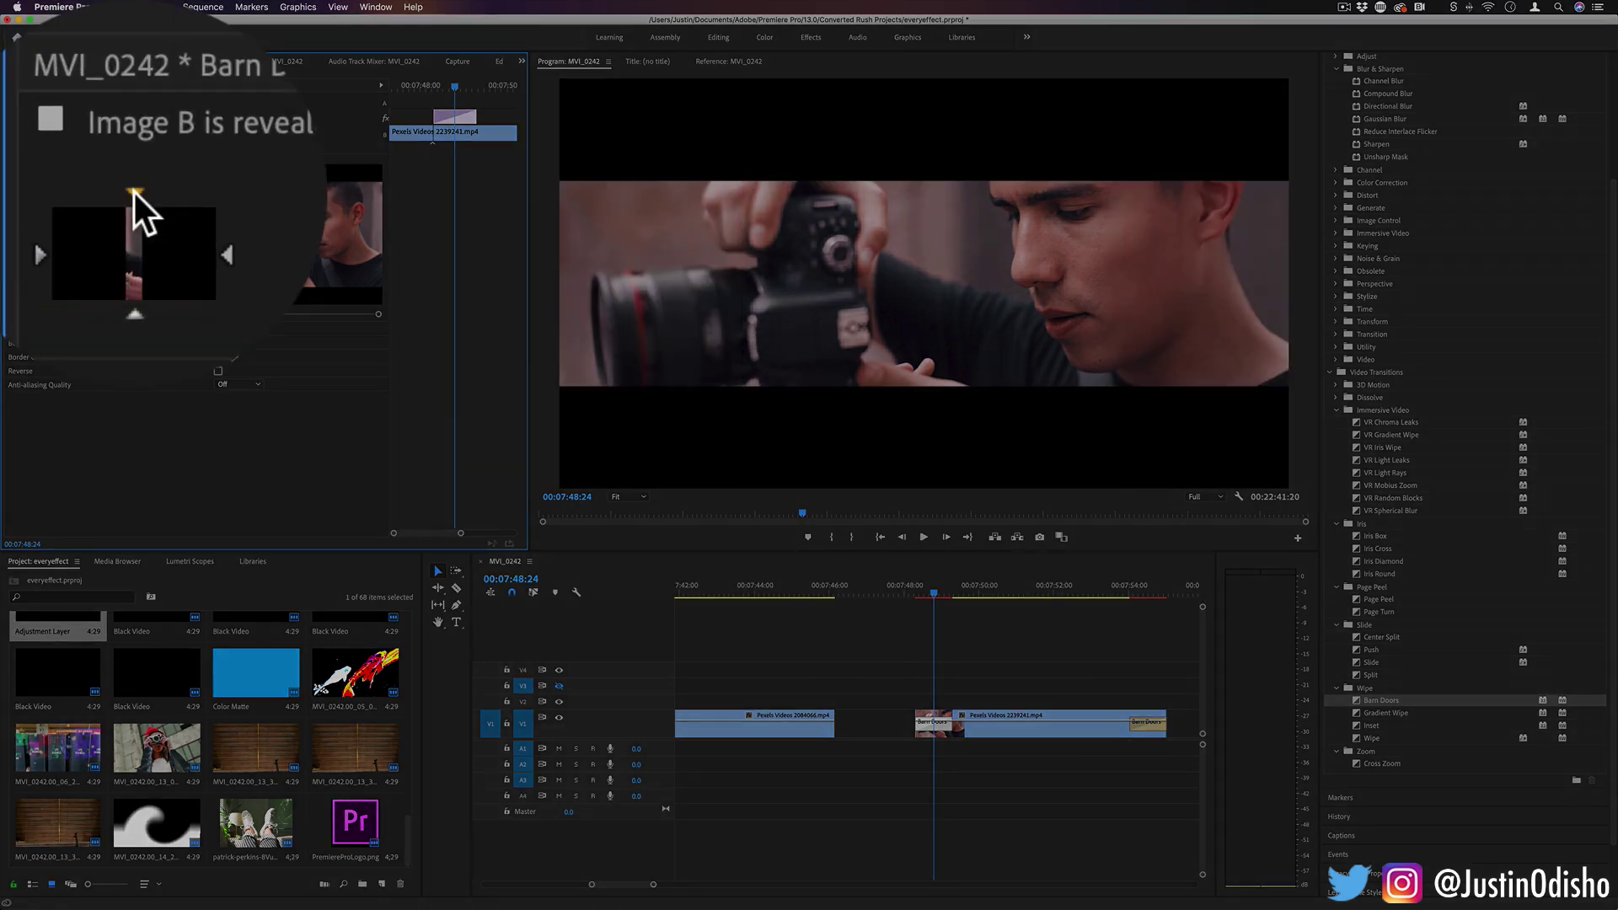
pyautogui.click(914, 590)
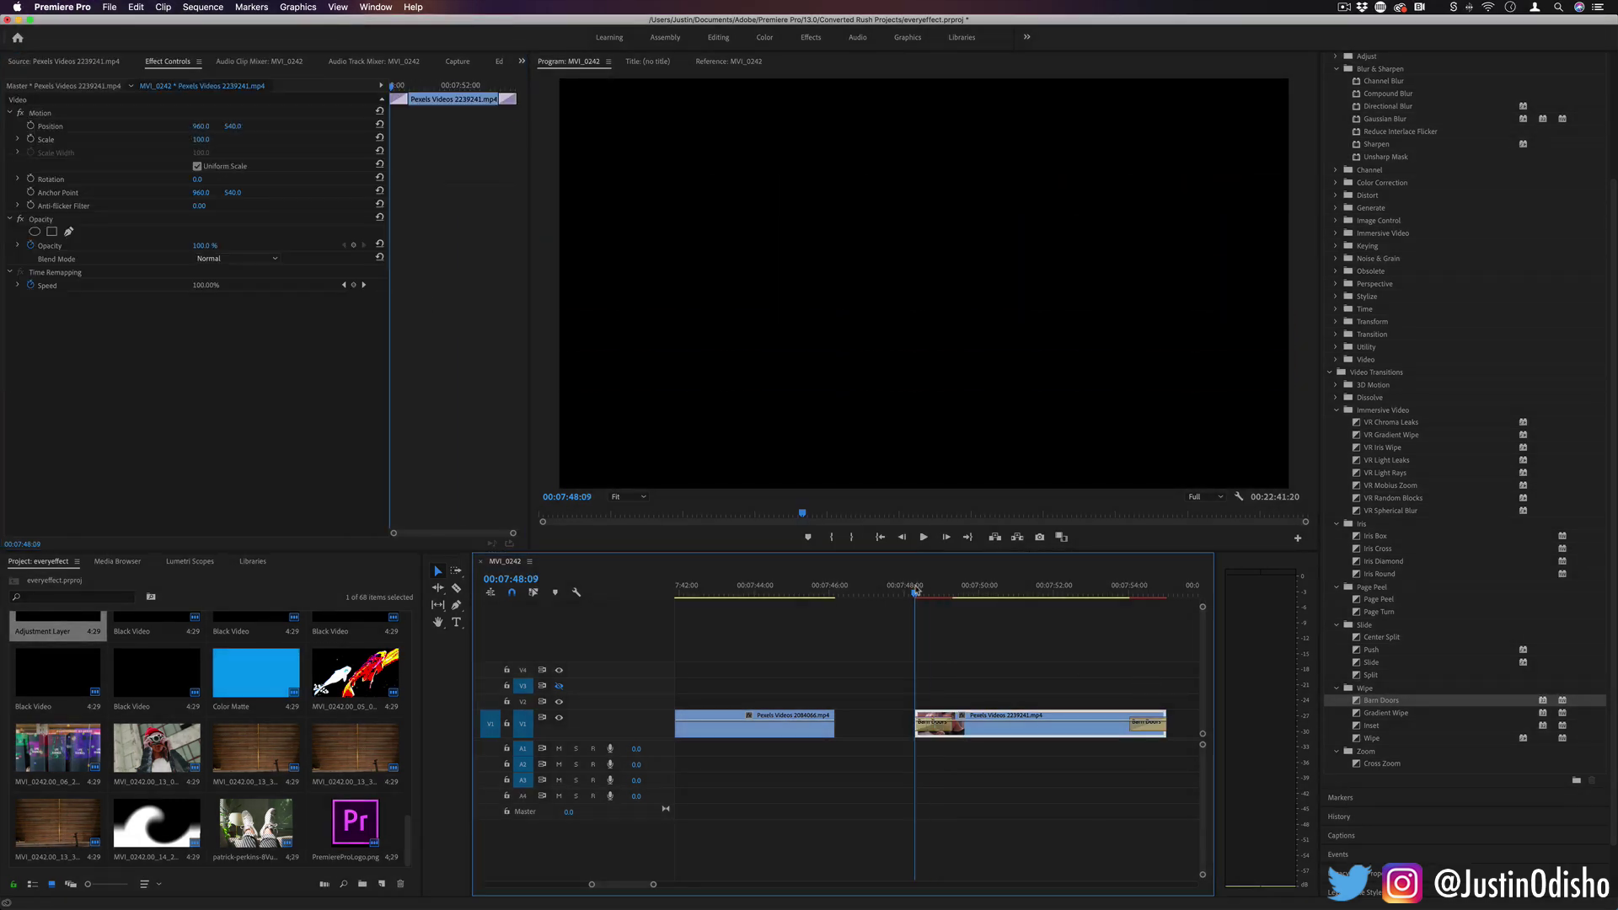
pyautogui.press('space')
pyautogui.press('space')
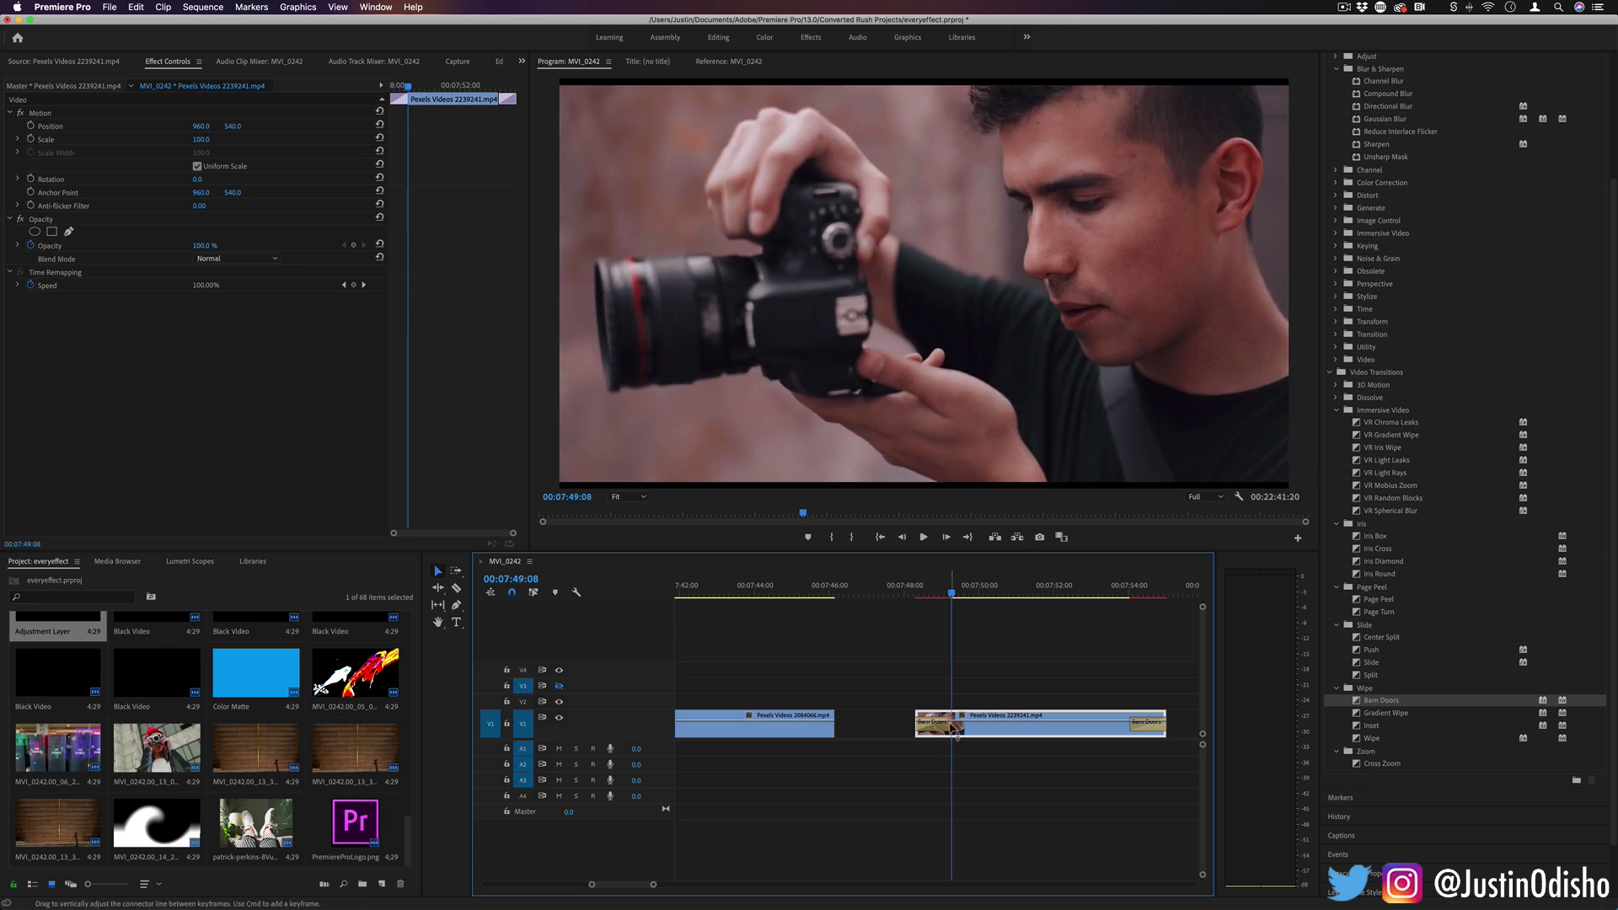
# Lengthen the Barn Doors transition at the second clip's start, and play it from the clip's beginning up to 00:07:51:18.
pyautogui.moveTo(948, 726); pyautogui.dragTo(1021, 727)
pyautogui.click(918, 595)
pyautogui.press('space')
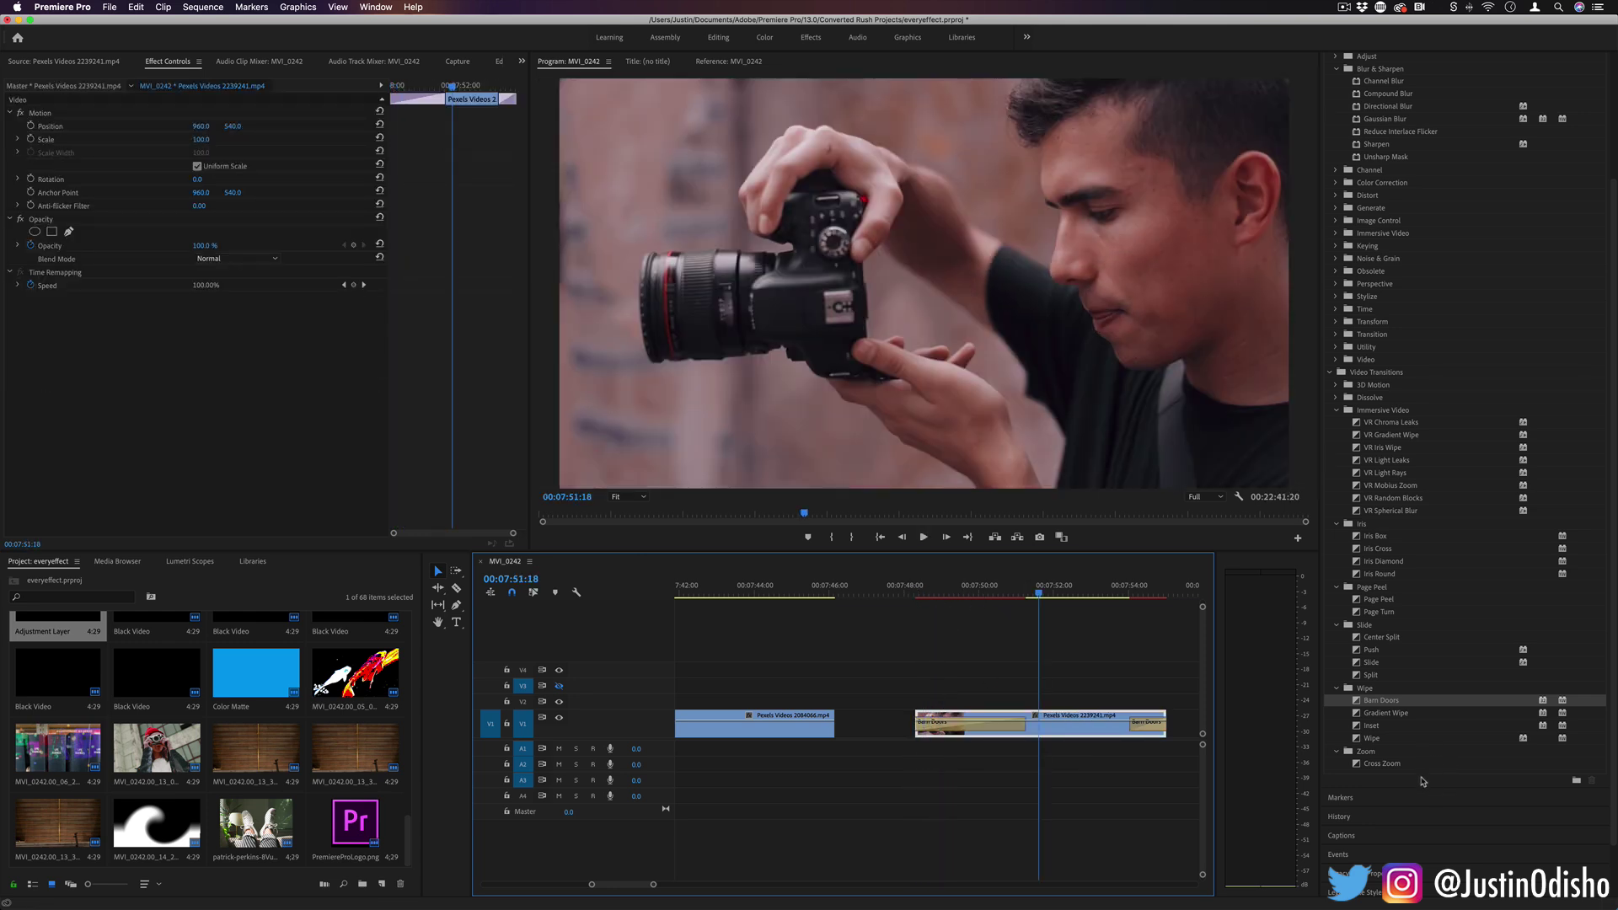
# Collapse the Iris, Page Peel, Slide, Wipe, Zoom and Immersive Video transition folders and the Blur & Sharpen effects folder.
pyautogui.click(1336, 525)
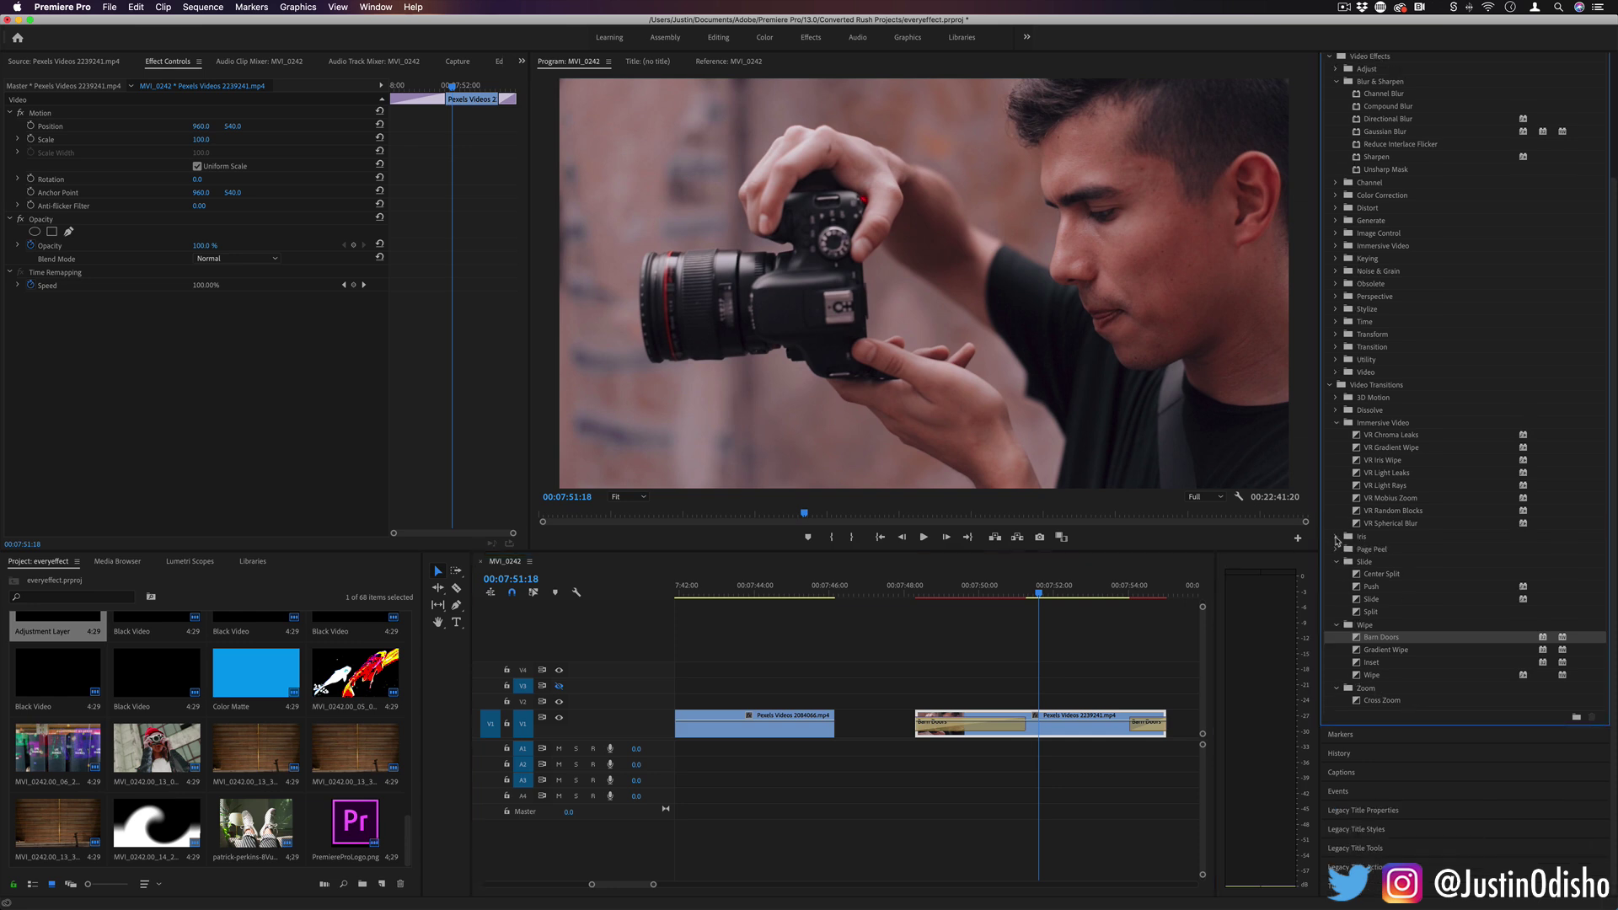
pyautogui.click(1336, 562)
pyautogui.click(1337, 626)
pyautogui.click(1337, 688)
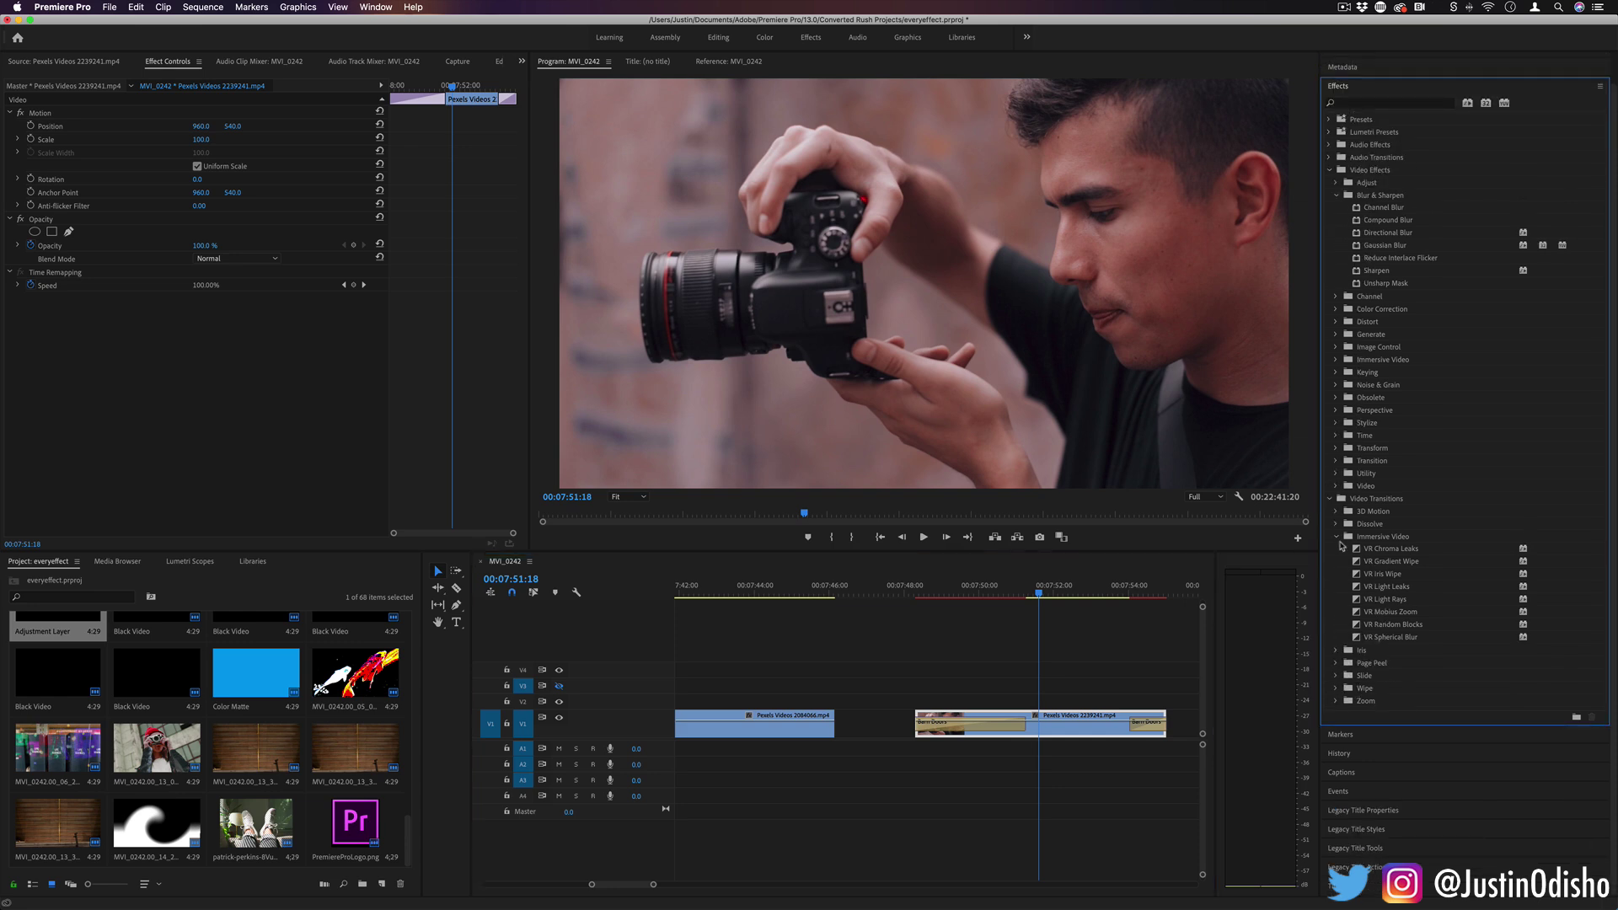
pyautogui.click(1338, 538)
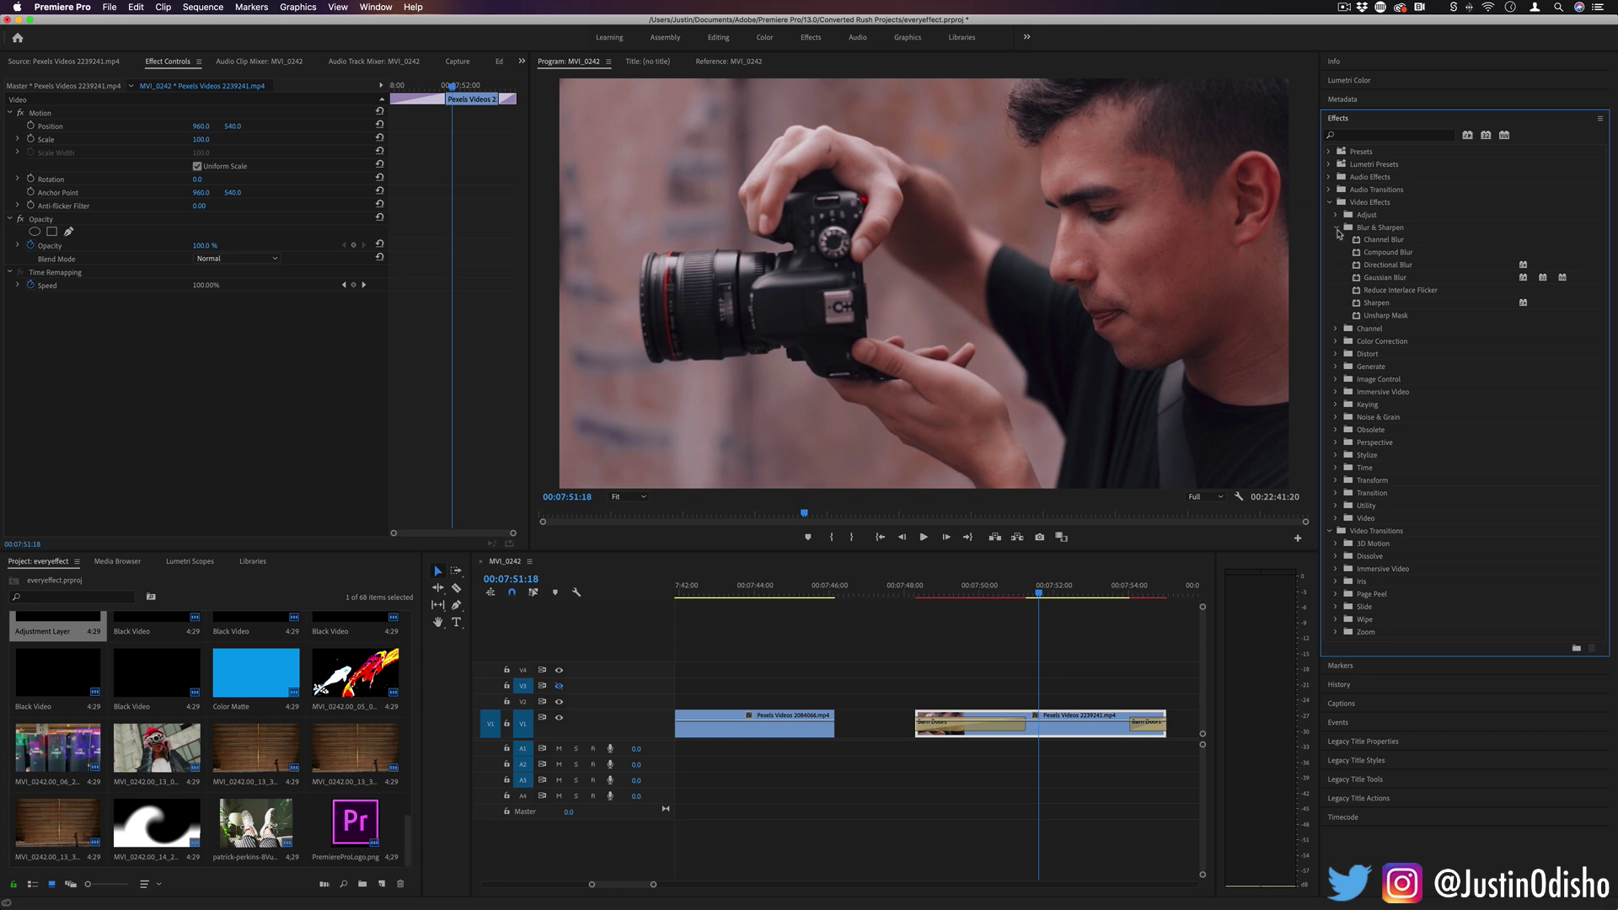
pyautogui.click(1336, 228)
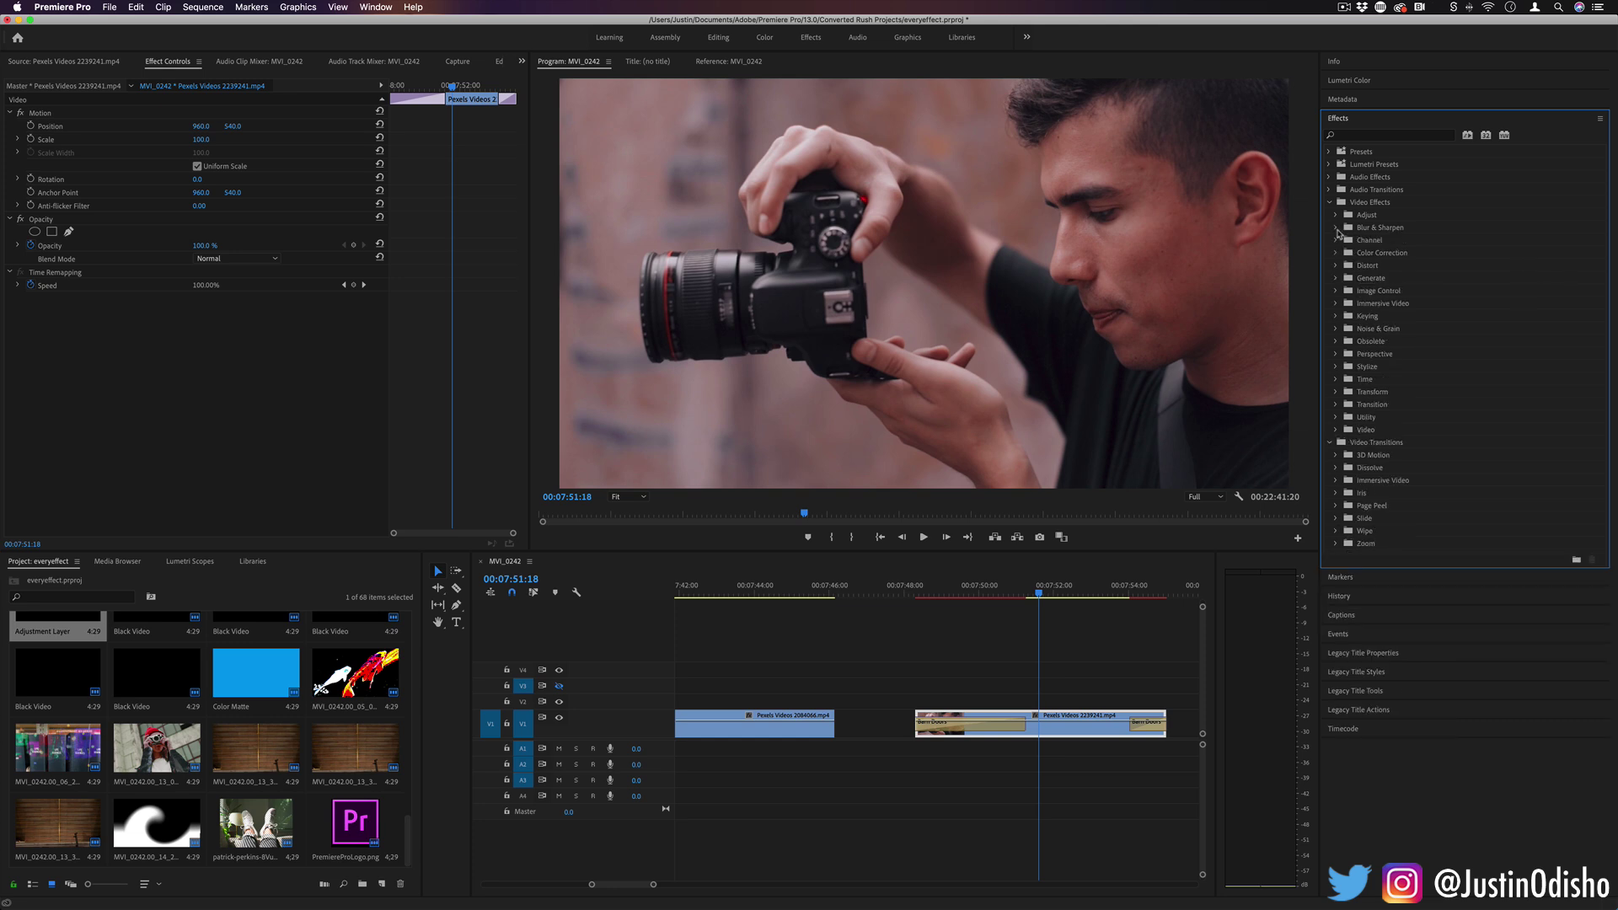
pyautogui.click(1374, 228)
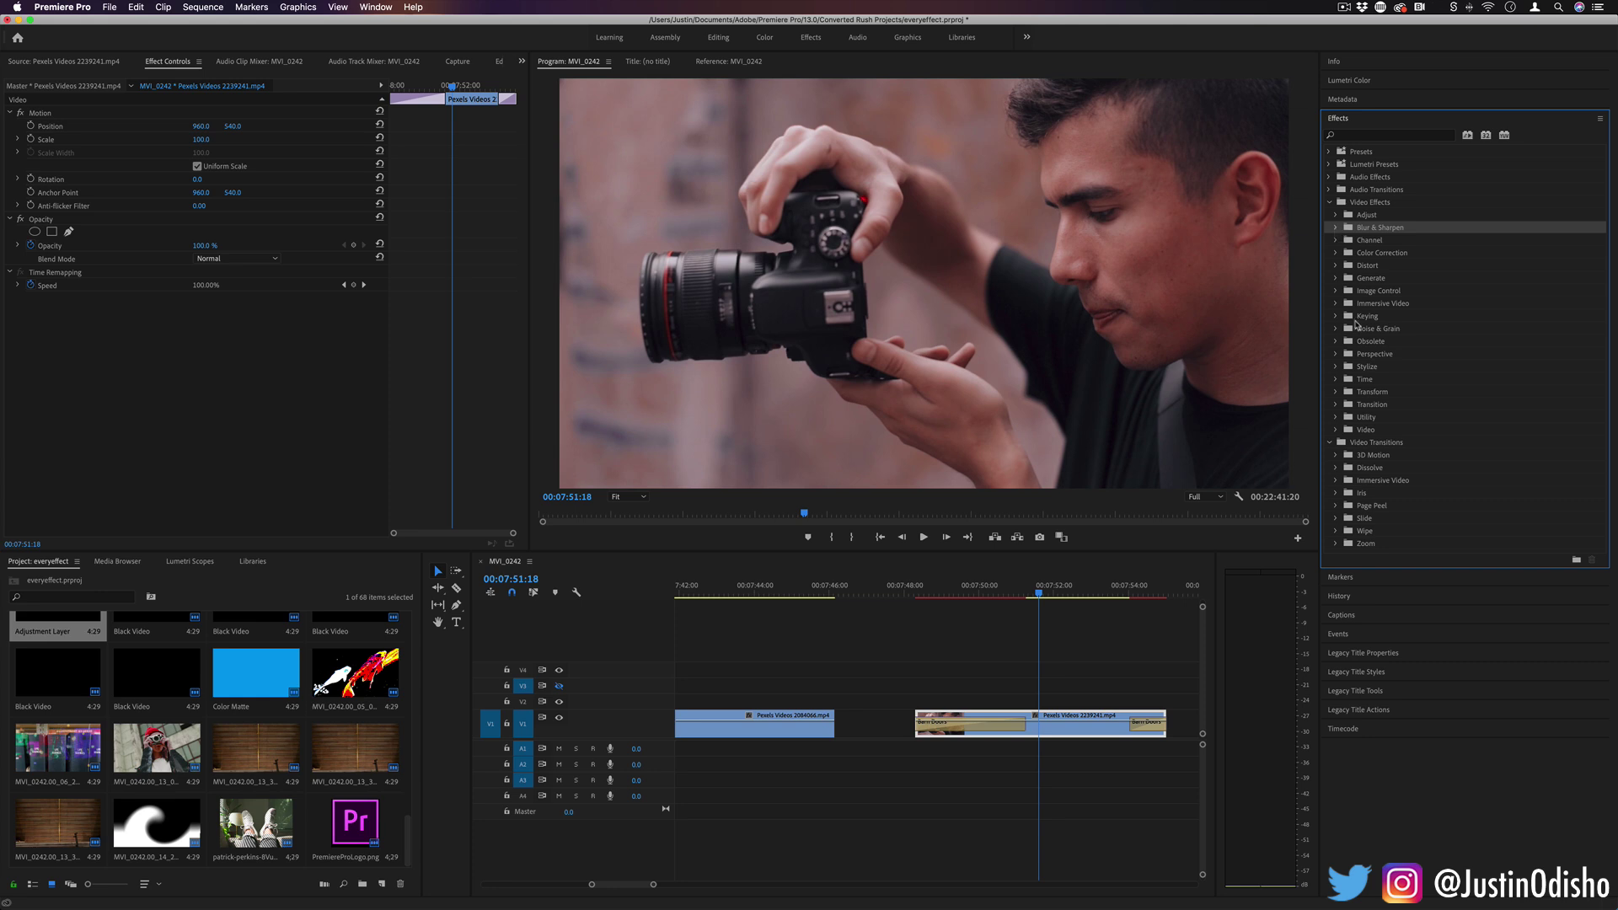
# Expand Presets and the custom preset pack, and look through its effects folder, including the Drunk Goggles preset.
pyautogui.click(1329, 151)
pyautogui.click(1336, 227)
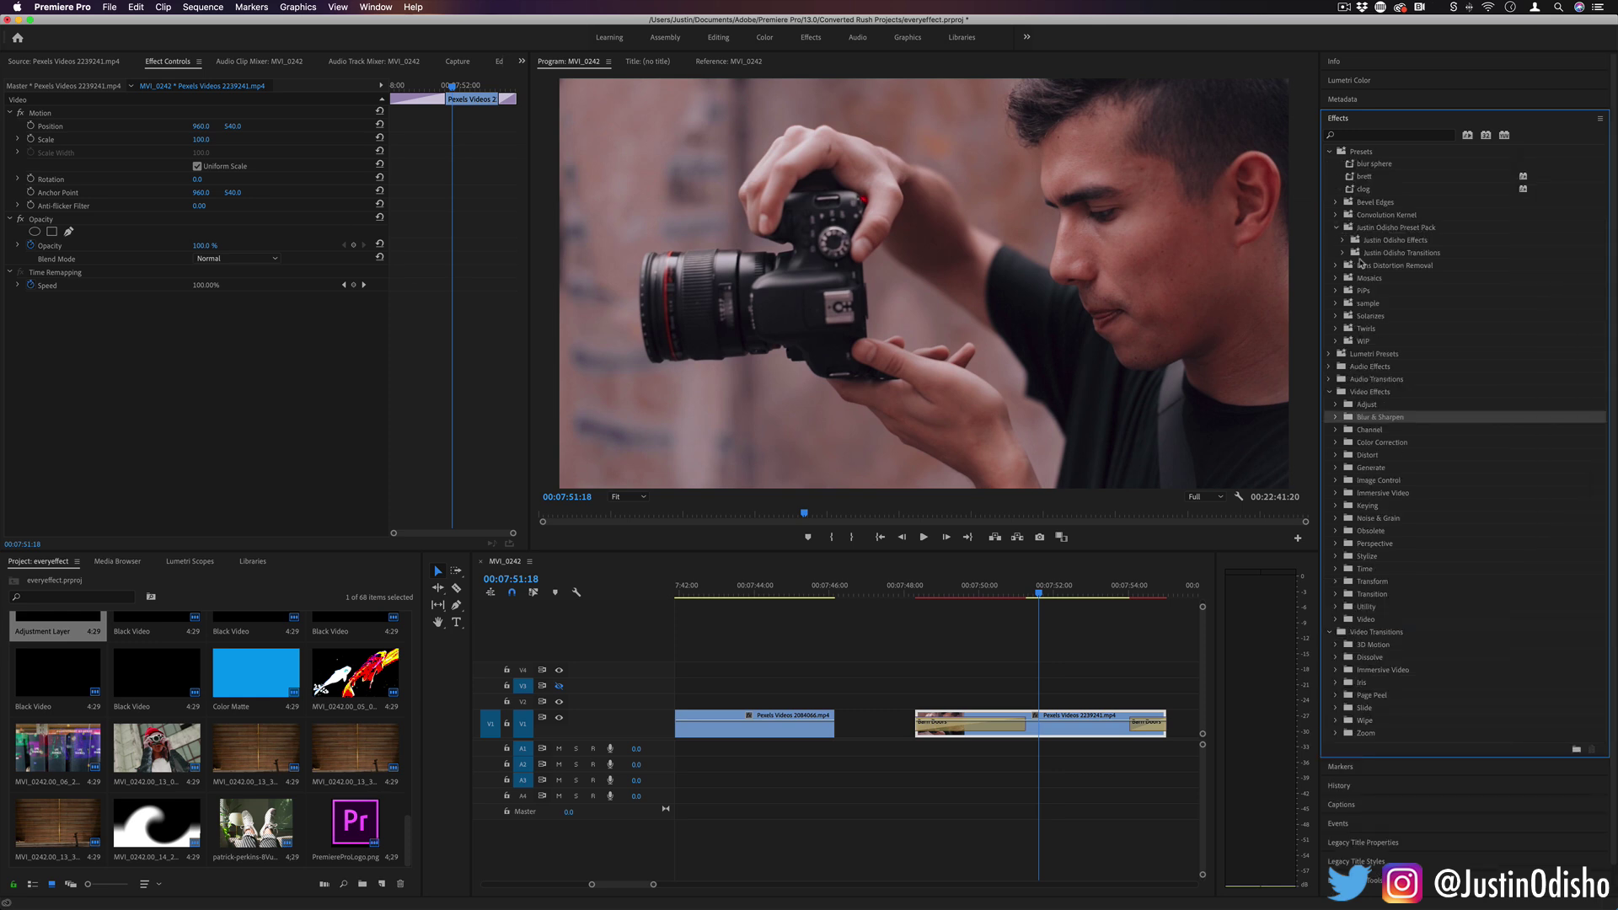
pyautogui.click(1344, 241)
pyautogui.moveTo(1420, 334)
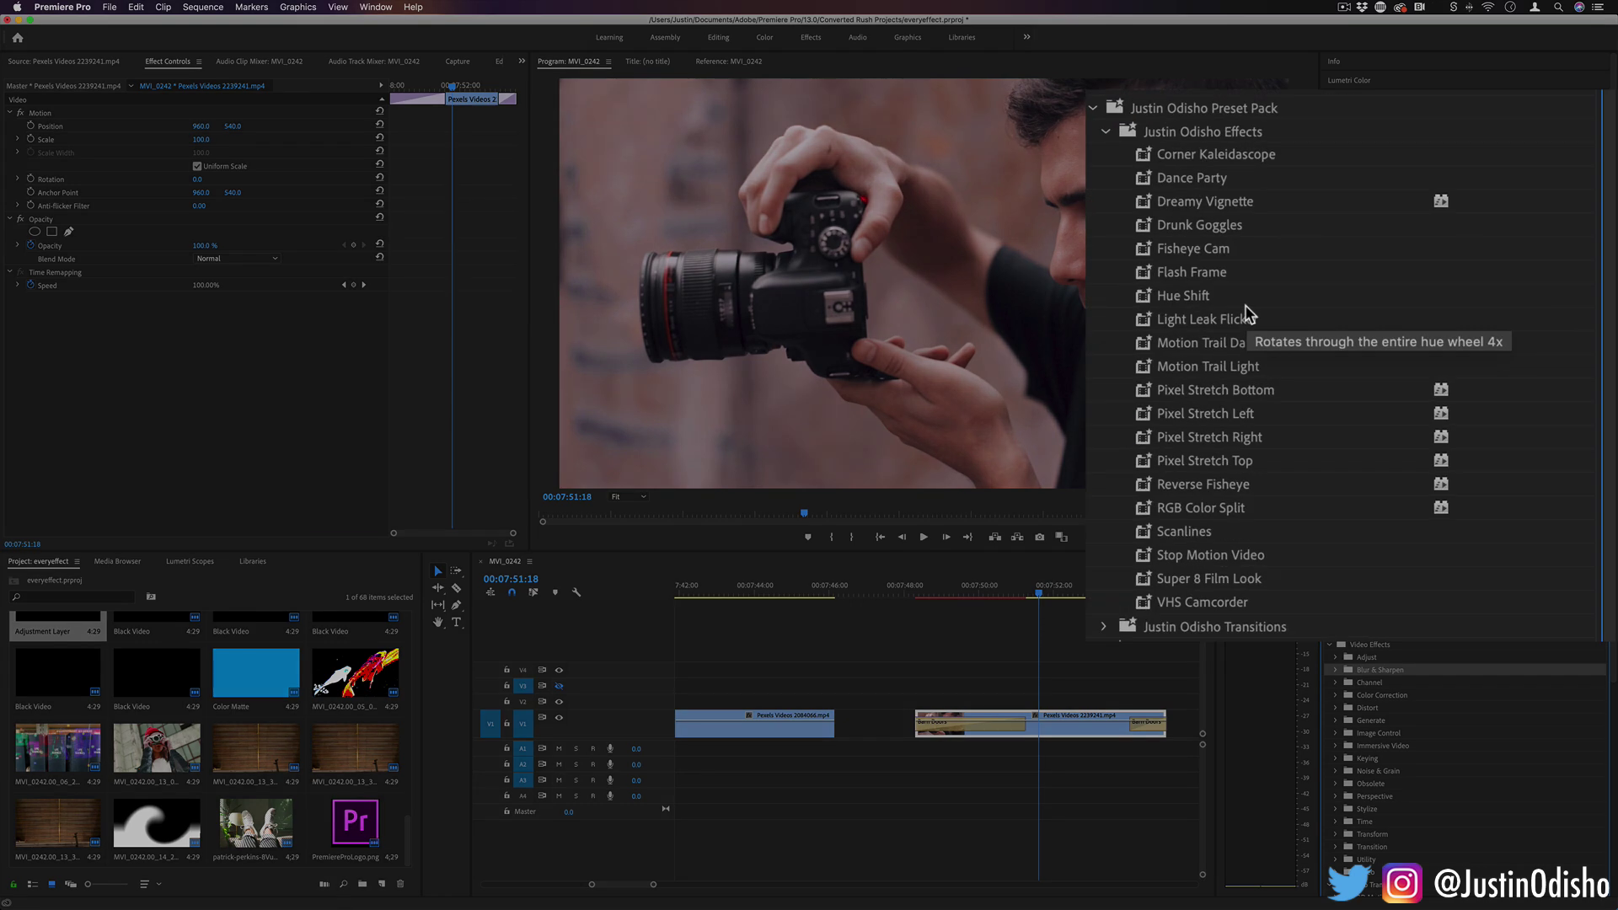
pyautogui.click(1197, 135)
pyautogui.click(1207, 224)
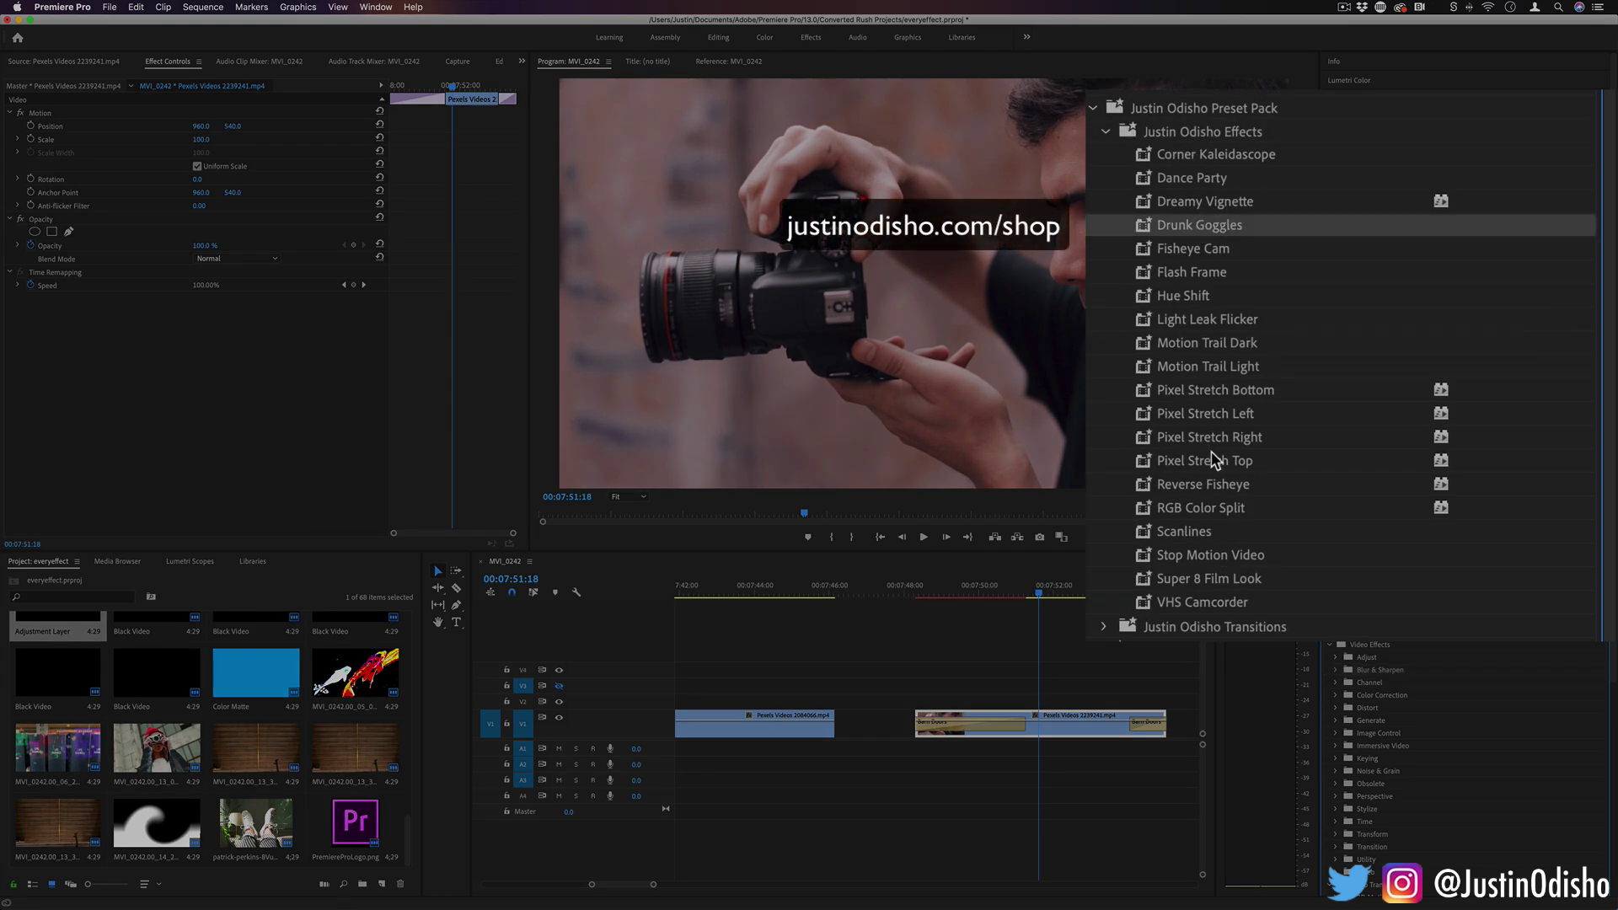
# Expand the preset pack's transitions folder and browse its presets from Blink Close to Zoom In.
pyautogui.moveTo(1215, 444)
pyautogui.click(1345, 507)
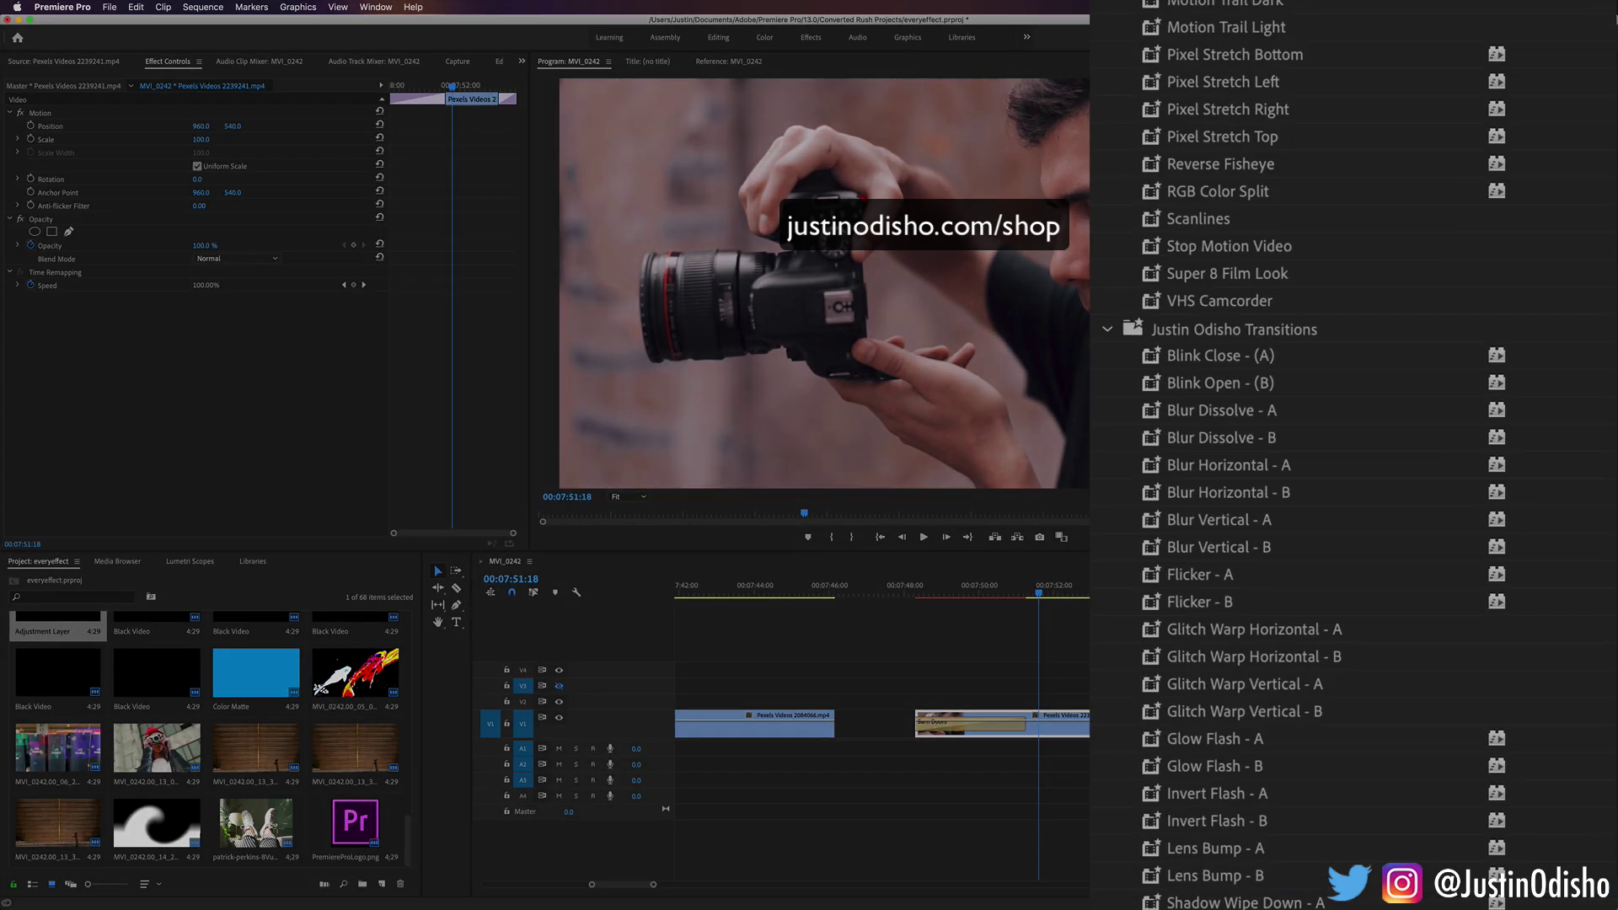
pyautogui.scroll(-6, 1323, 455)
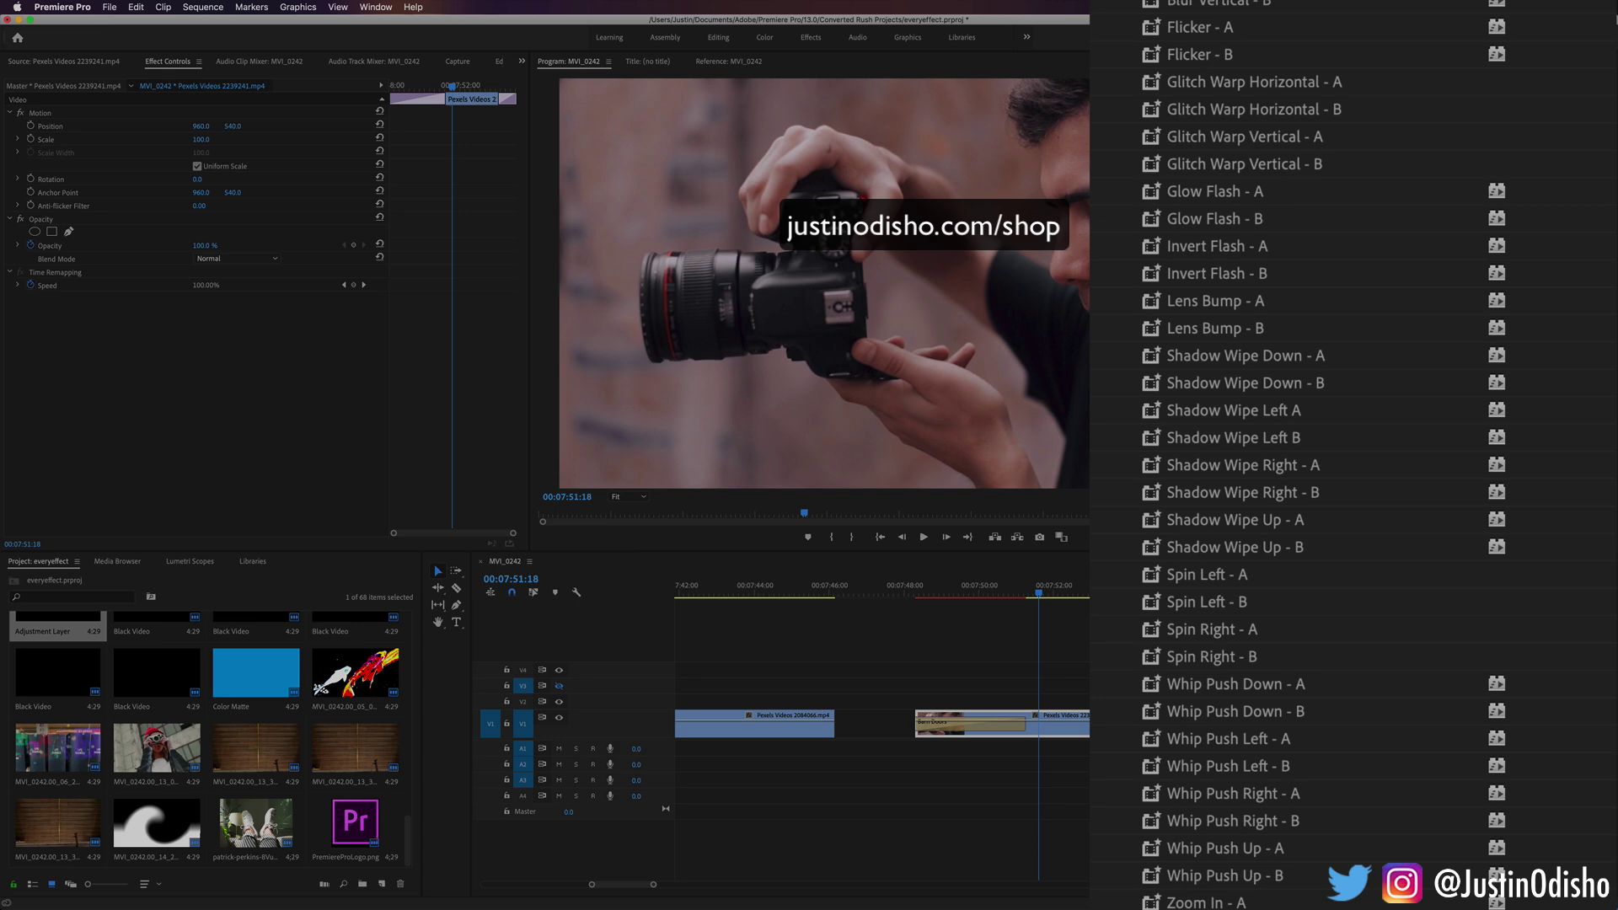